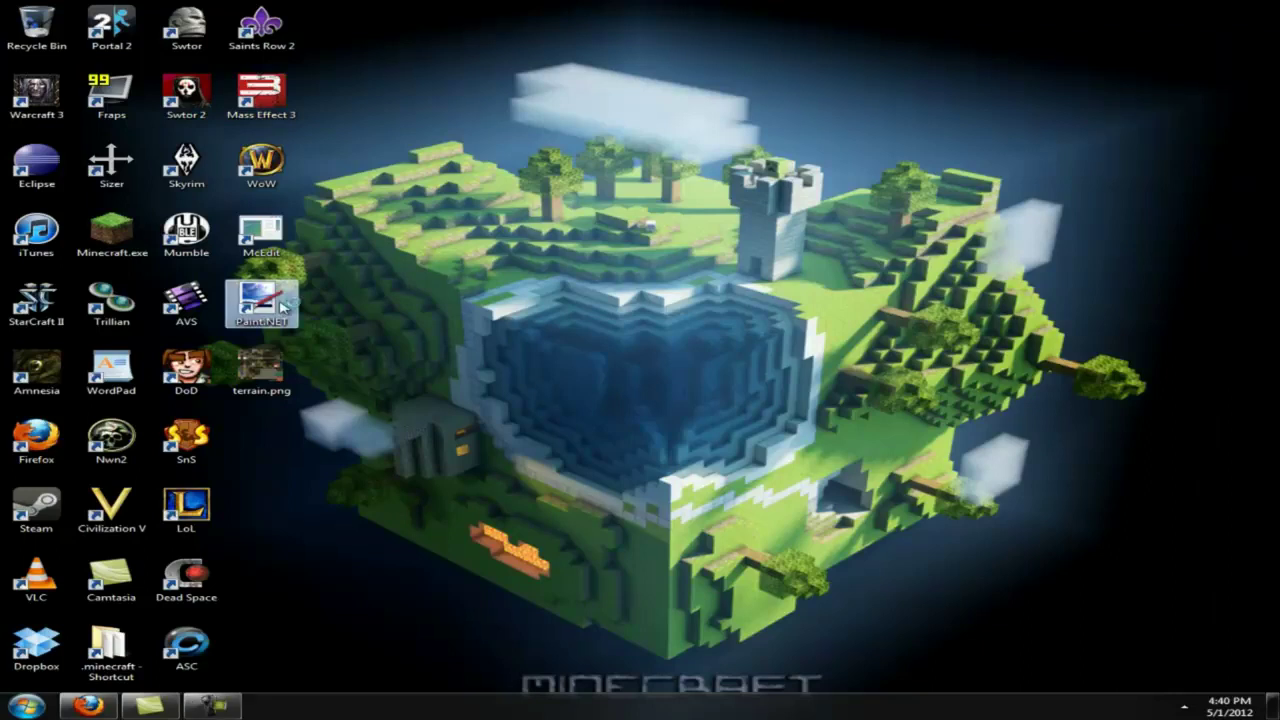
Step: Launch Paint.NET, open the 512×512 terrain.png sheet, and zoom in to inspect its textures
double_click(283, 308)
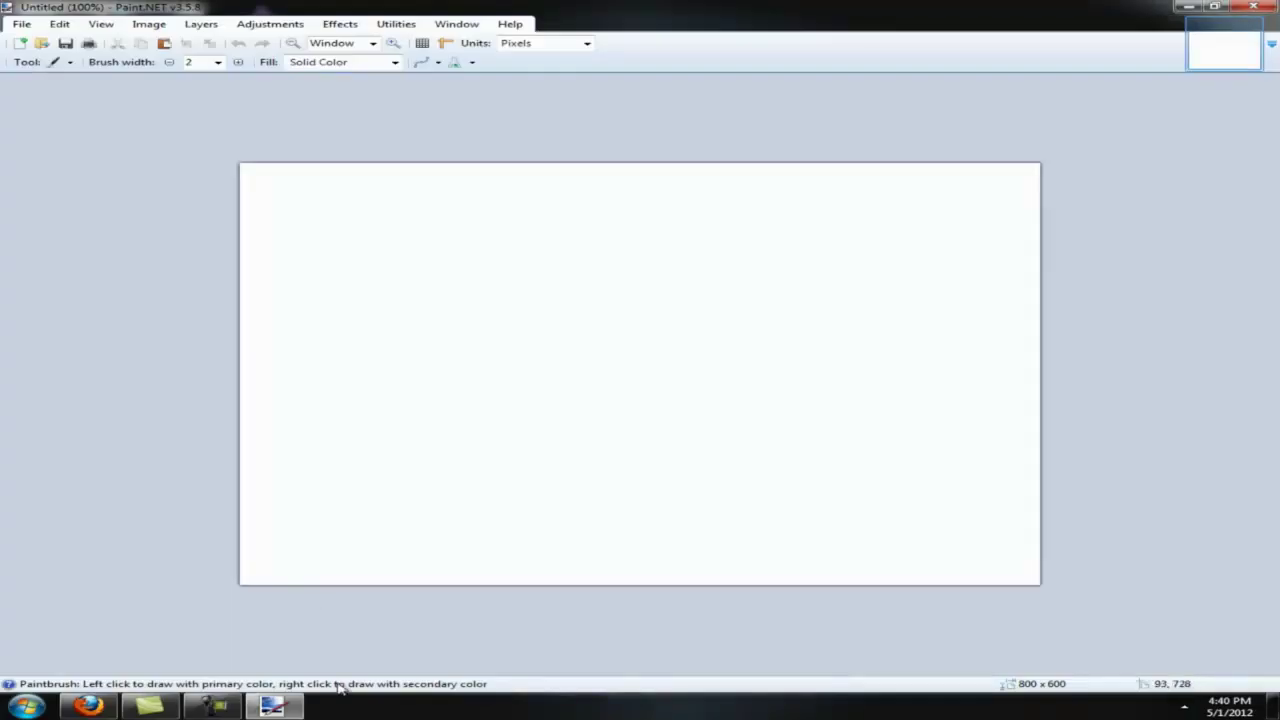
click(1274, 706)
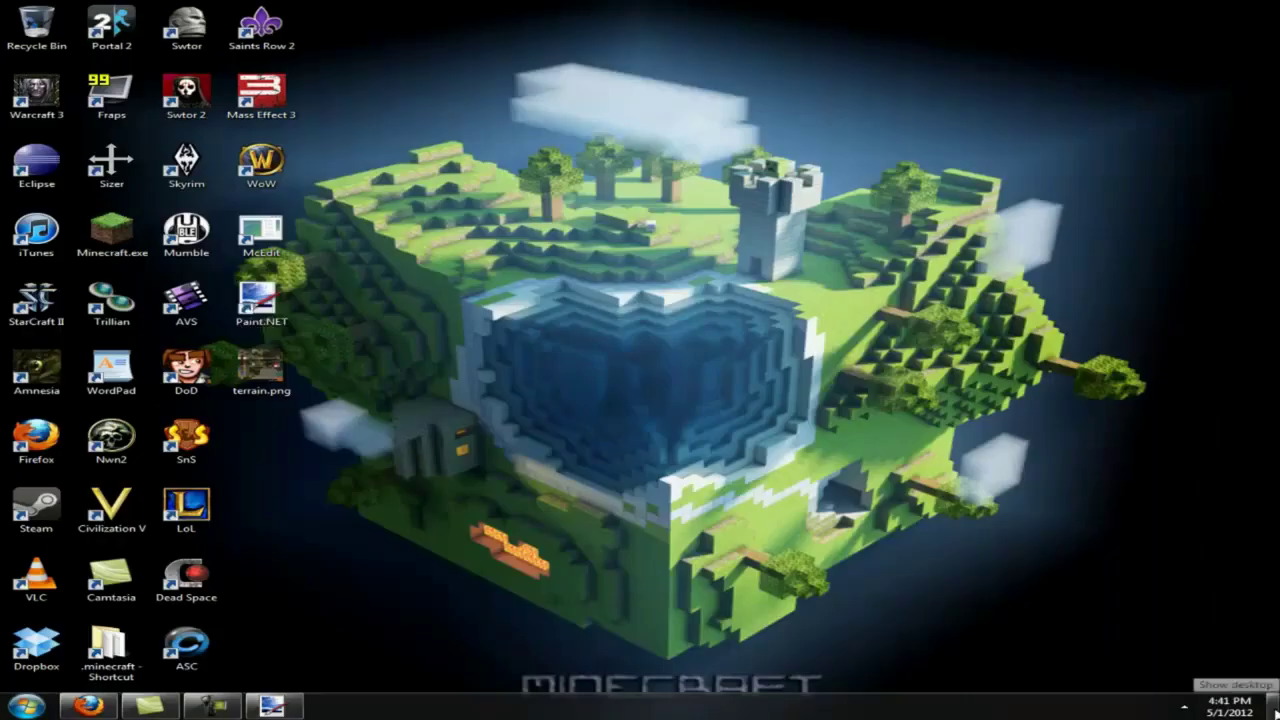
mouse_move(261, 368)
mouse_down()
mouse_move(305, 552)
mouse_move(275, 685)
mouse_move(293, 712)
mouse_move(516, 333)
mouse_up()
click(616, 337)
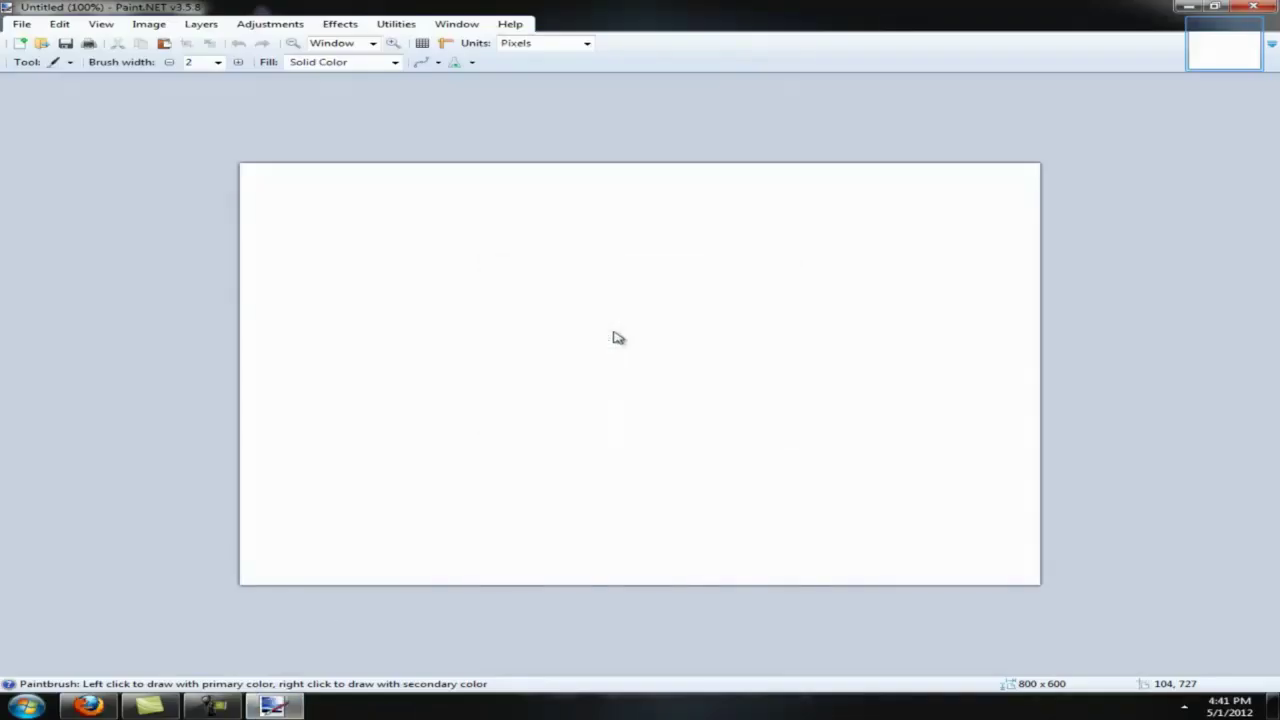
scroll(718, 358, up, 6)
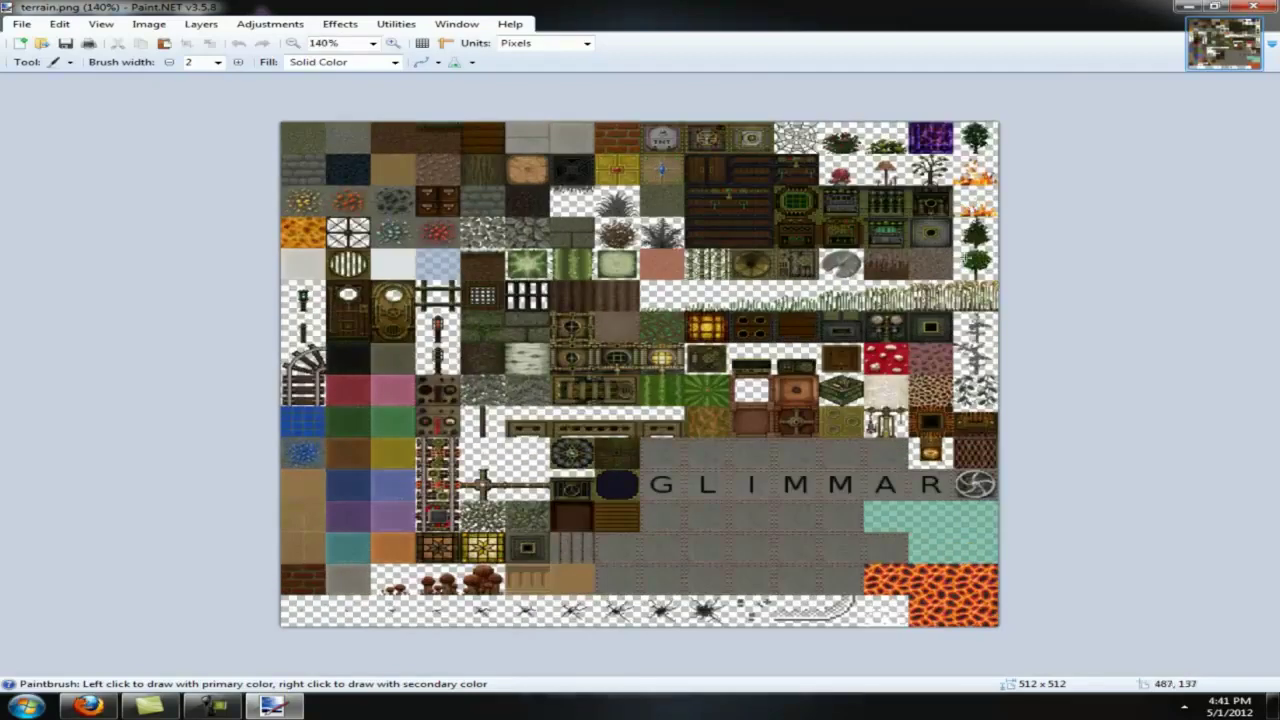
scroll(1188, 183, up, 1)
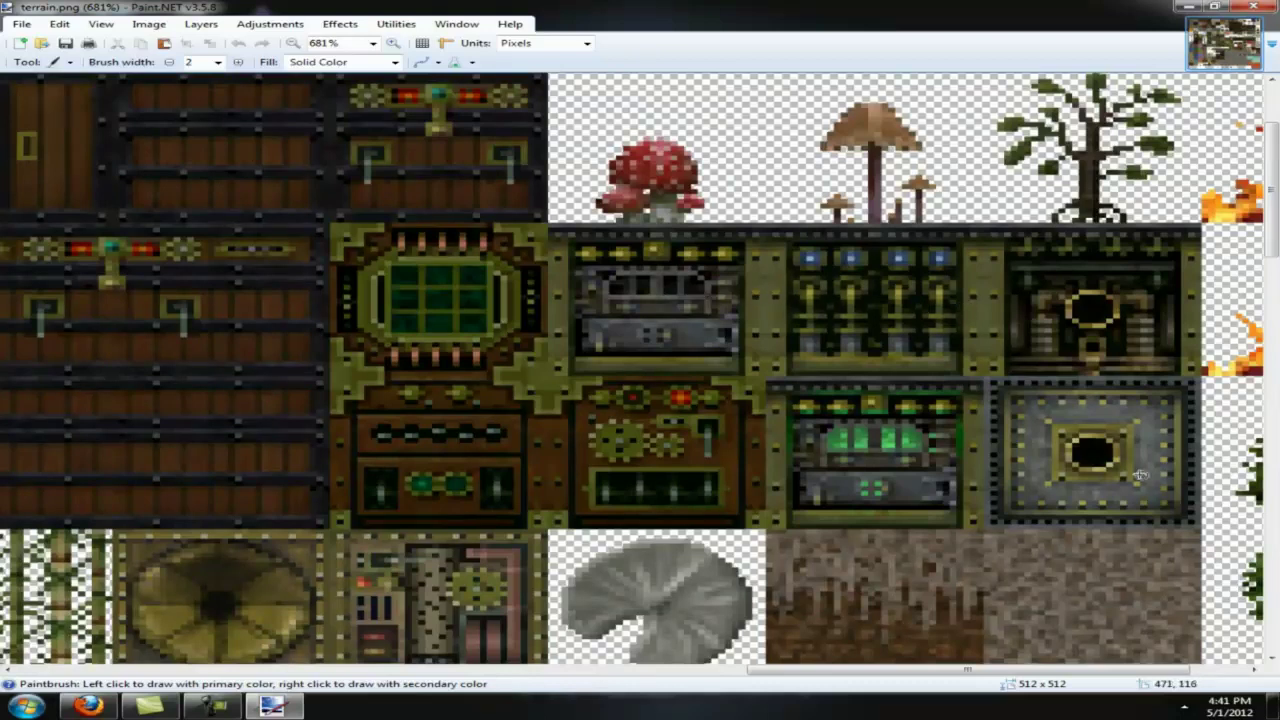
scroll(1130, 470, down, 1)
scroll(1100, 455, down, 1)
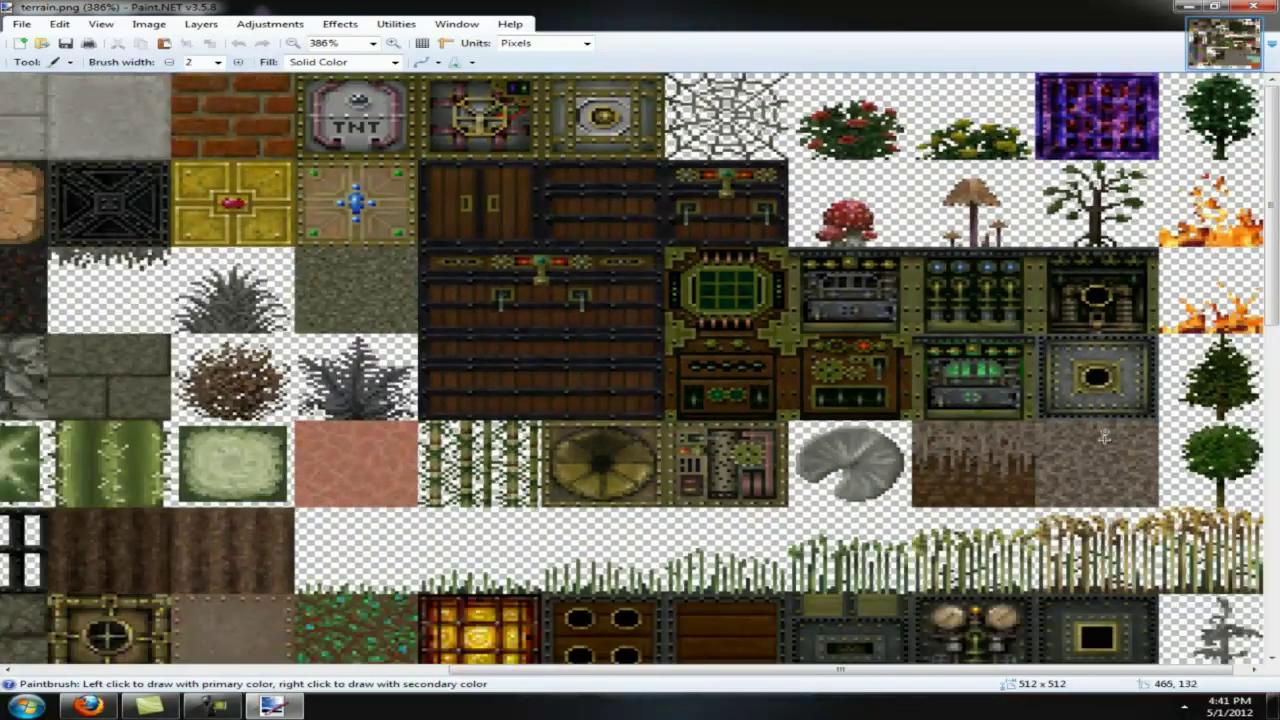
Step: Create a new blank 32×32 pixel image
click(22, 44)
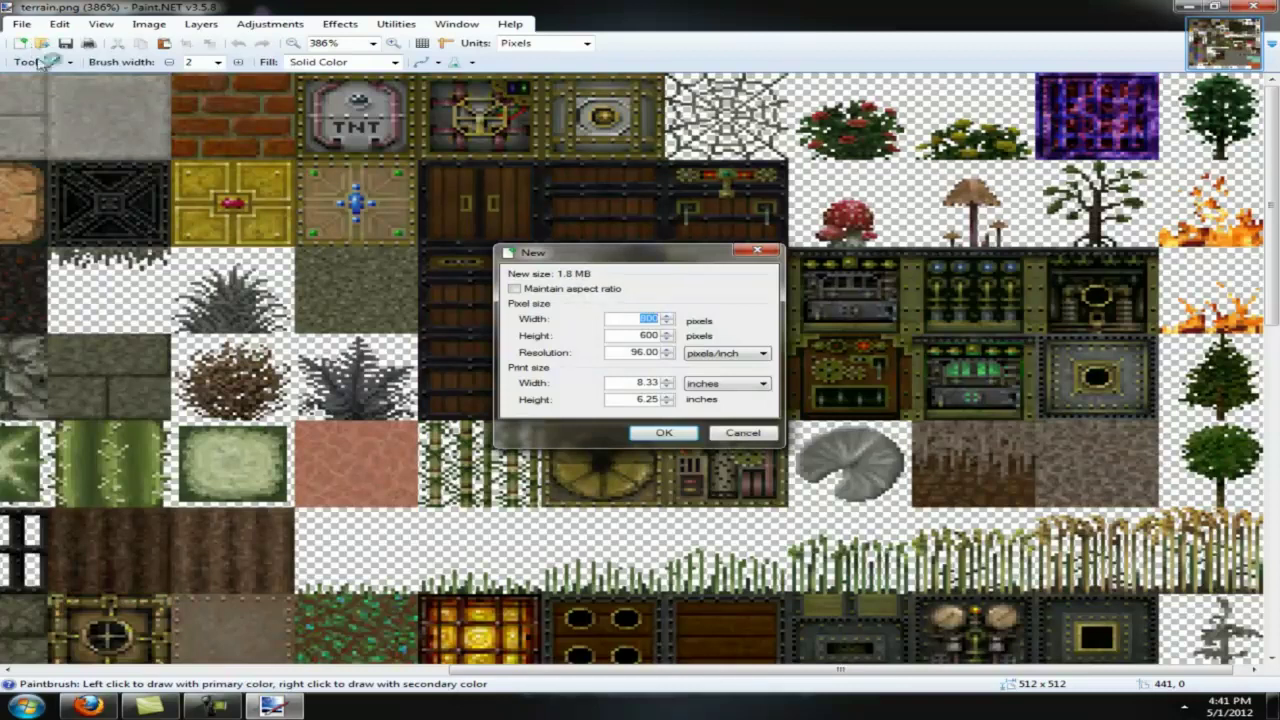
text(32)
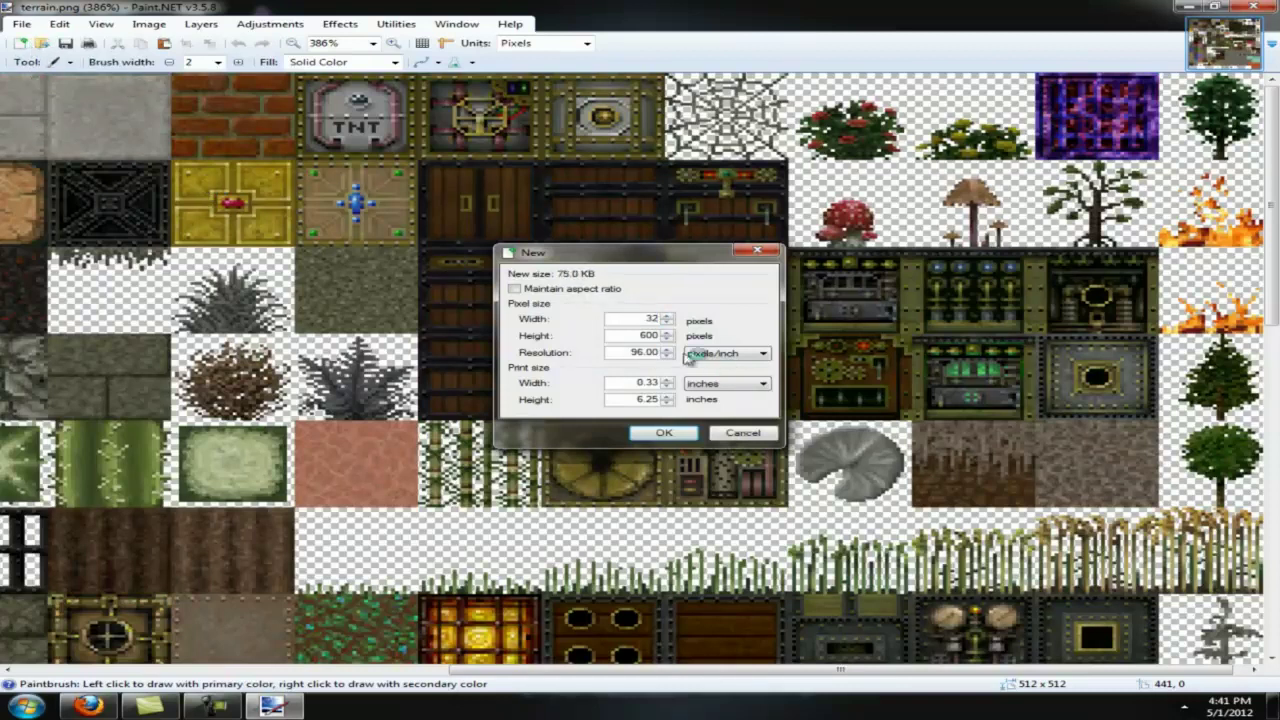
key(Tab)
text(32)
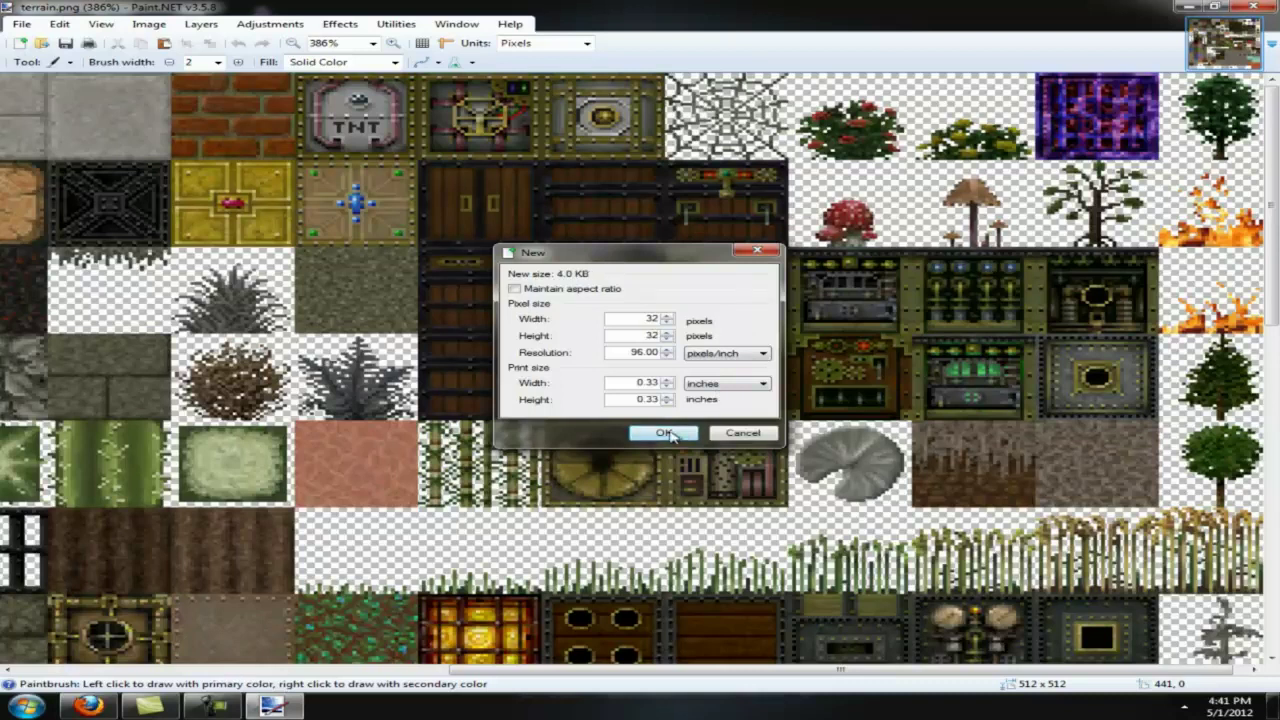
click(668, 434)
Step: Create an 8.5×11 inch page and rotate it to landscape (1056×816)
click(19, 43)
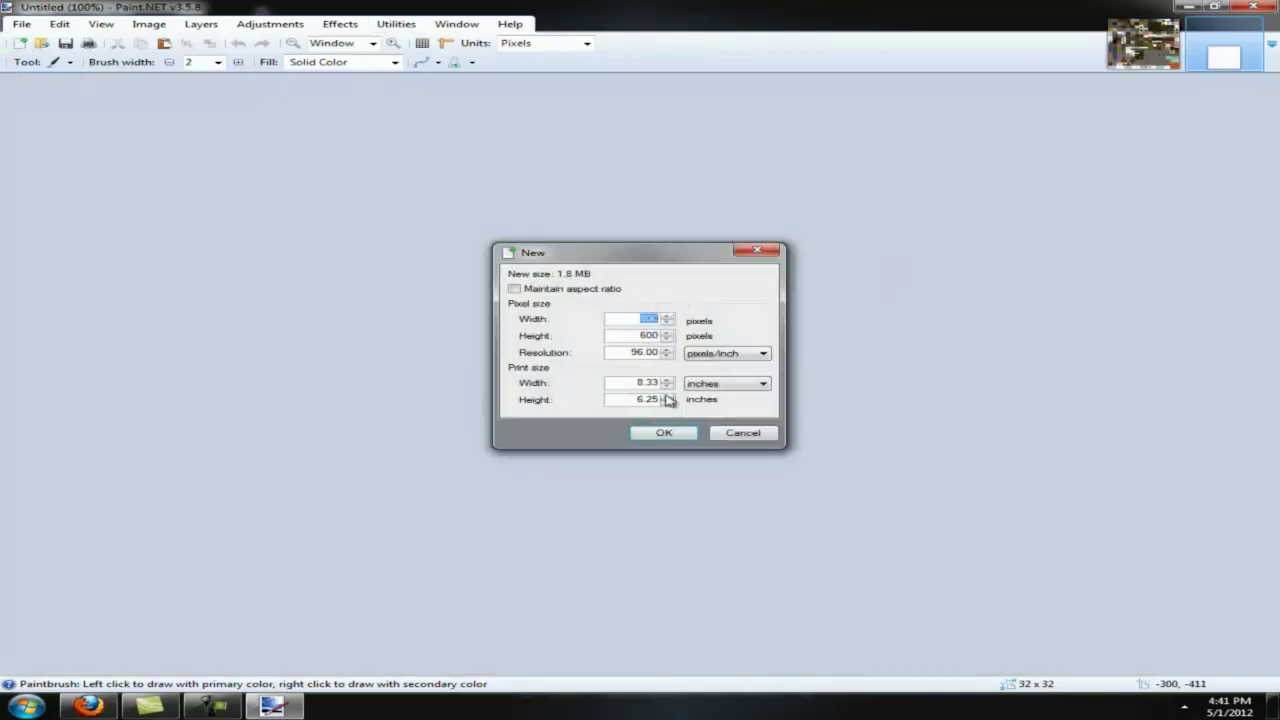
drag(650, 382, 672, 382)
click(722, 384)
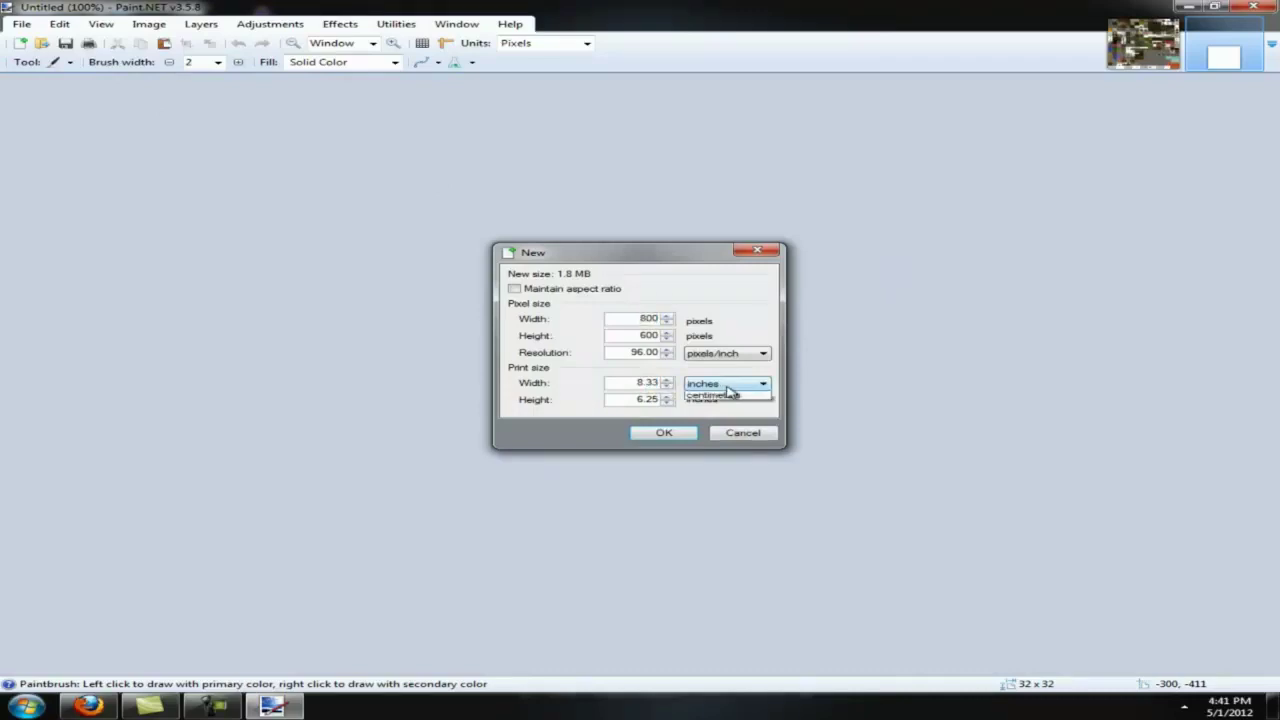
click(655, 382)
click(652, 382)
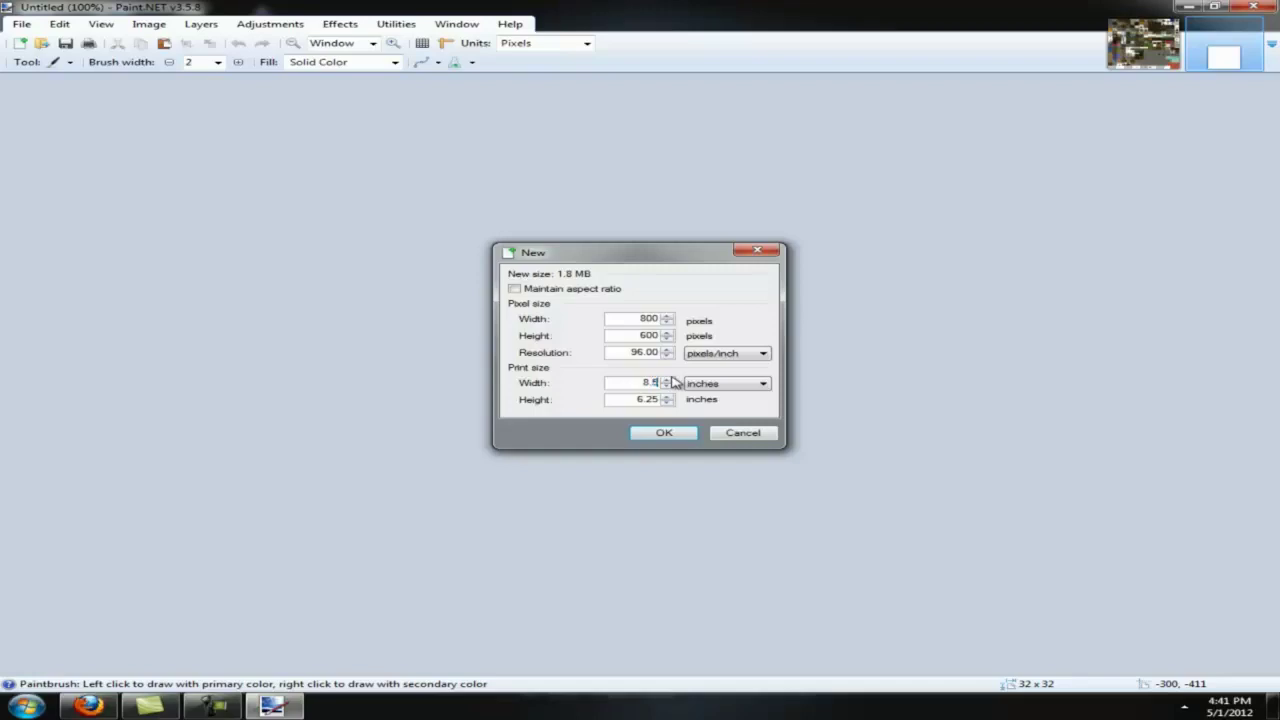
key(Tab)
text(11)
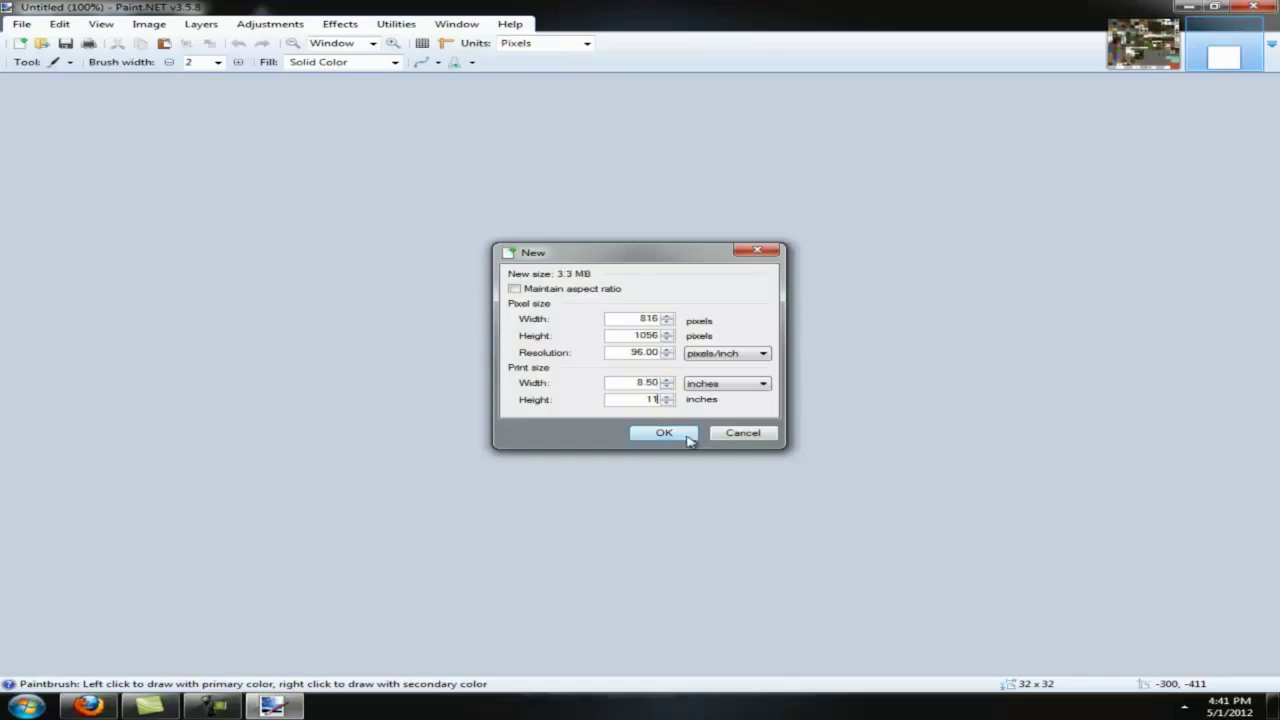
click(665, 434)
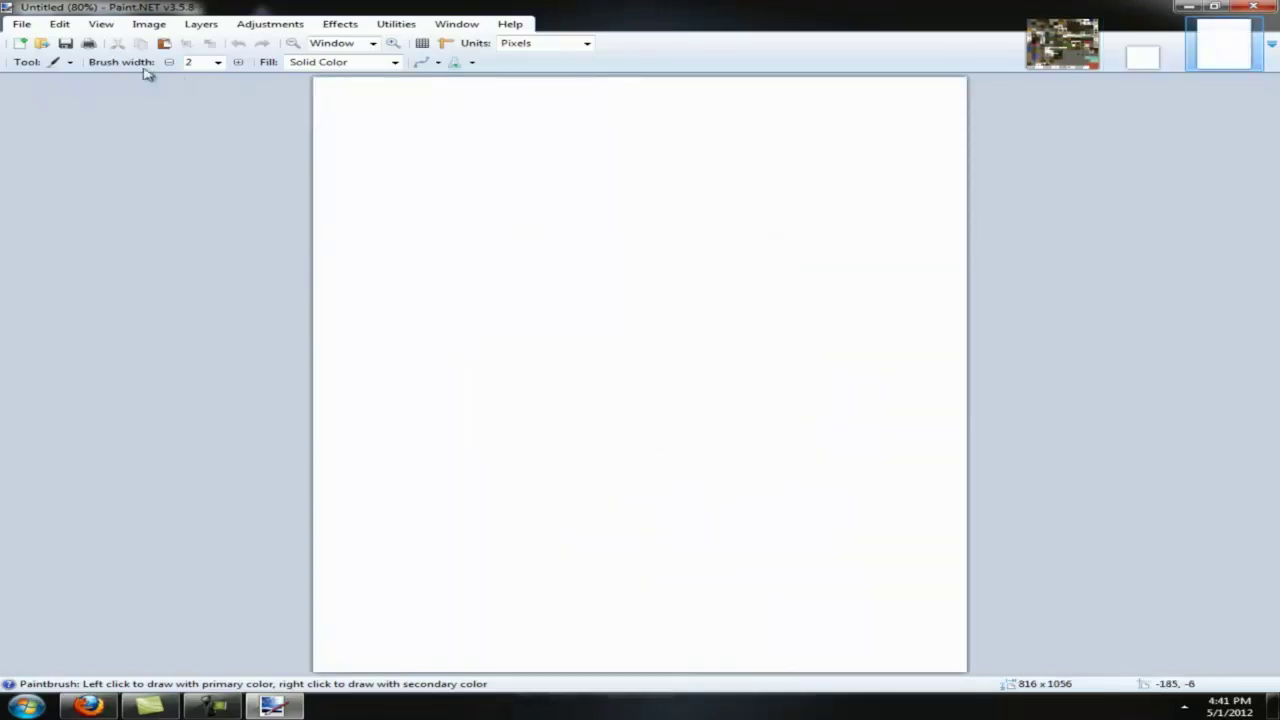
key(ctrl+h)
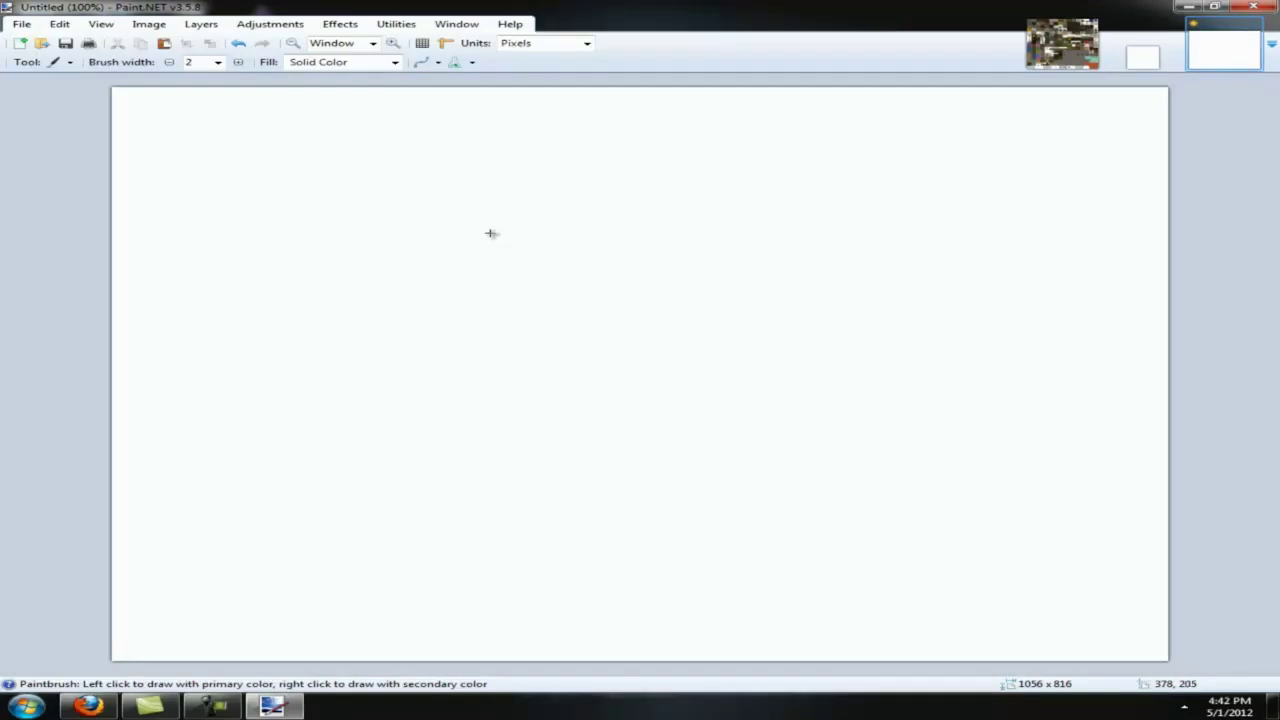
Step: Return to the terrain.png texture sheet
click(102, 27)
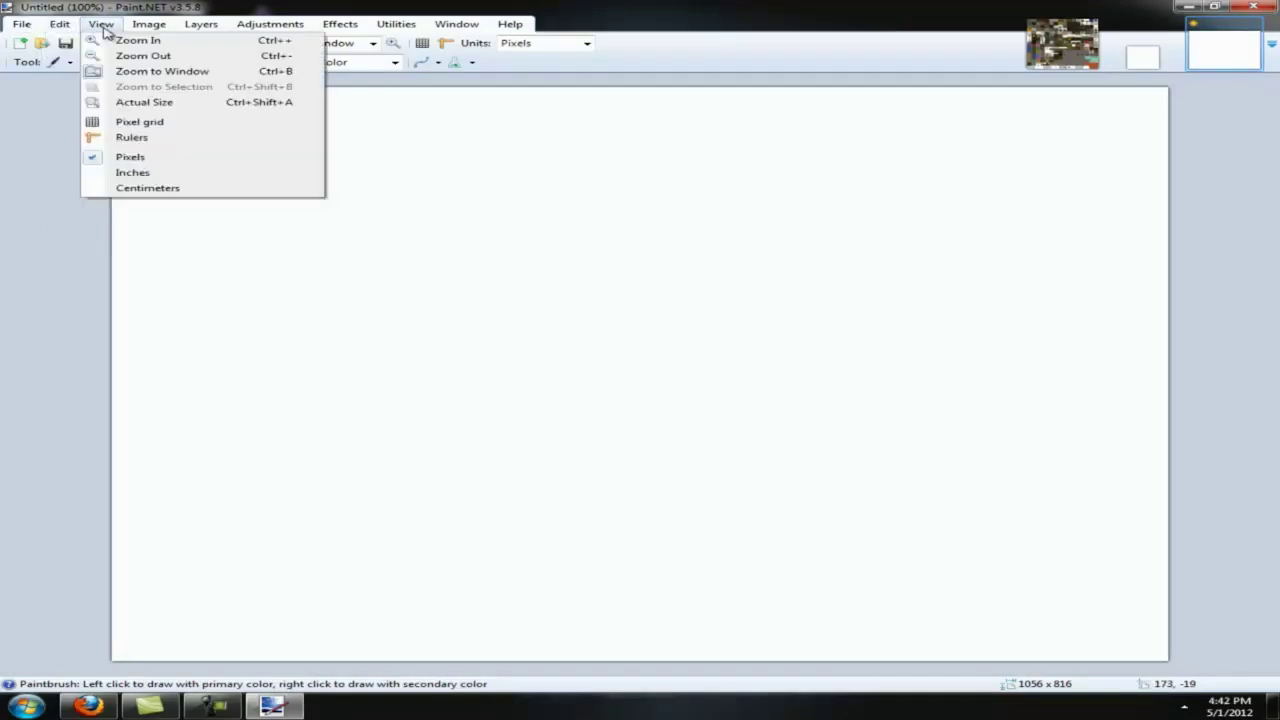
mouse_move(149, 24)
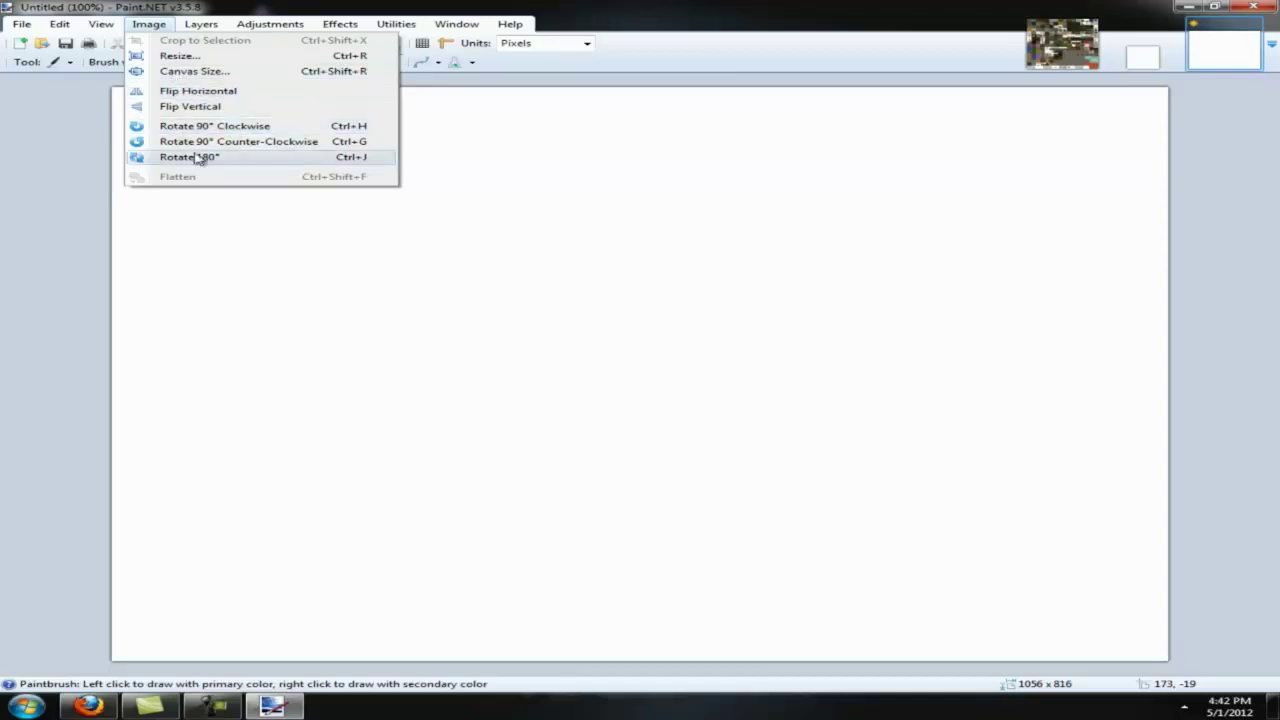
click(1060, 57)
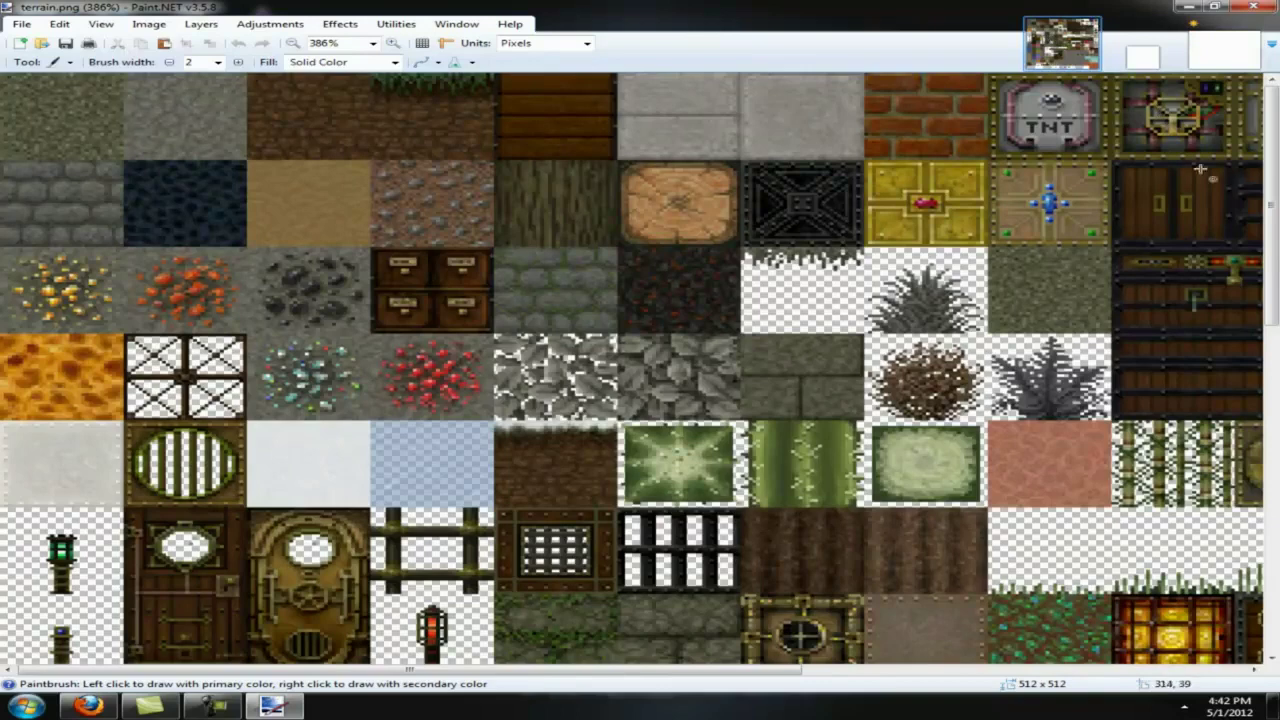
Step: Copy a machine tile into the 32×32 image, then undo that paste
scroll(775, 237, down, 3)
scroll(775, 237, up, 6)
scroll(775, 237, up, 1)
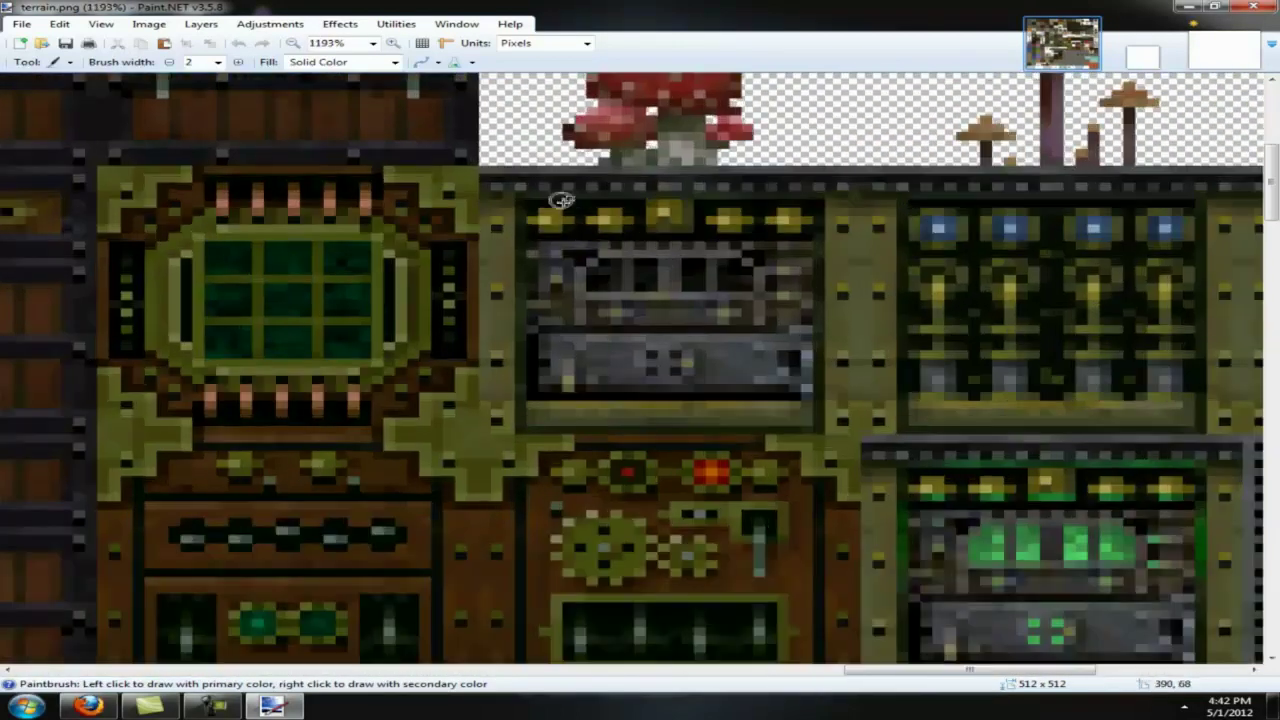
key(s)
drag(480, 166, 853, 431)
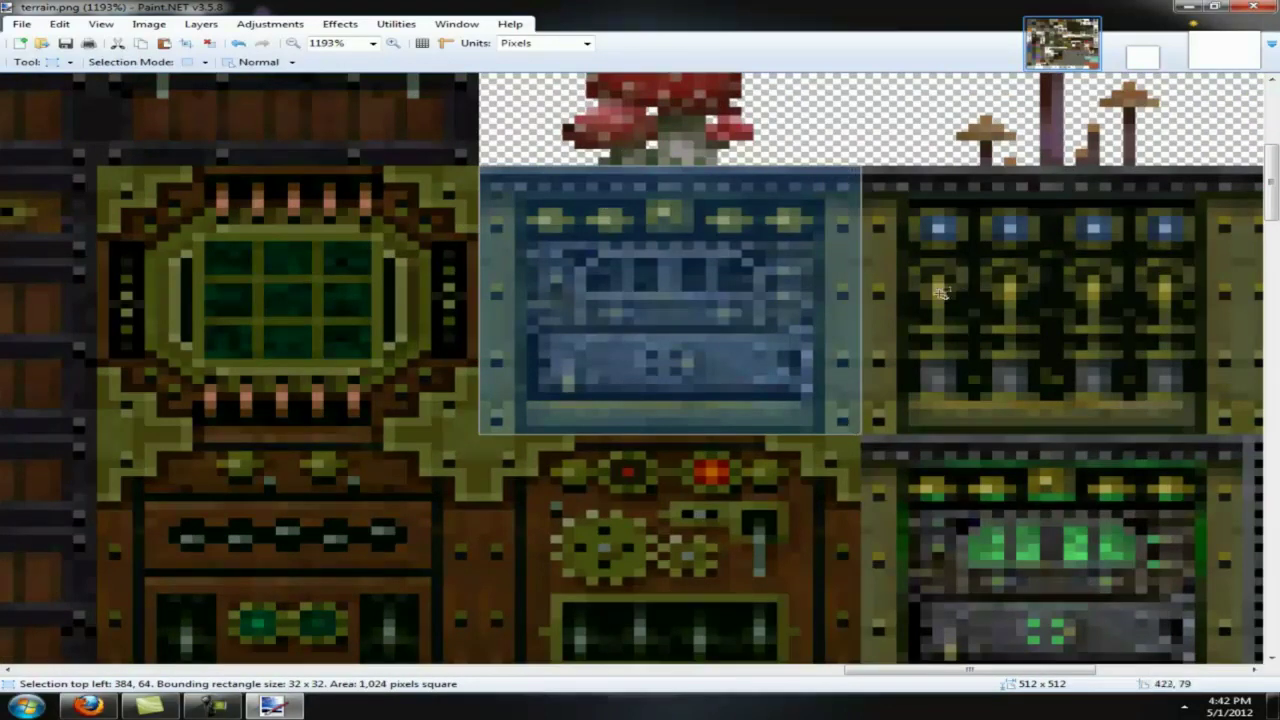
click(1143, 49)
key(ctrl+v)
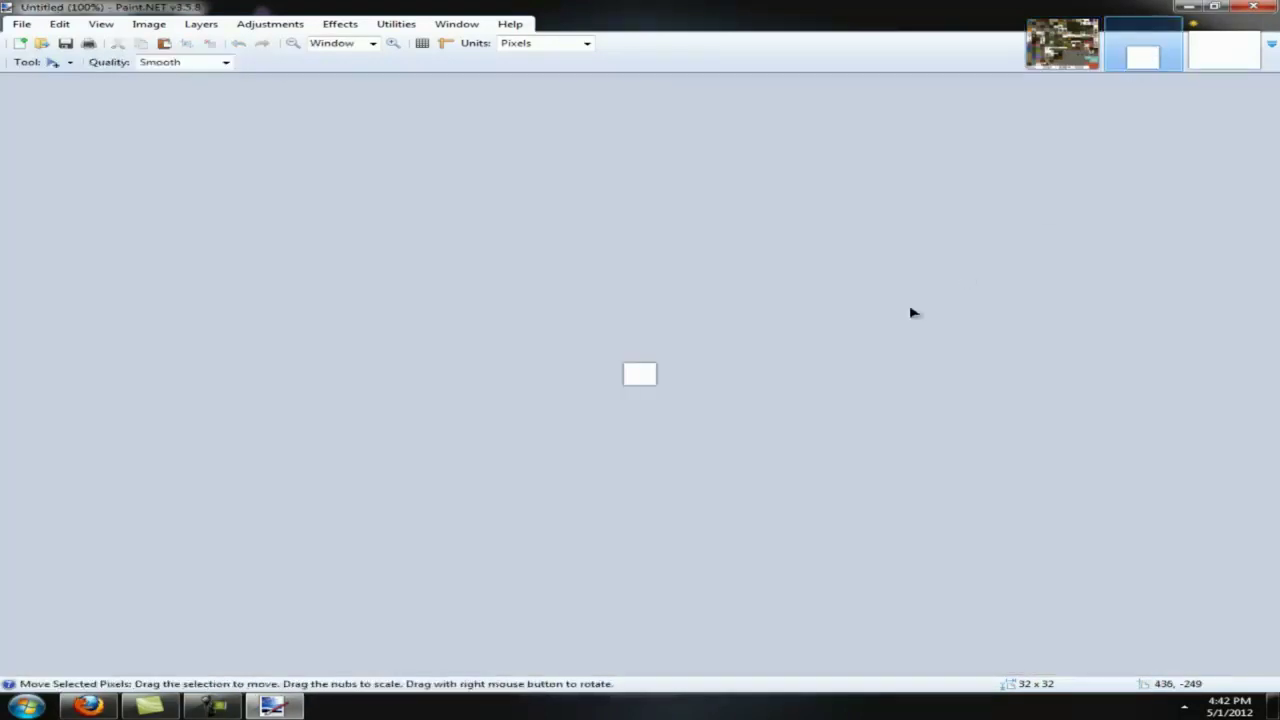
key(ctrl+z)
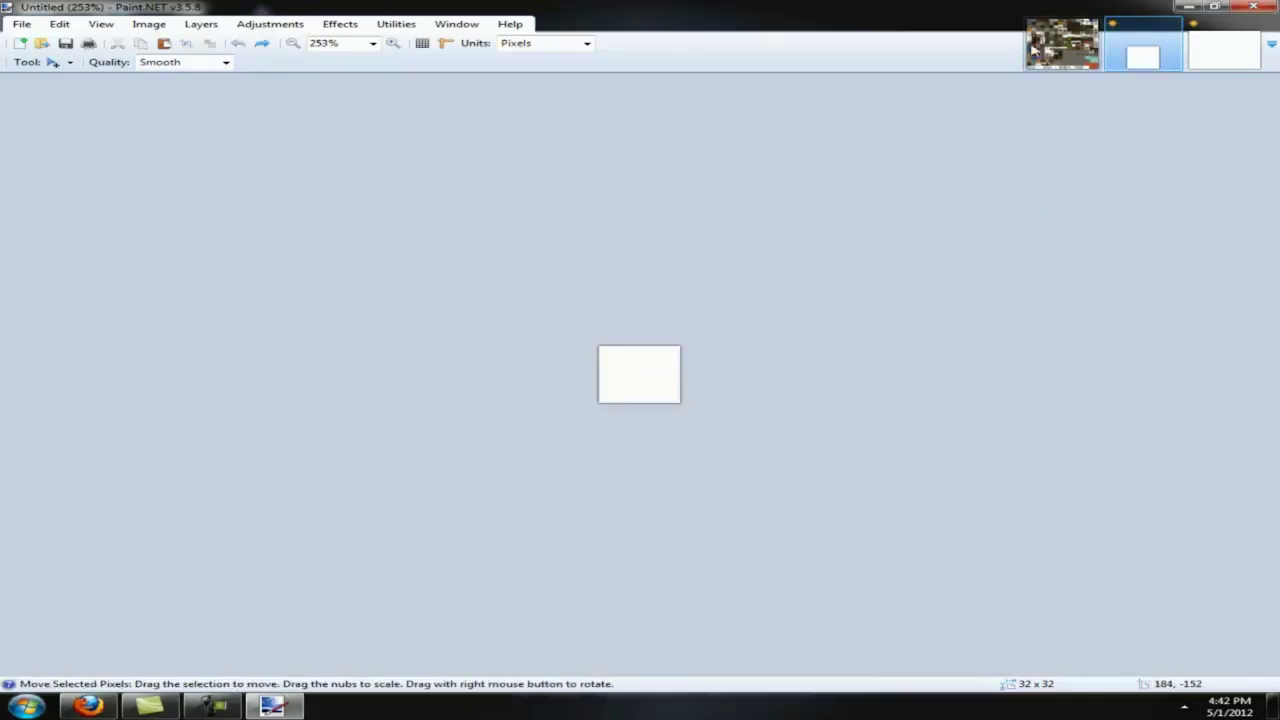
Step: Select the grey riveted tile with the dark hole and paste it into the tile image
click(1062, 43)
scroll(1108, 398, down, 1)
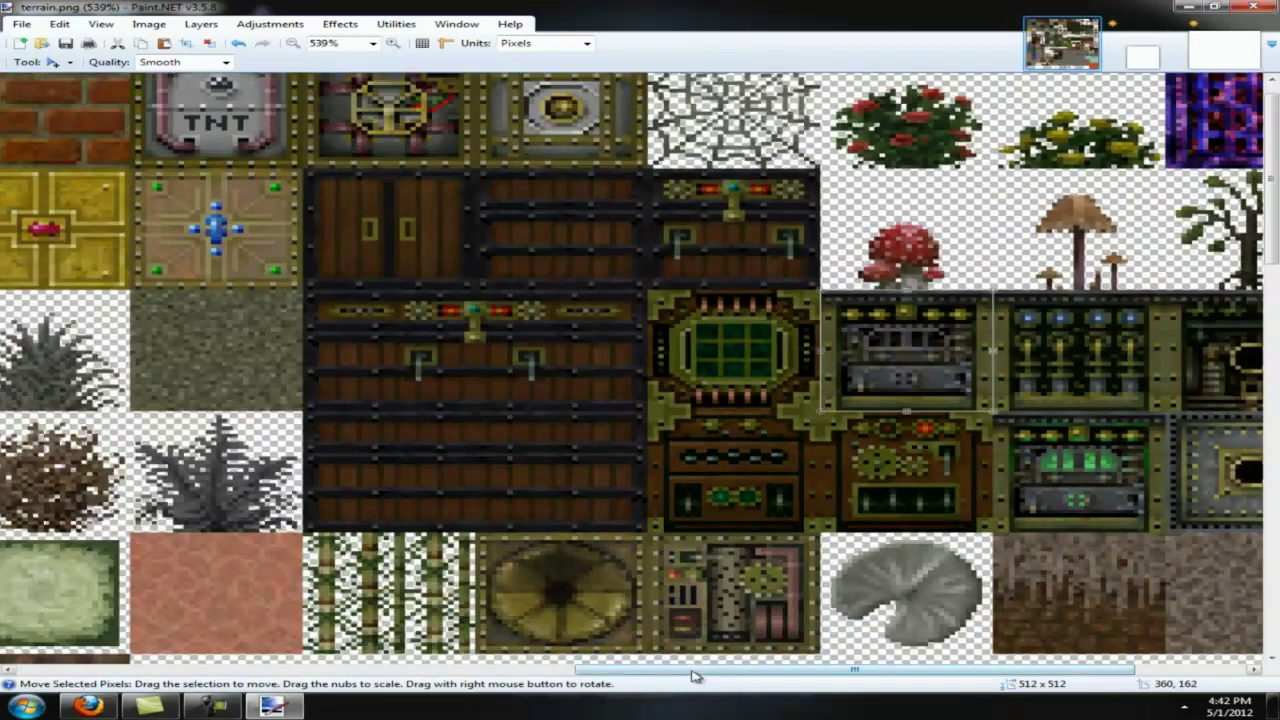
scroll(1070, 440, right, 2)
scroll(1030, 484, up, 1)
scroll(1030, 484, up, 1)
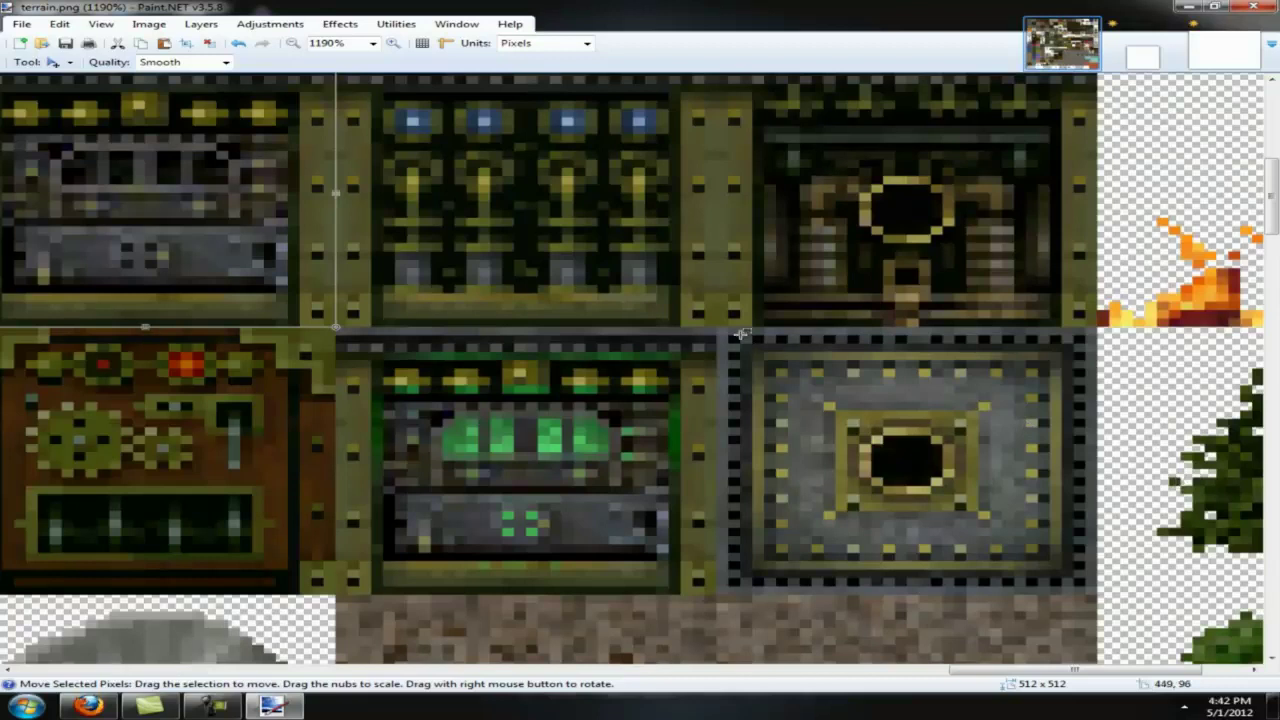
key(s)
drag(720, 330, 1090, 590)
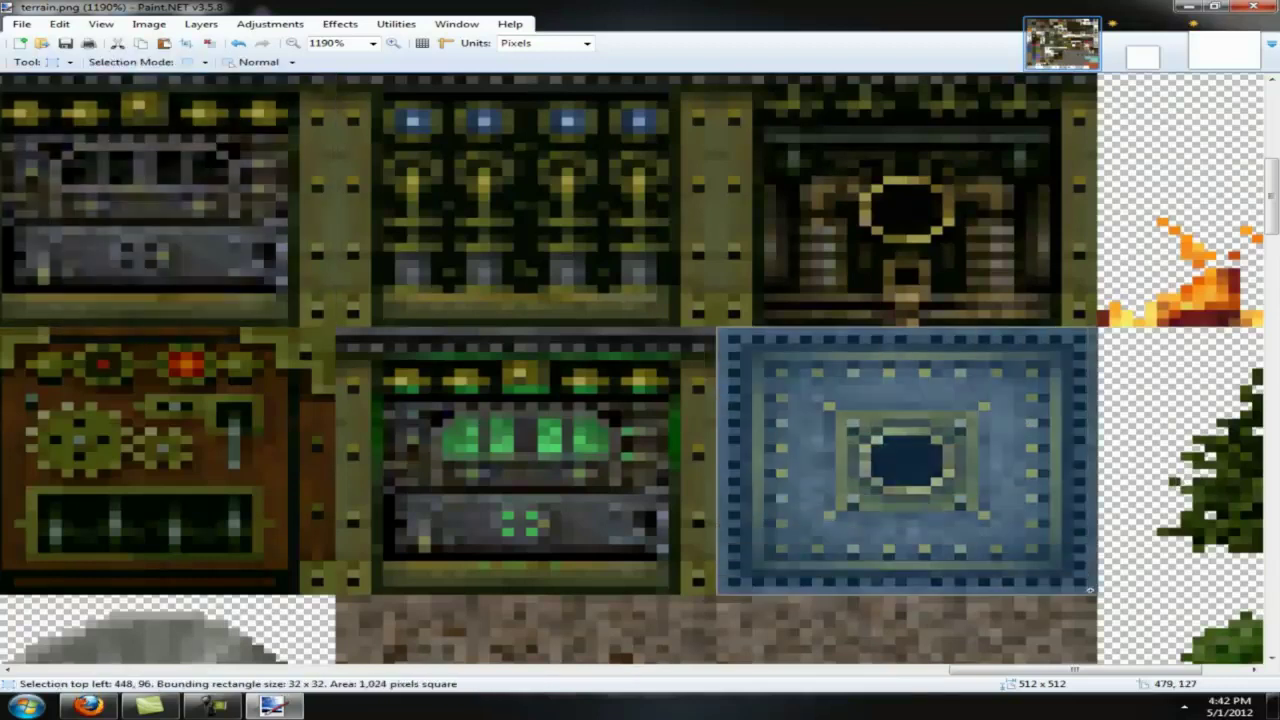
scroll(1085, 520, down, 3)
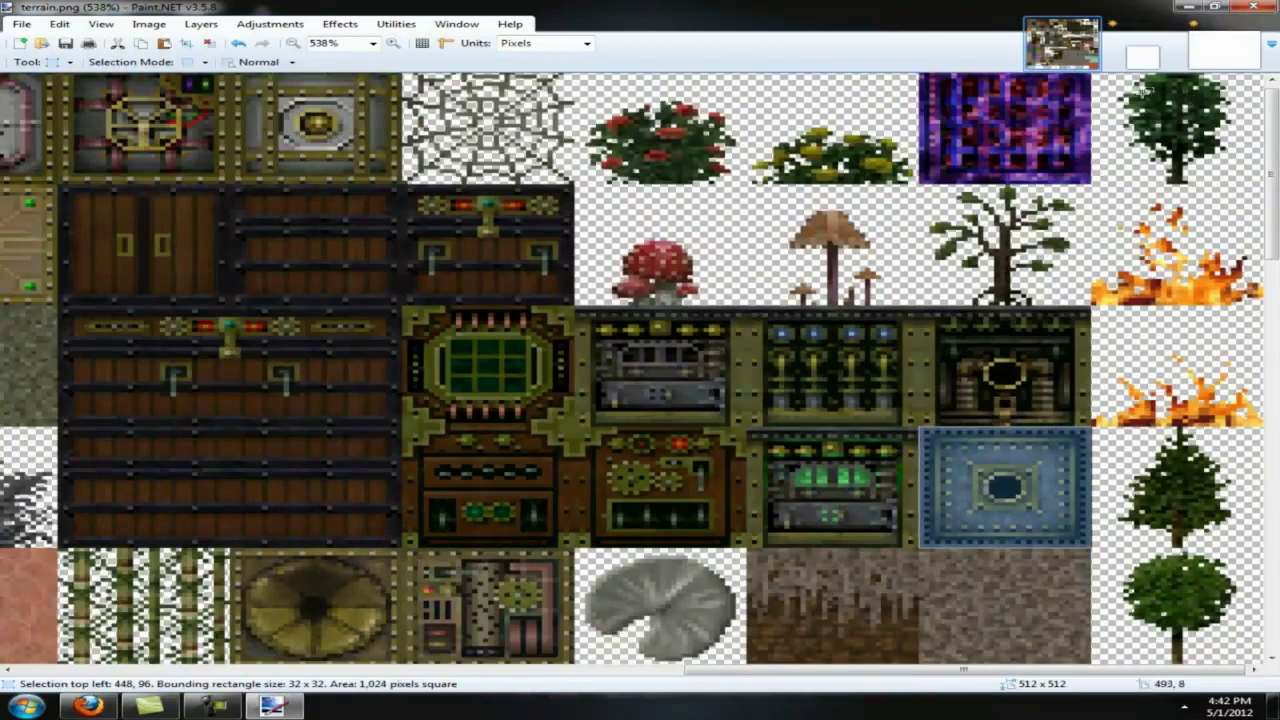
key(ctrl+alt+v)
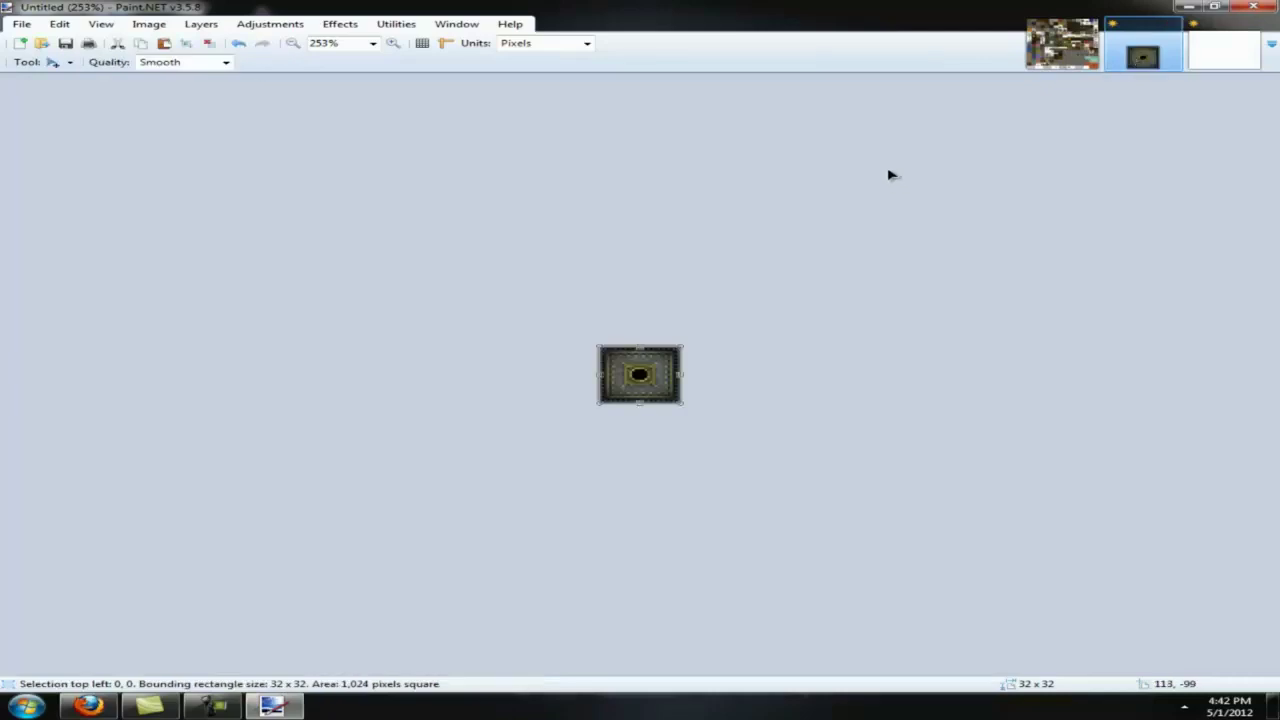
Step: Resize the tile image to 100×100 pixels
key(ctrl+r)
text(100)
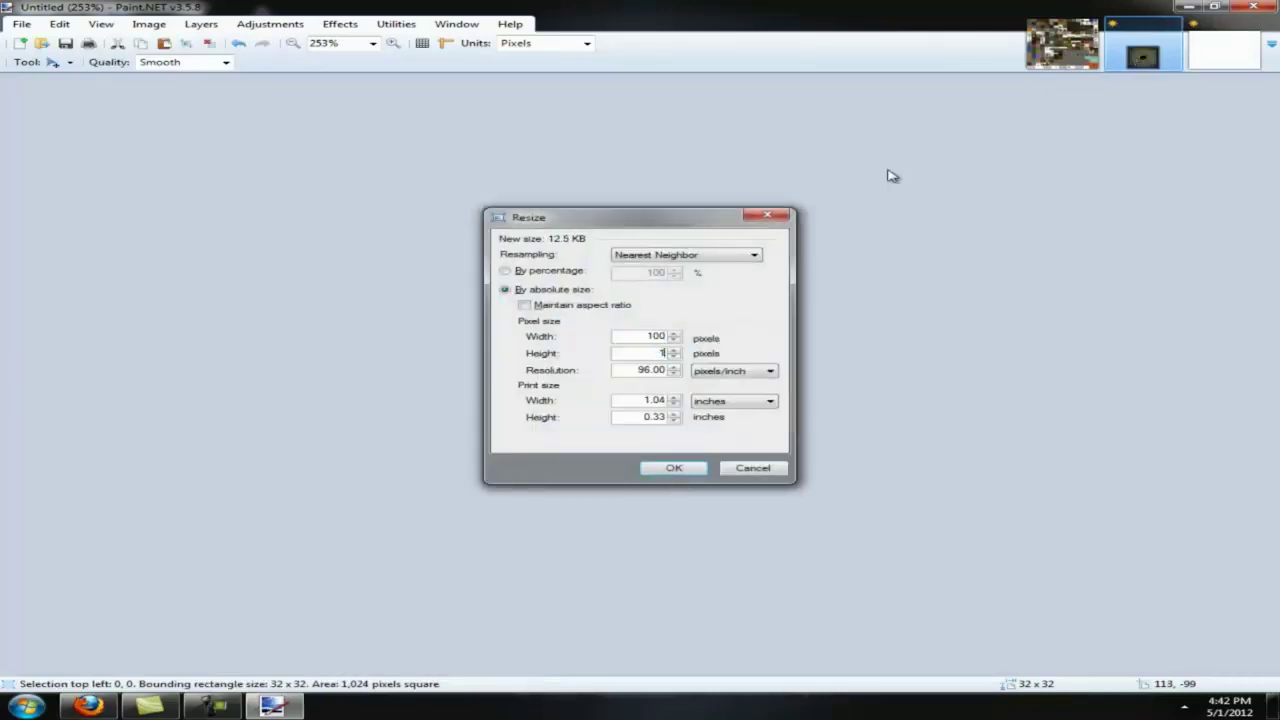
key(Tab)
text(100)
key(Return)
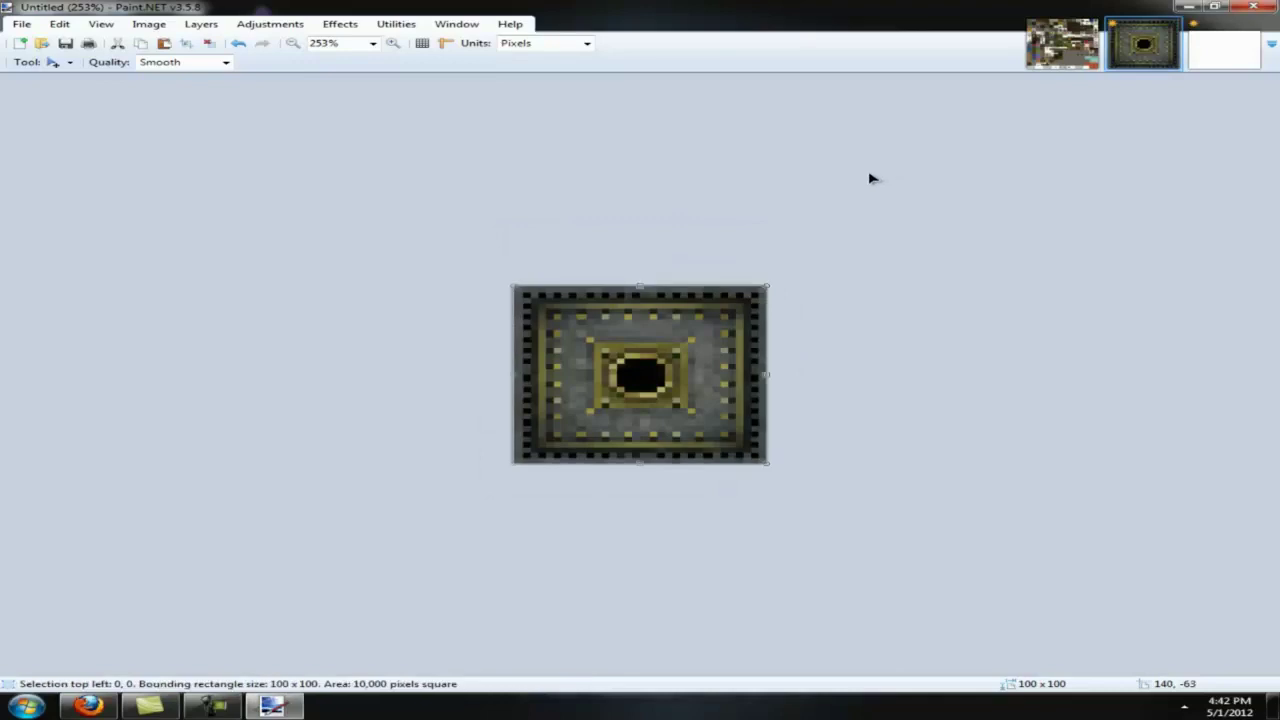
Step: Resize the riveted tile to 100×100 pixels keeping Nearest Neighbor resampling
key(ctrl+r)
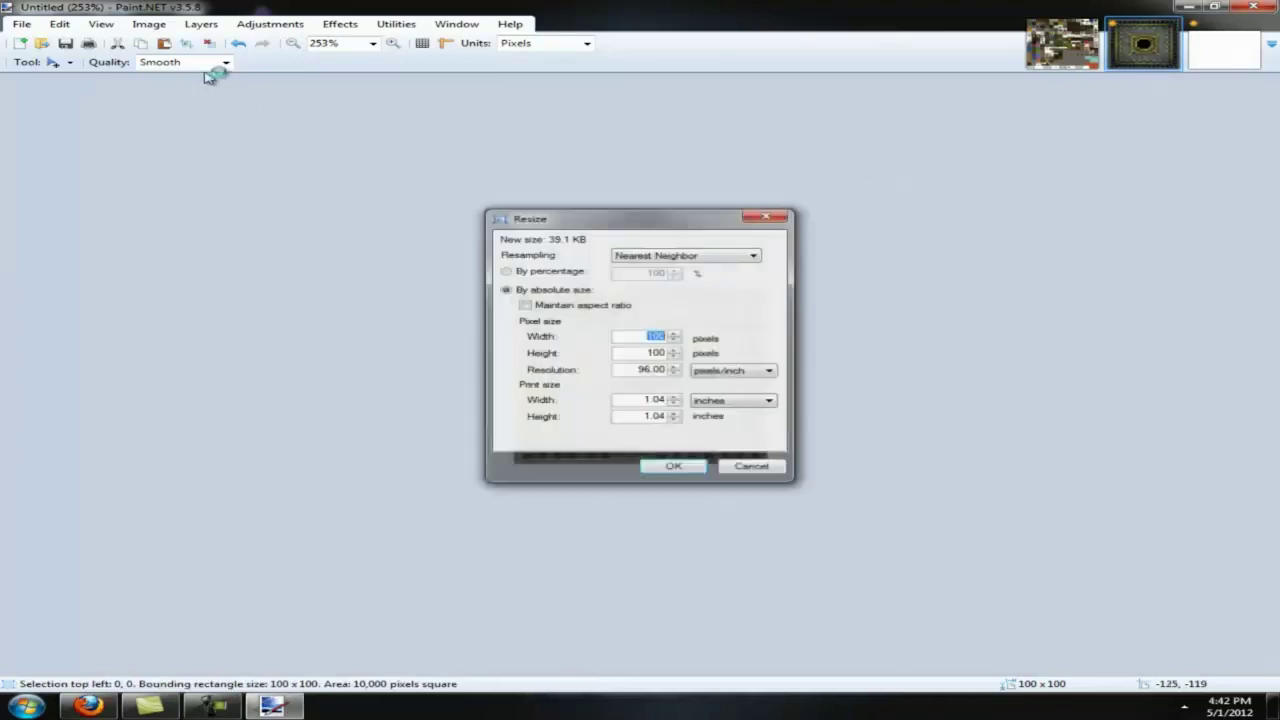
click(715, 258)
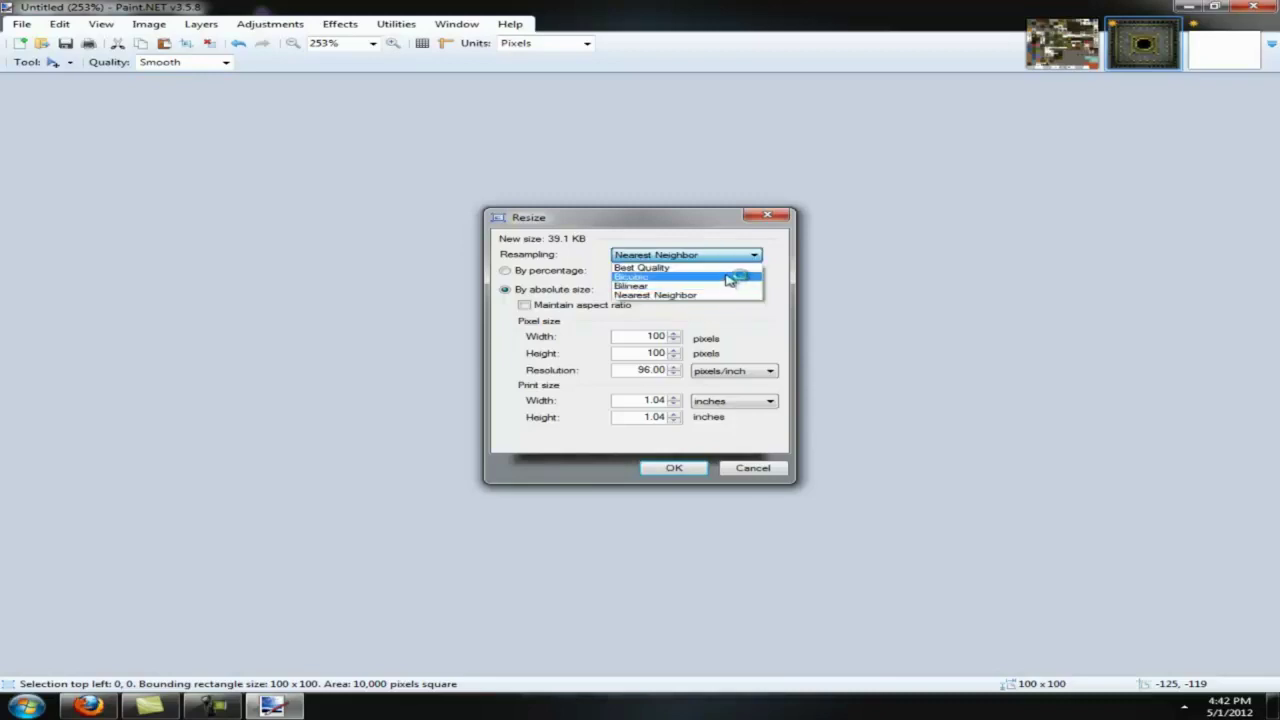
click(781, 219)
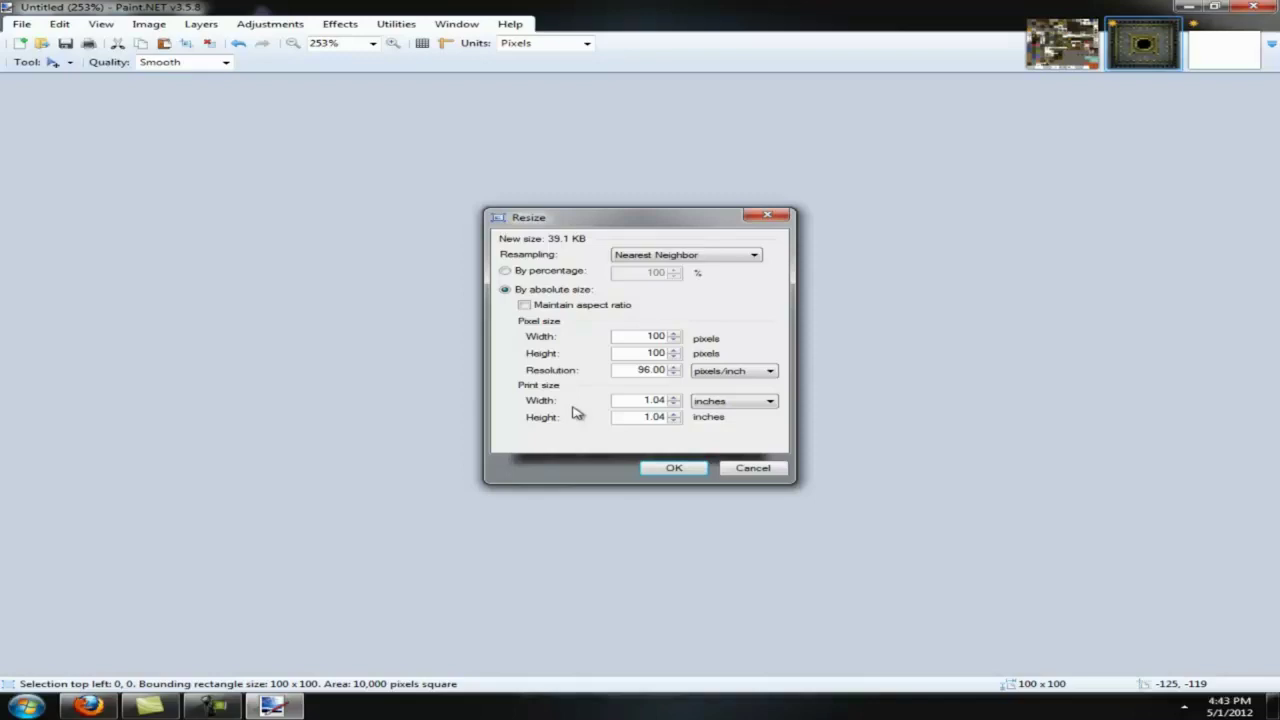
click(677, 467)
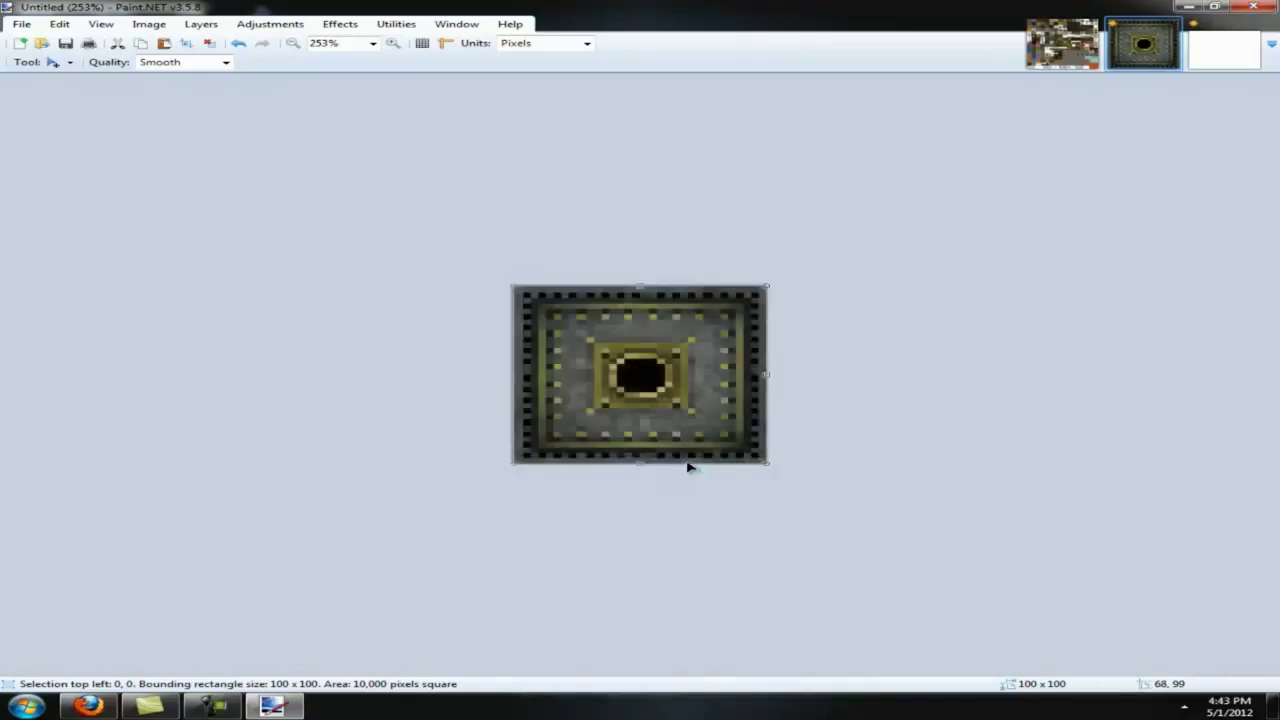
Step: Paste the enlarged 100×100 tile onto the landscape page and position it
key(ctrl+c)
click(1224, 45)
key(ctrl+v)
drag(256, 137, 311, 291)
Step: Copy the grey machine-panel tile from terrain.png into the tile image
click(1165, 57)
click(1062, 45)
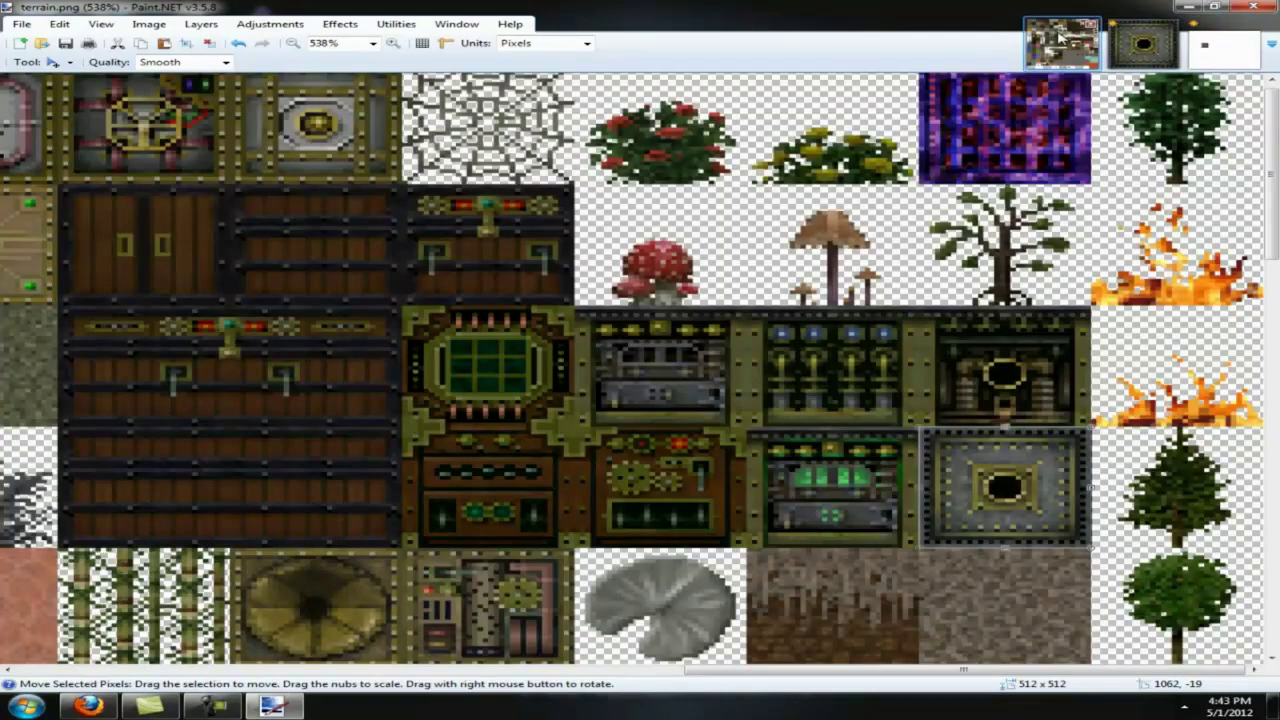
scroll(656, 326, up, 3)
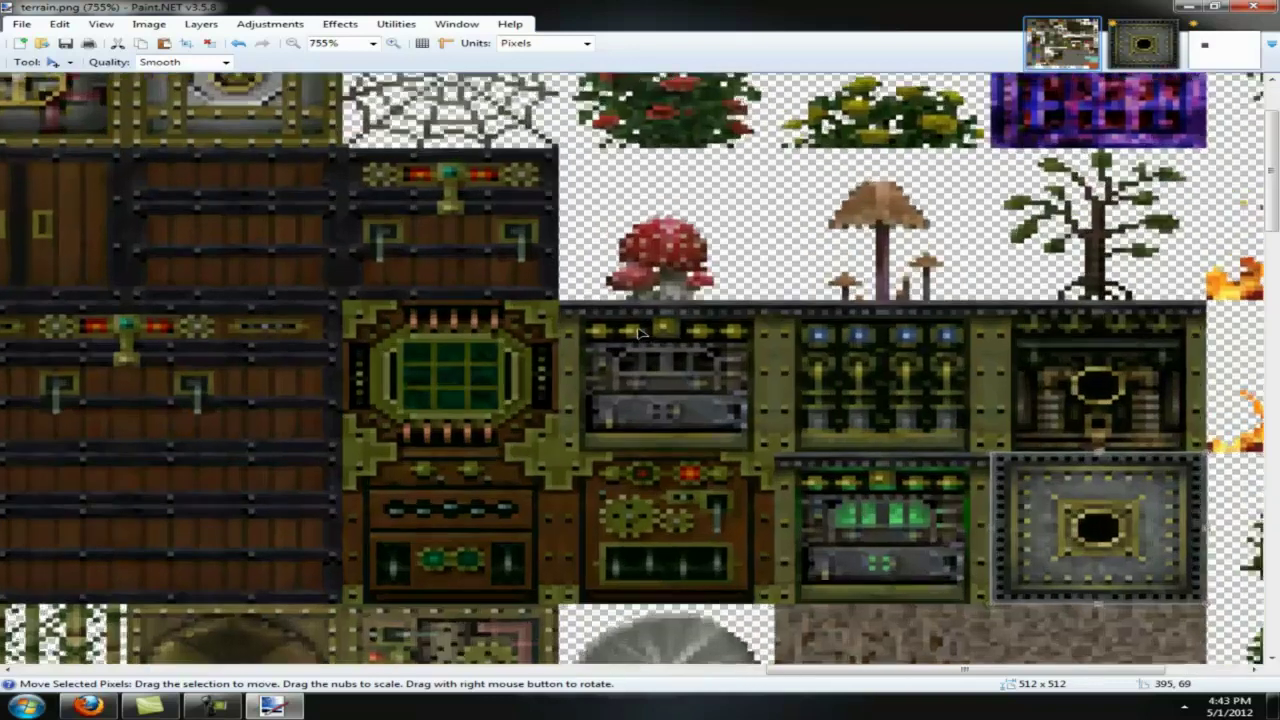
key(s)
drag(513, 286, 849, 524)
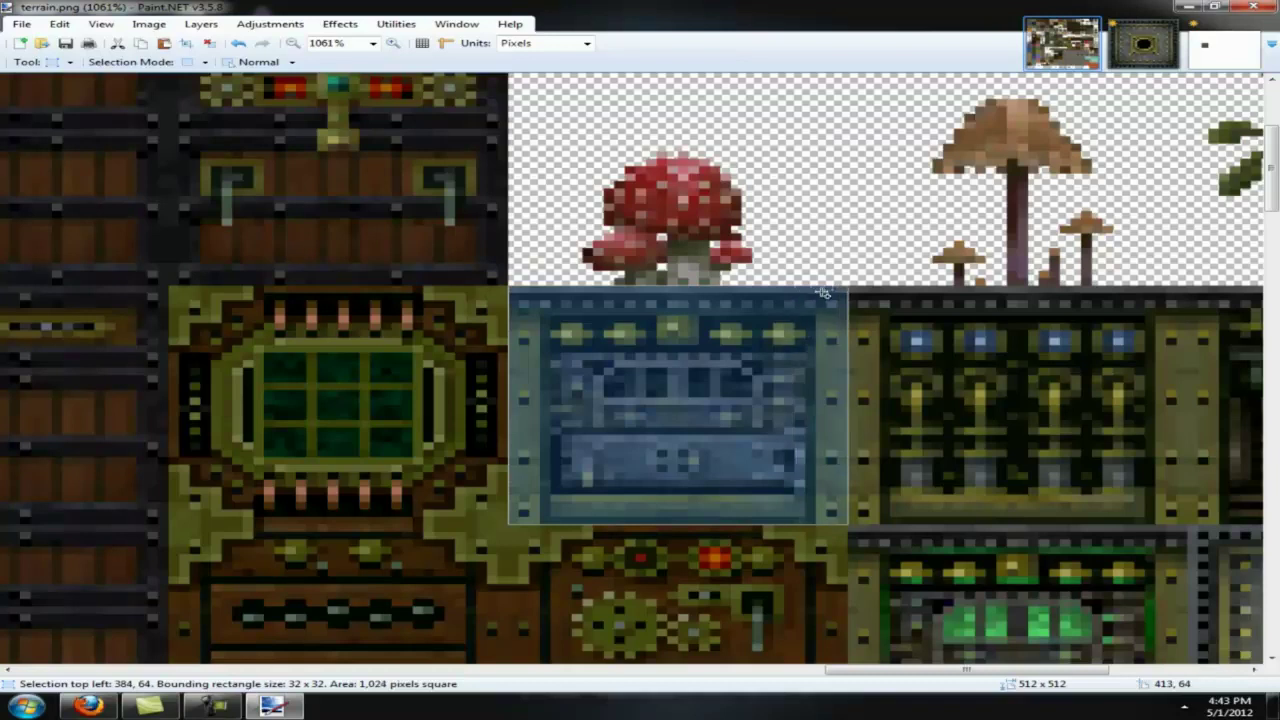
click(1166, 42)
key(ctrl+alt+v)
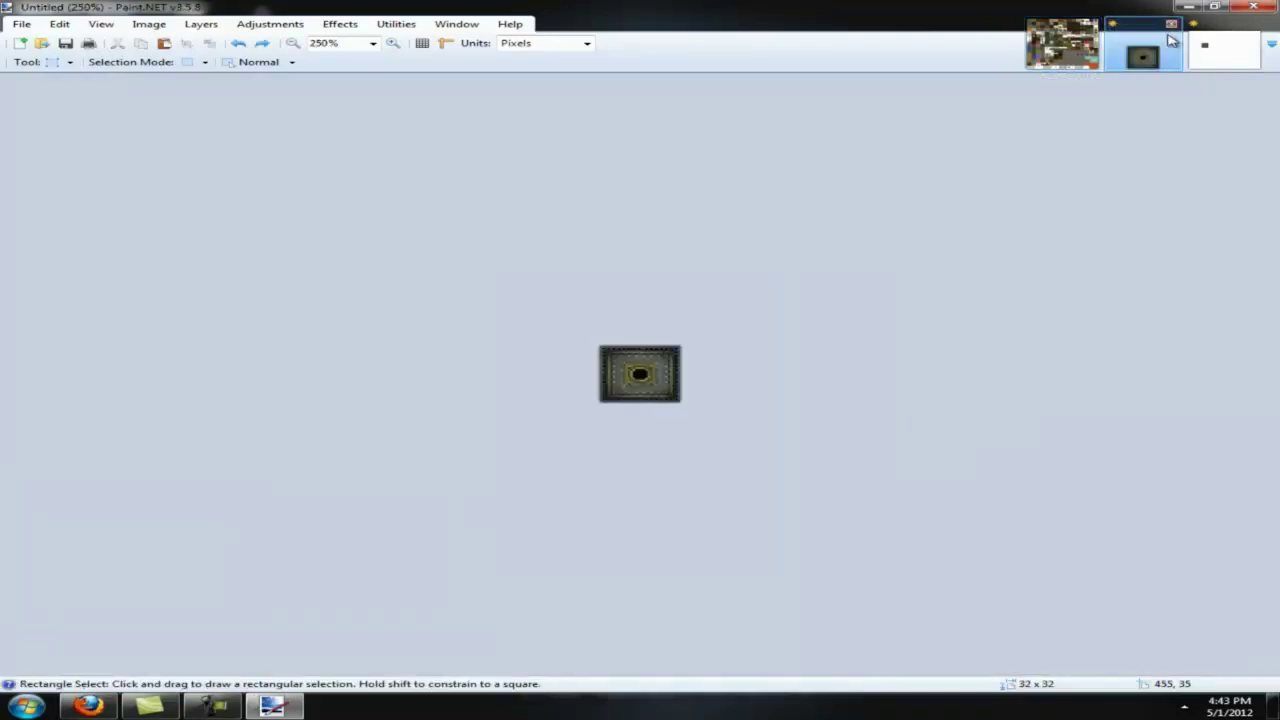
Step: Resize the machine-panel tile to 100×100 pixels
key(ctrl+r)
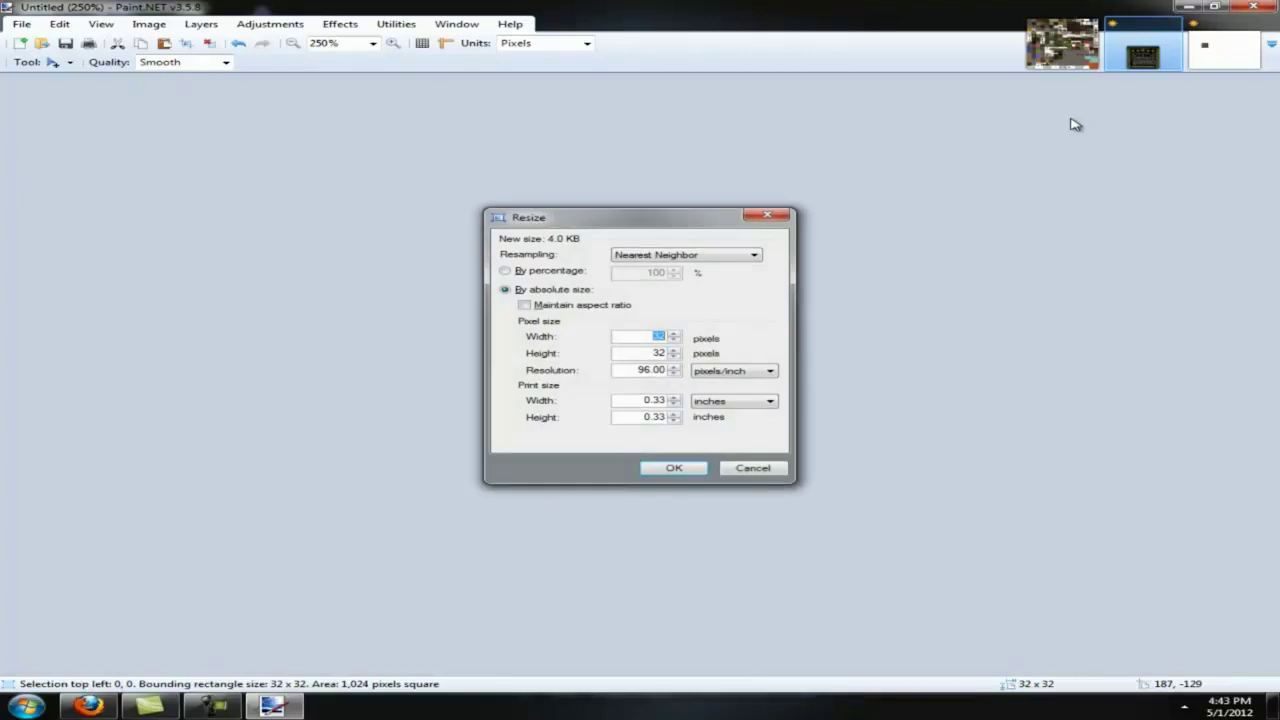
text(100)
key(Tab)
text(100)
key(Return)
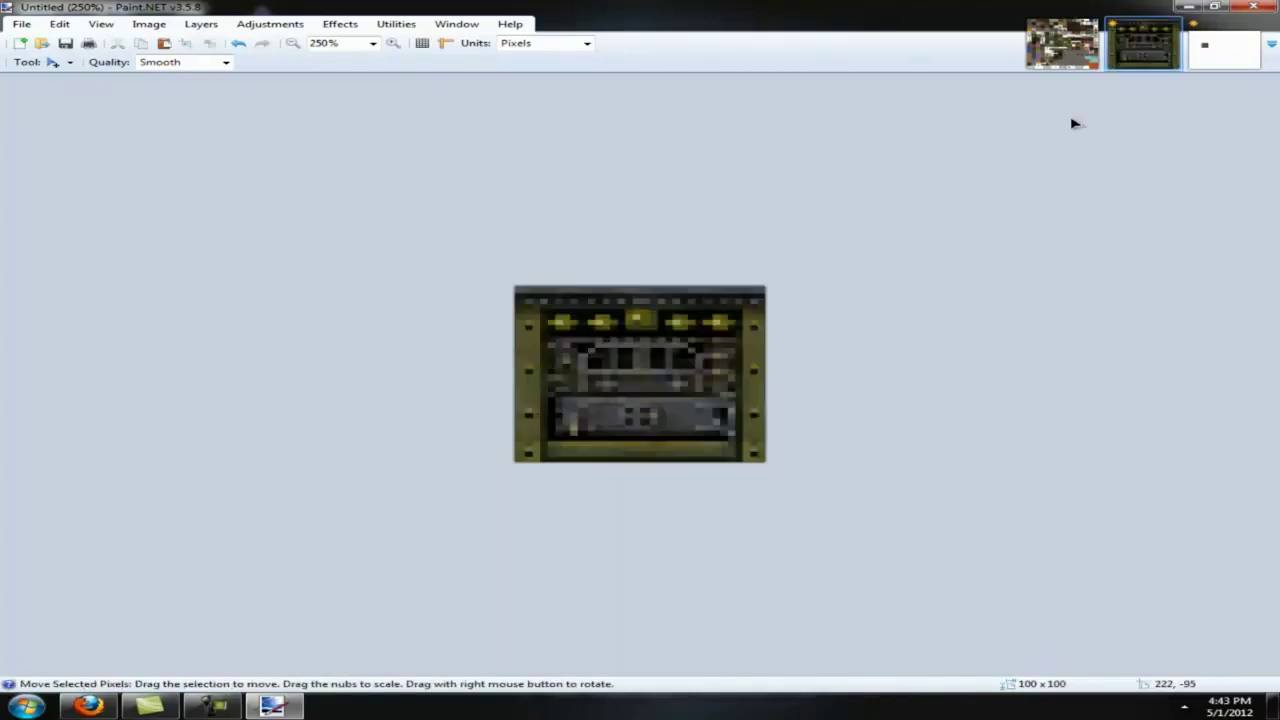
Step: Copy the machine tile's top 100×19 strip and place it along the tile's bottom edge
key(s)
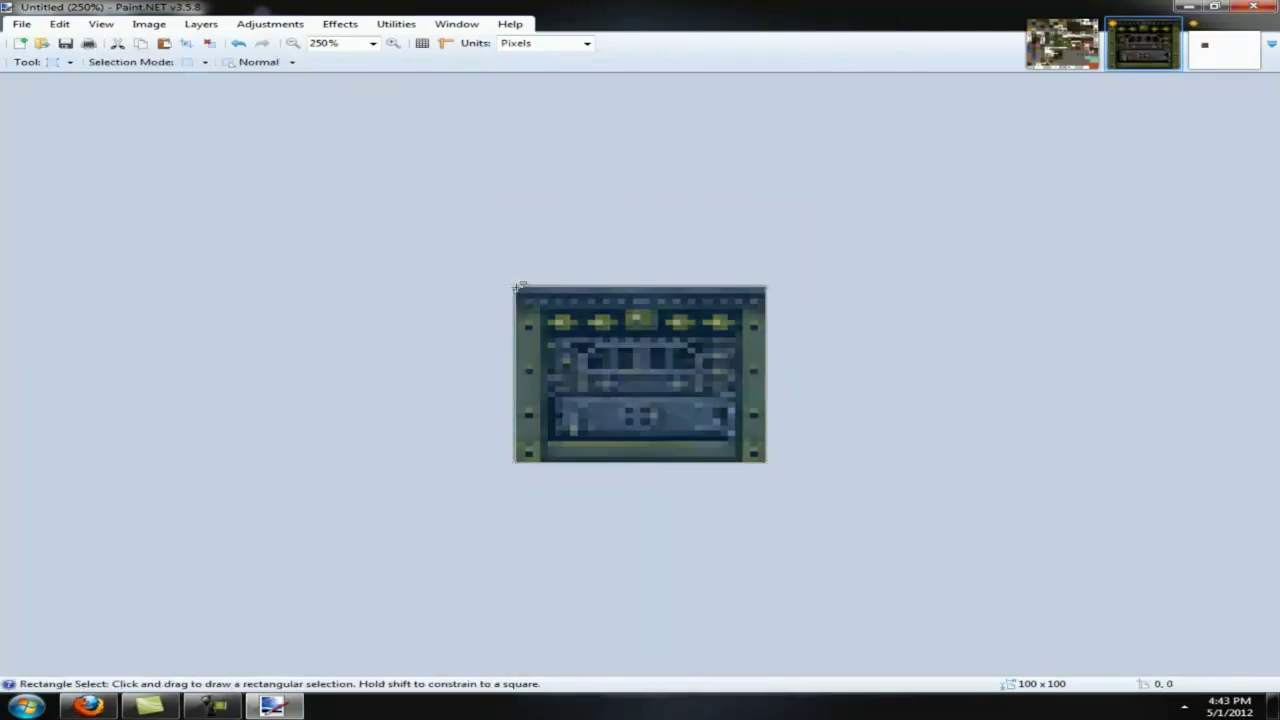
drag(516, 287, 808, 317)
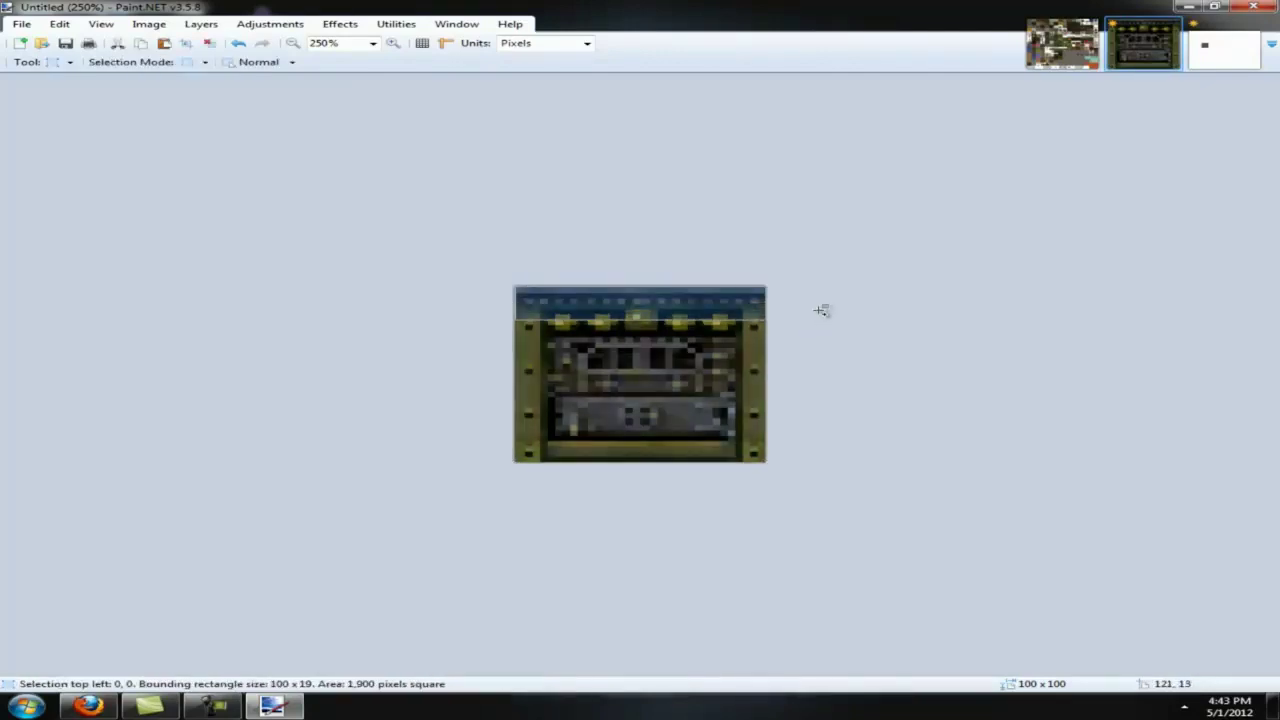
click(19, 43)
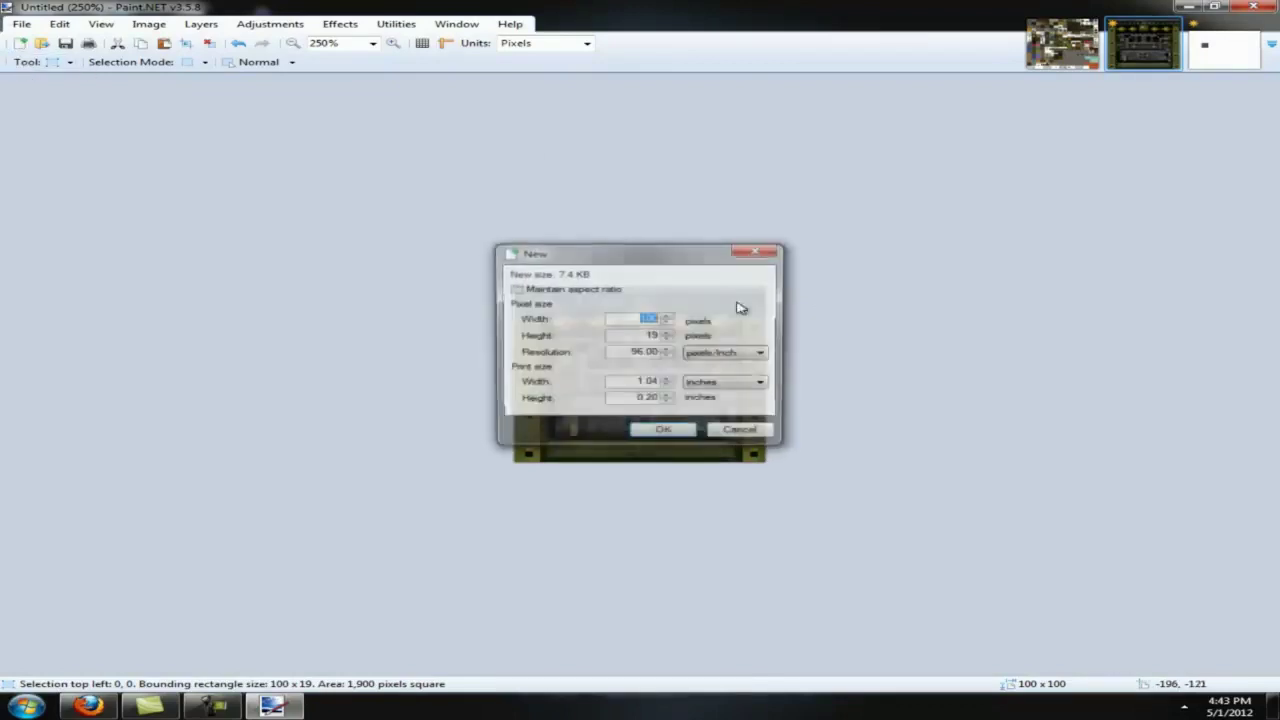
click(688, 432)
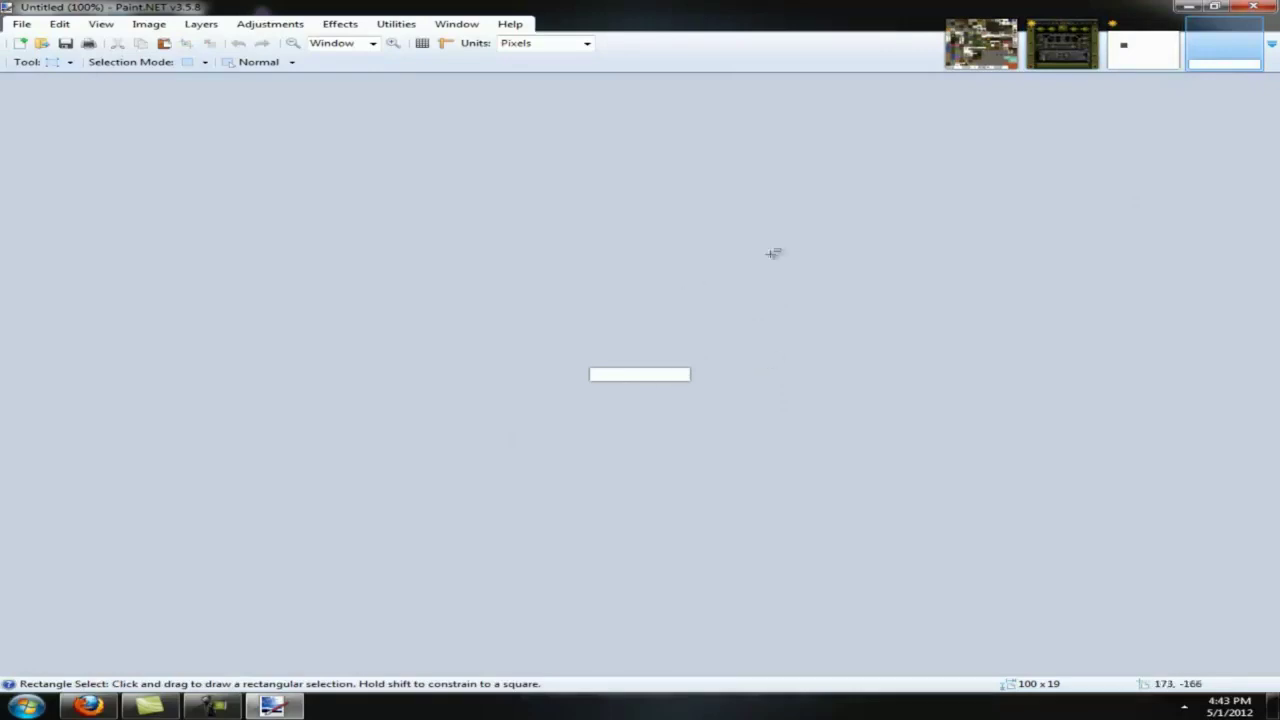
click(1130, 55)
ctrl+scroll(340, 378, up, 3)
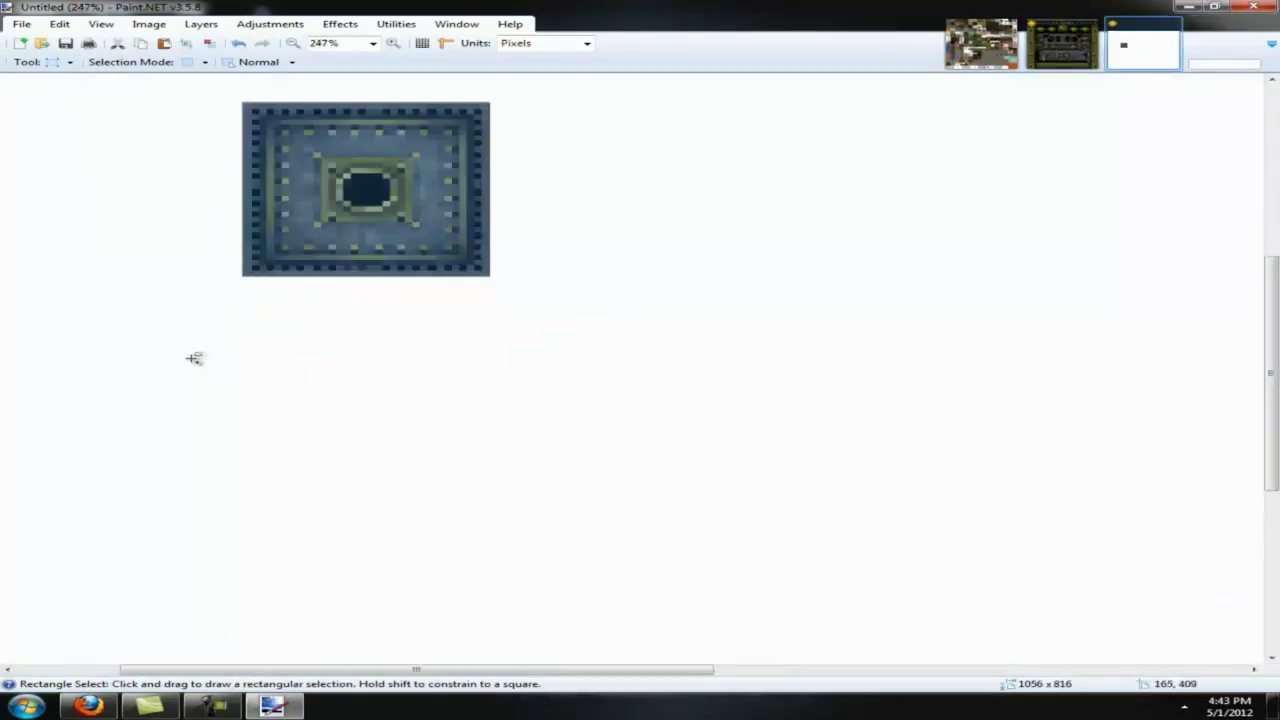
ctrl+scroll(340, 334, up, 2)
key(ctrl+v)
drag(131, 120, 348, 362)
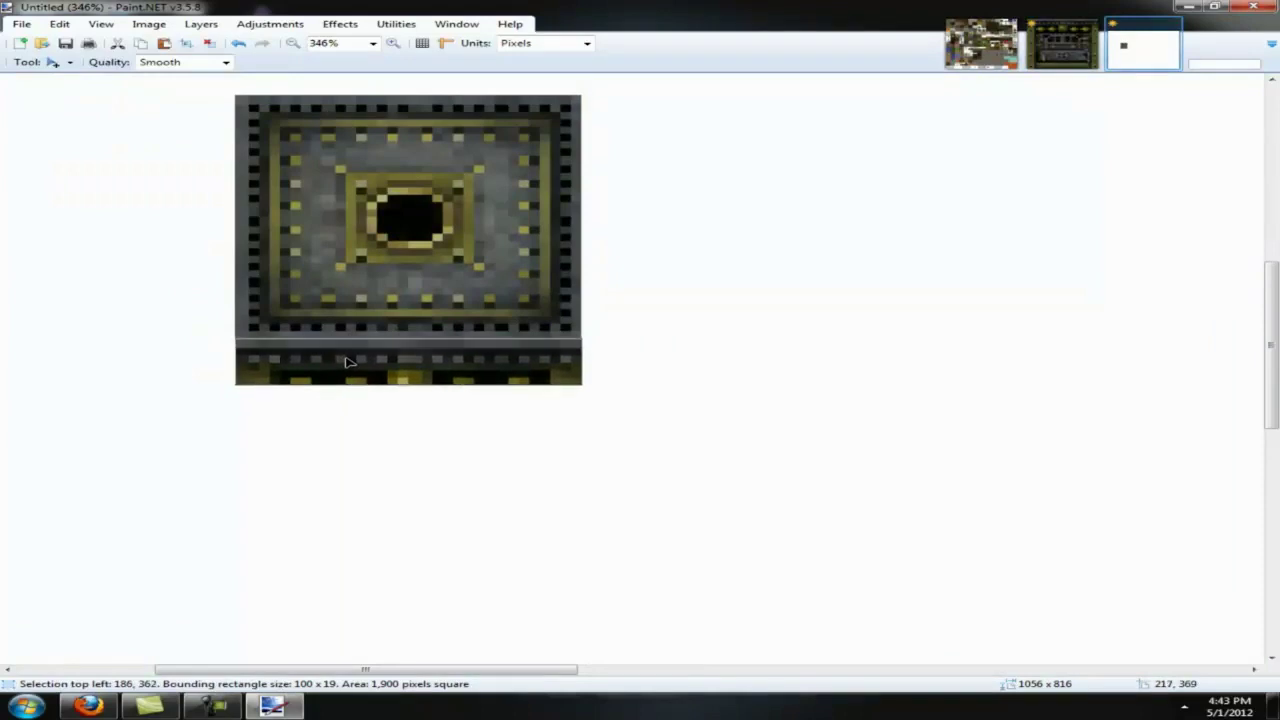
Step: Rotate the strip 90° and place it against the tile's right edge
key(ctrl+alt+v)
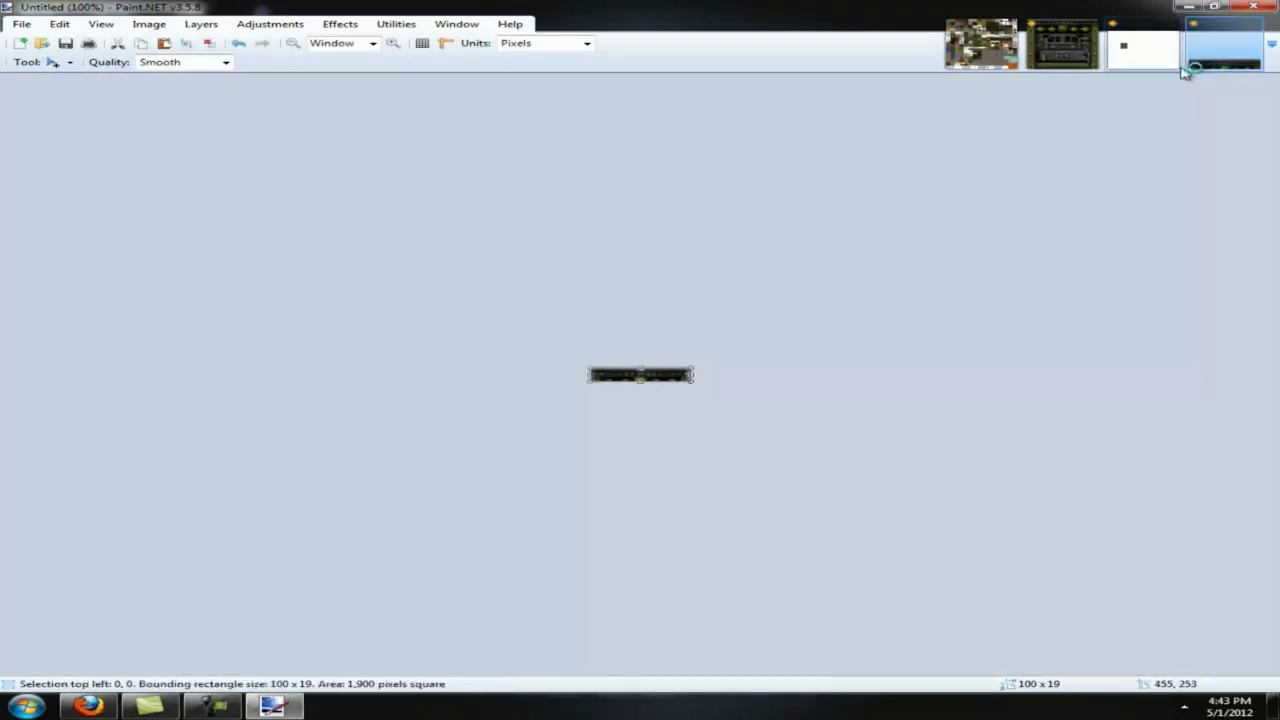
key(ctrl+h)
click(1122, 55)
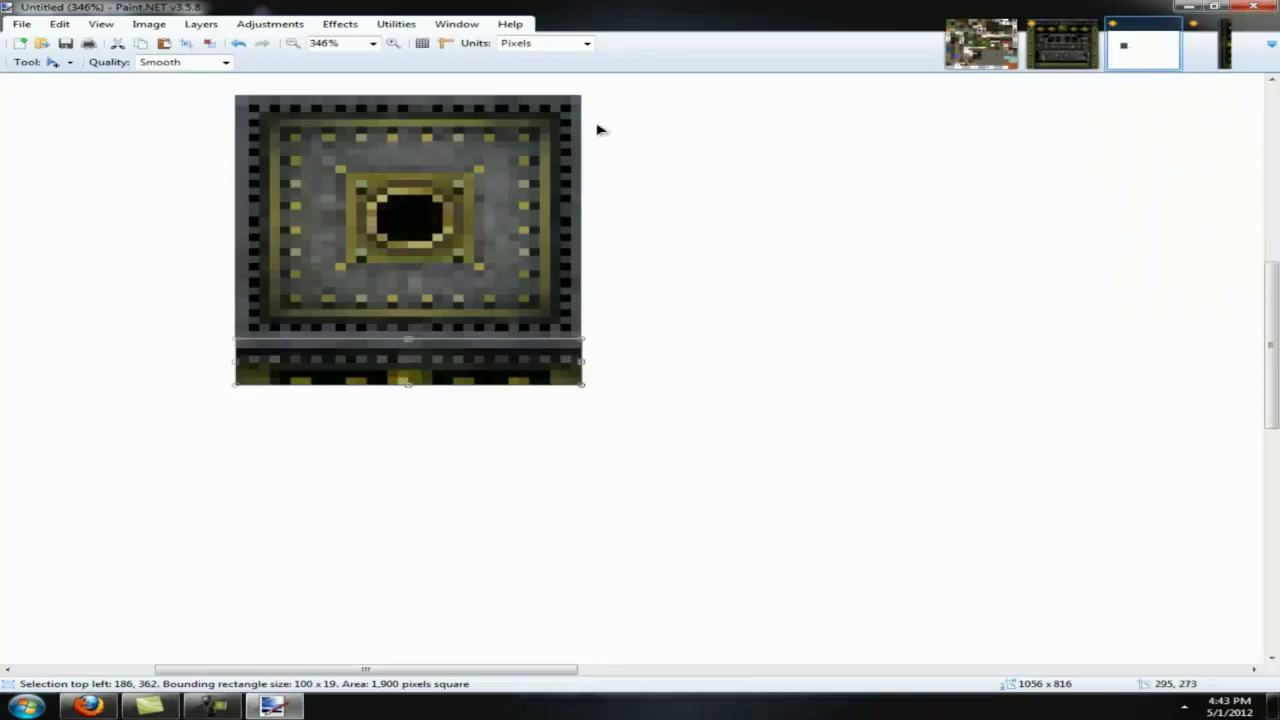
key(ctrl+v)
drag(137, 123, 598, 176)
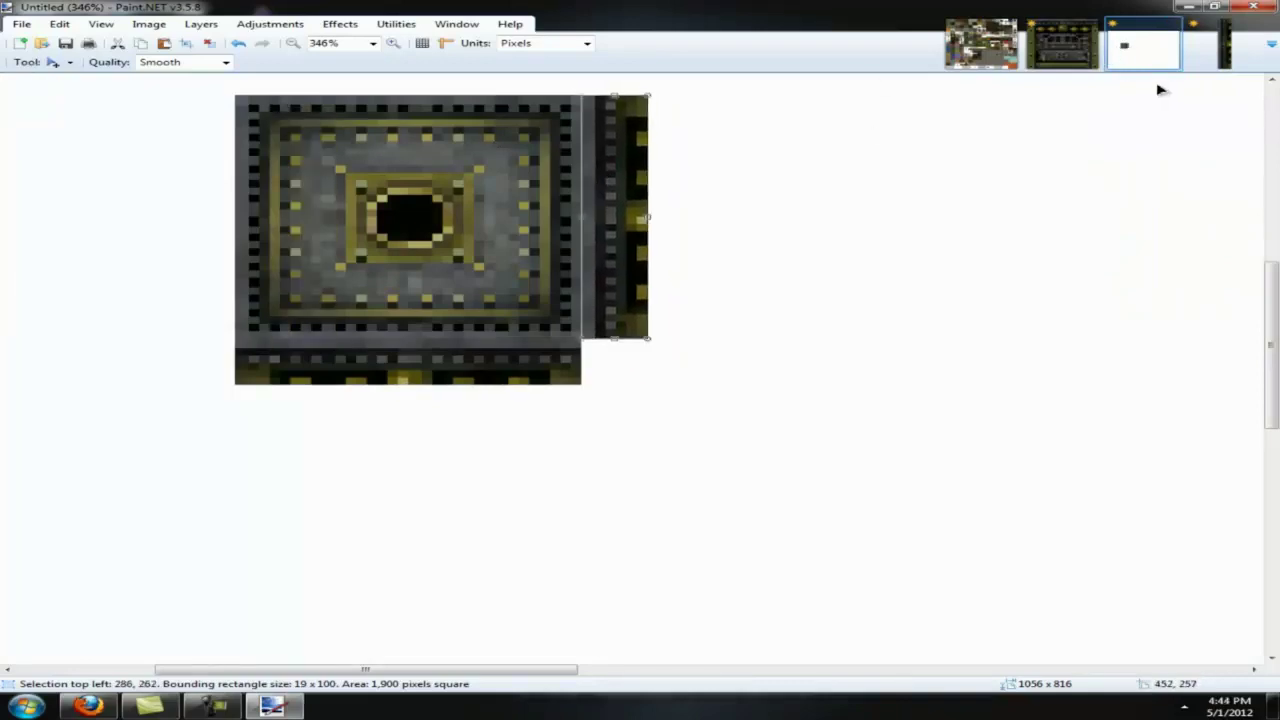
Step: Restore the strip to horizontal and place it along the tile's top edge
click(1218, 66)
key(ctrl+z)
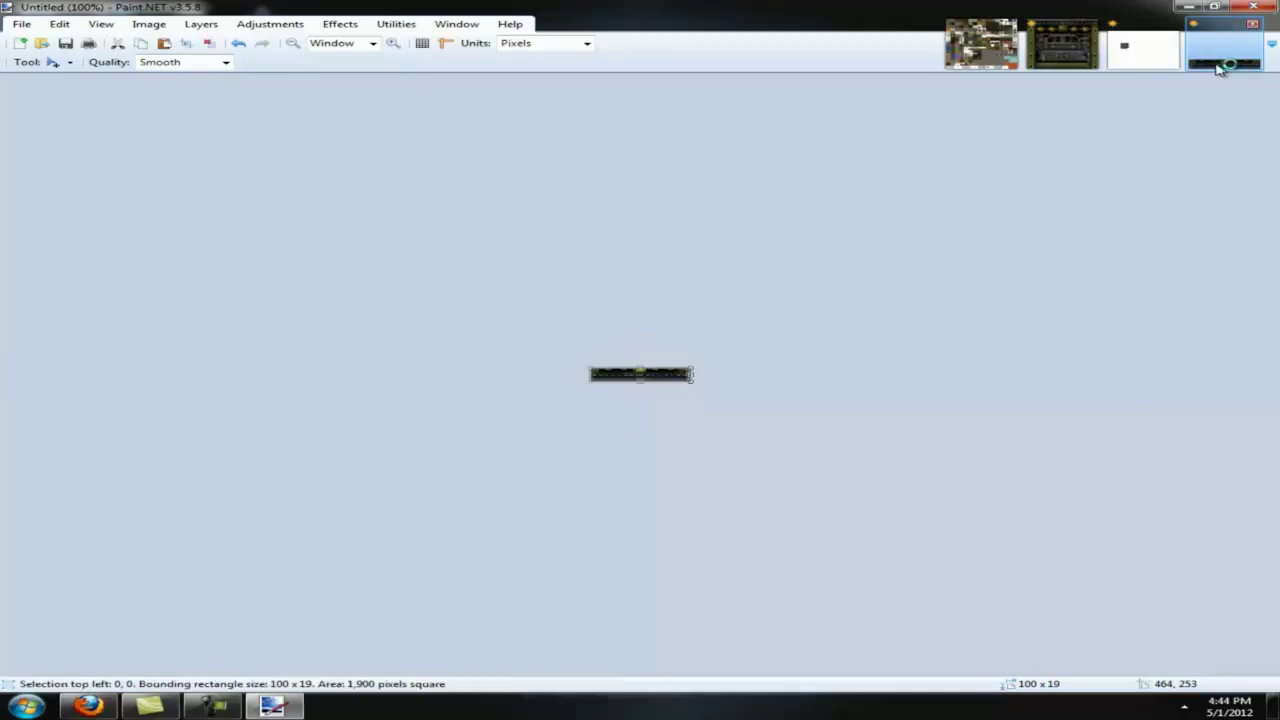
click(1150, 62)
scroll(714, 194, up, 3)
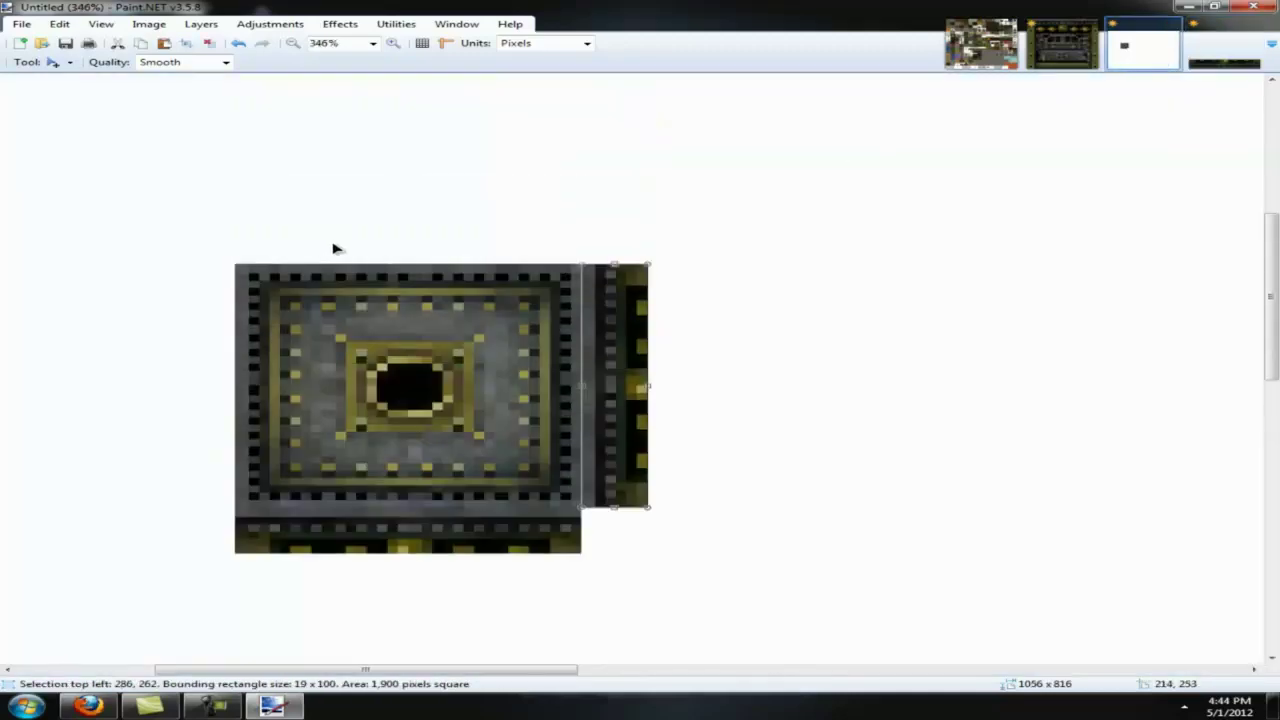
key(ctrl+v)
drag(115, 109, 349, 249)
drag(348, 248, 343, 252)
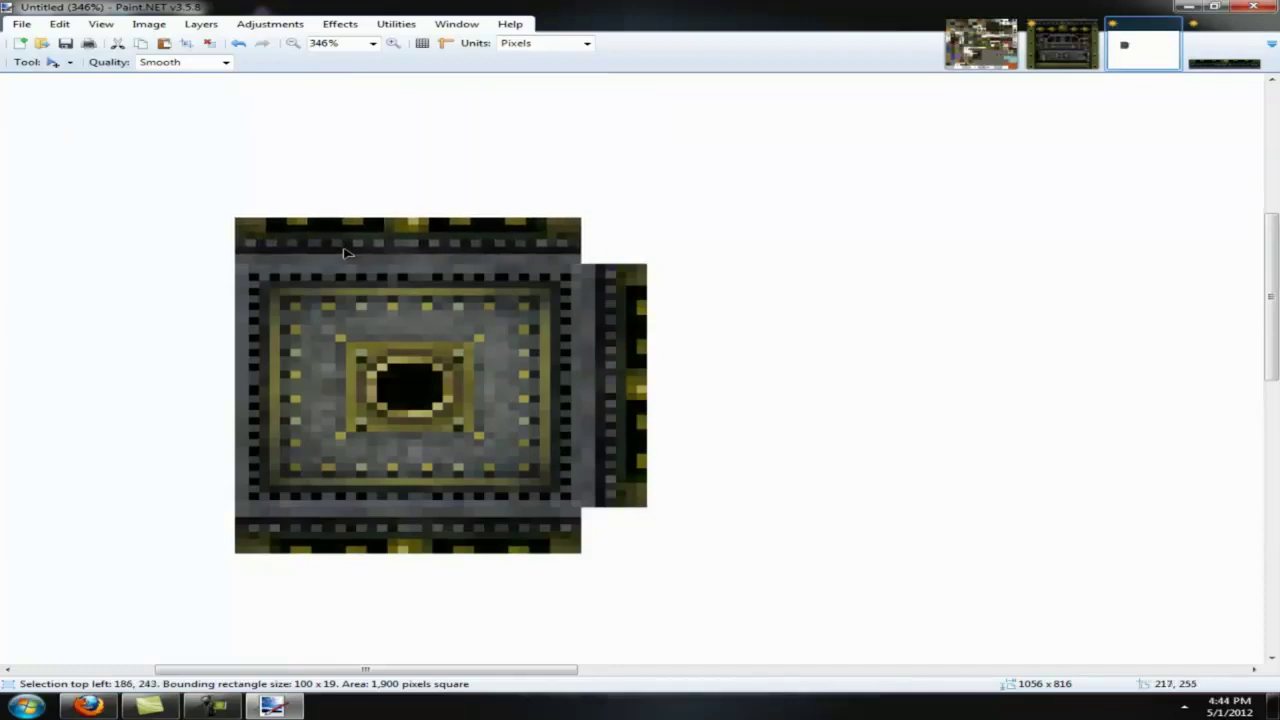
Step: Rotate another strip copy to vertical and place it against the tile's left edge
key(ctrl+c)
key(ctrl+alt+v)
key(ctrl+h)
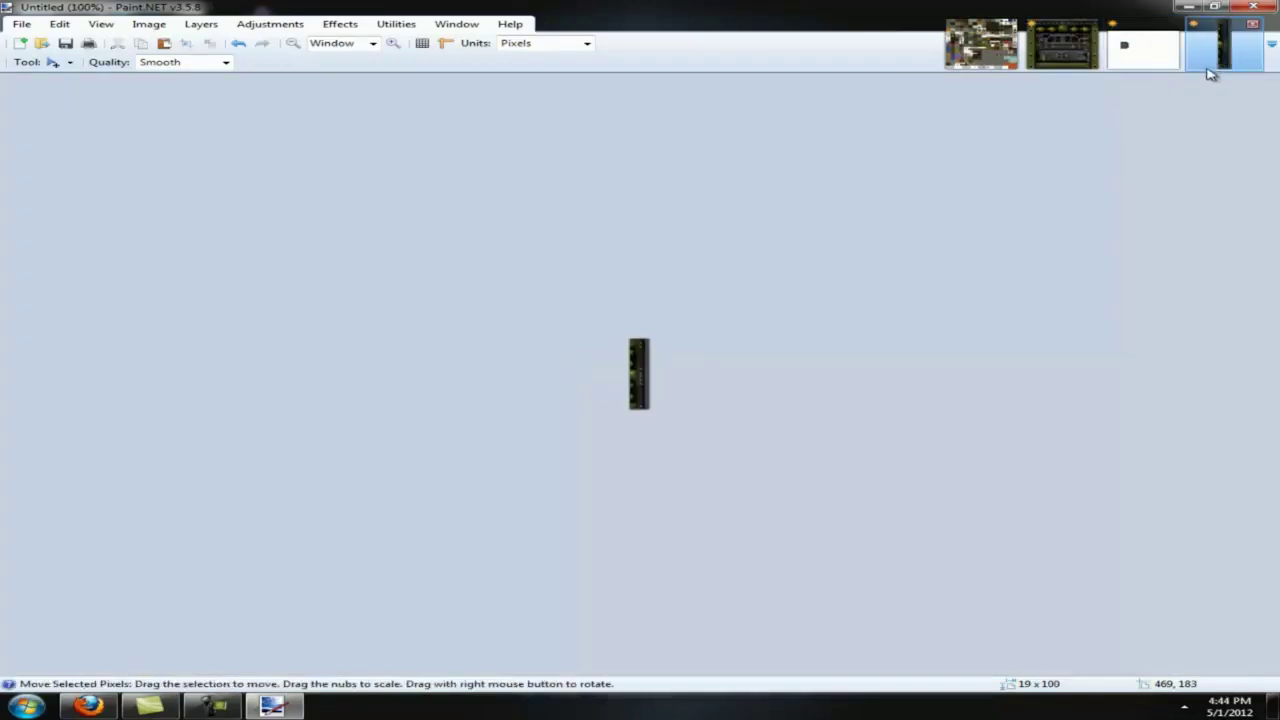
key(ctrl+c)
click(1160, 62)
key(ctrl+v)
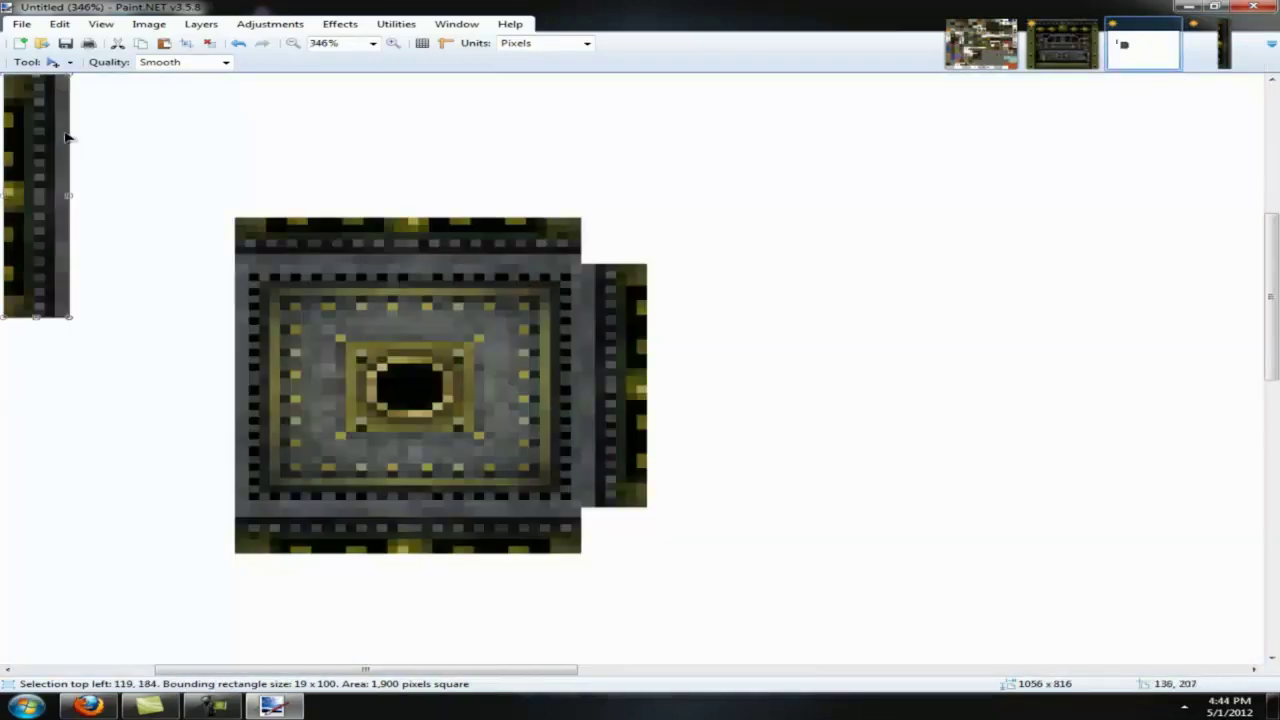
drag(65, 137, 220, 323)
scroll(275, 277, up, 4)
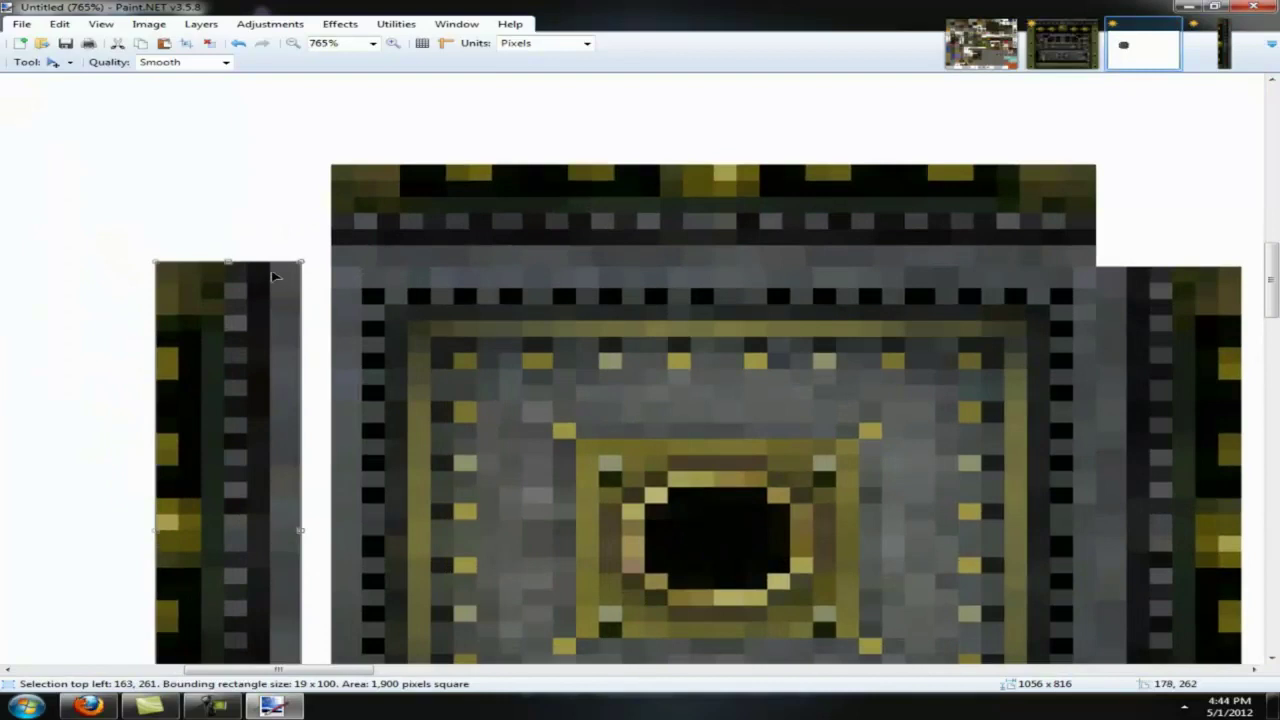
drag(275, 277, 297, 289)
scroll(370, 368, down, 2)
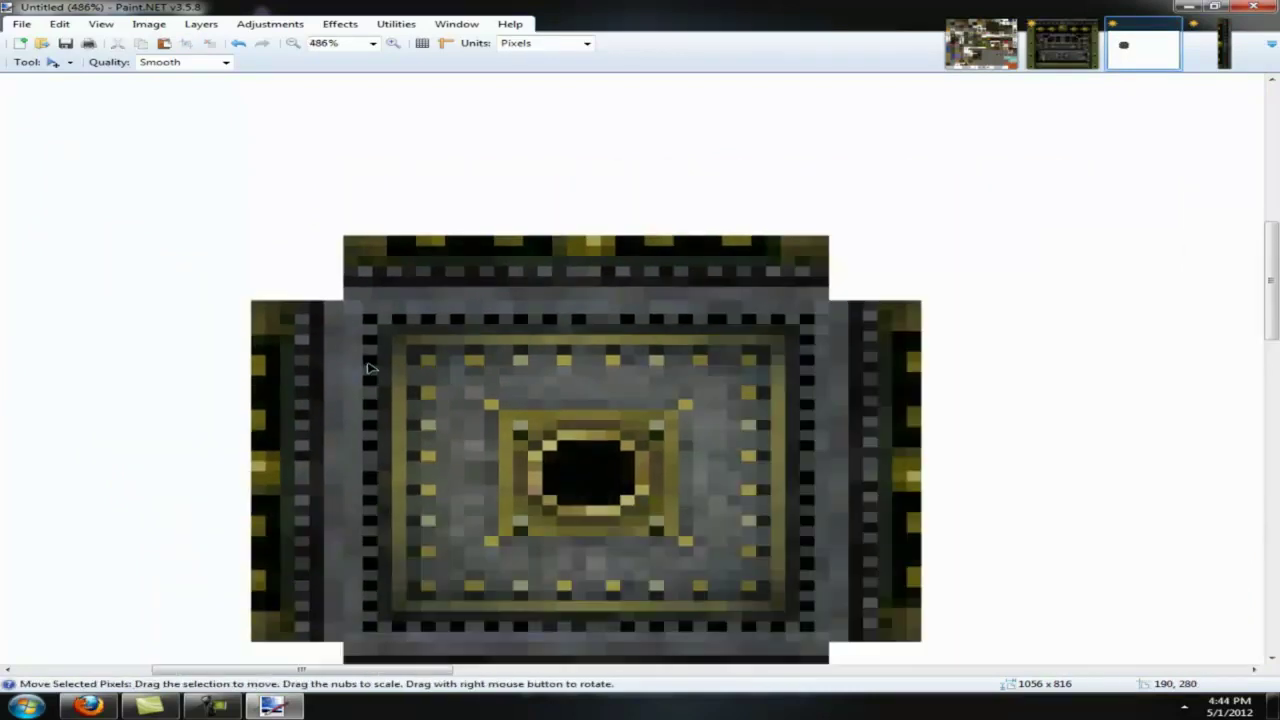
scroll(370, 368, down, 5)
Step: Cut the cross-shaped block and move it to the upper left of the page
key(s)
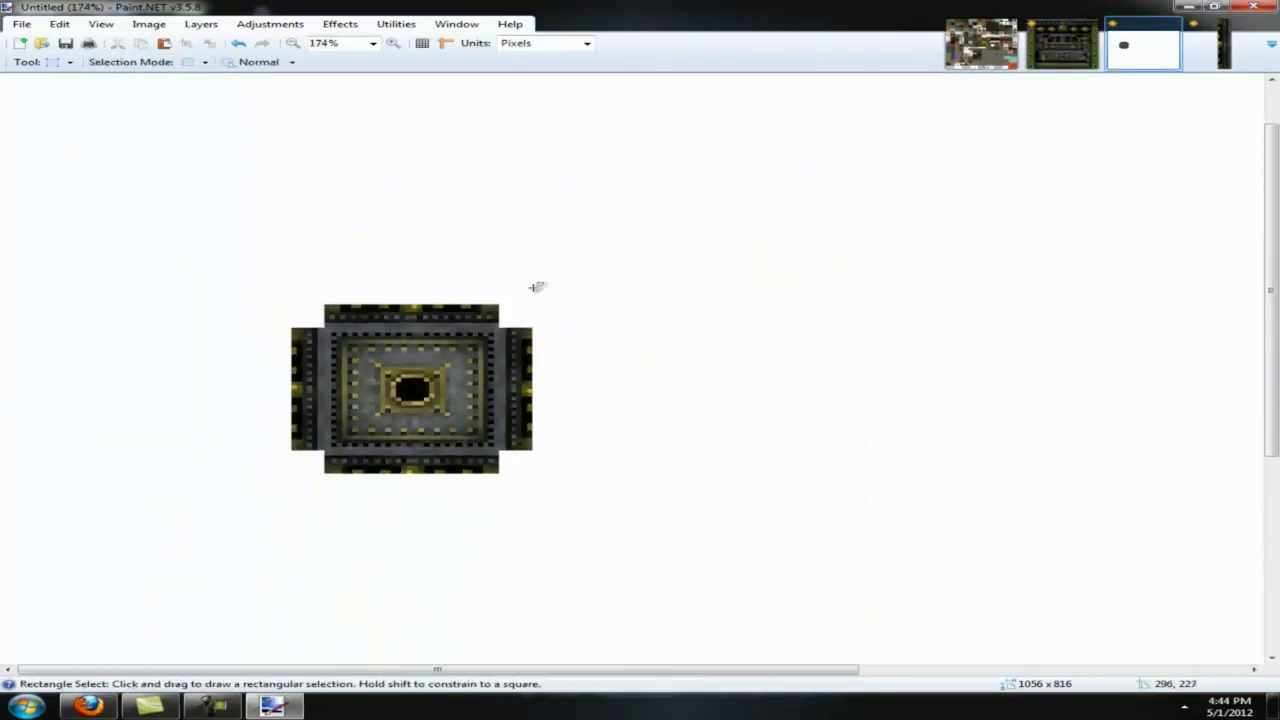
drag(577, 281, 263, 493)
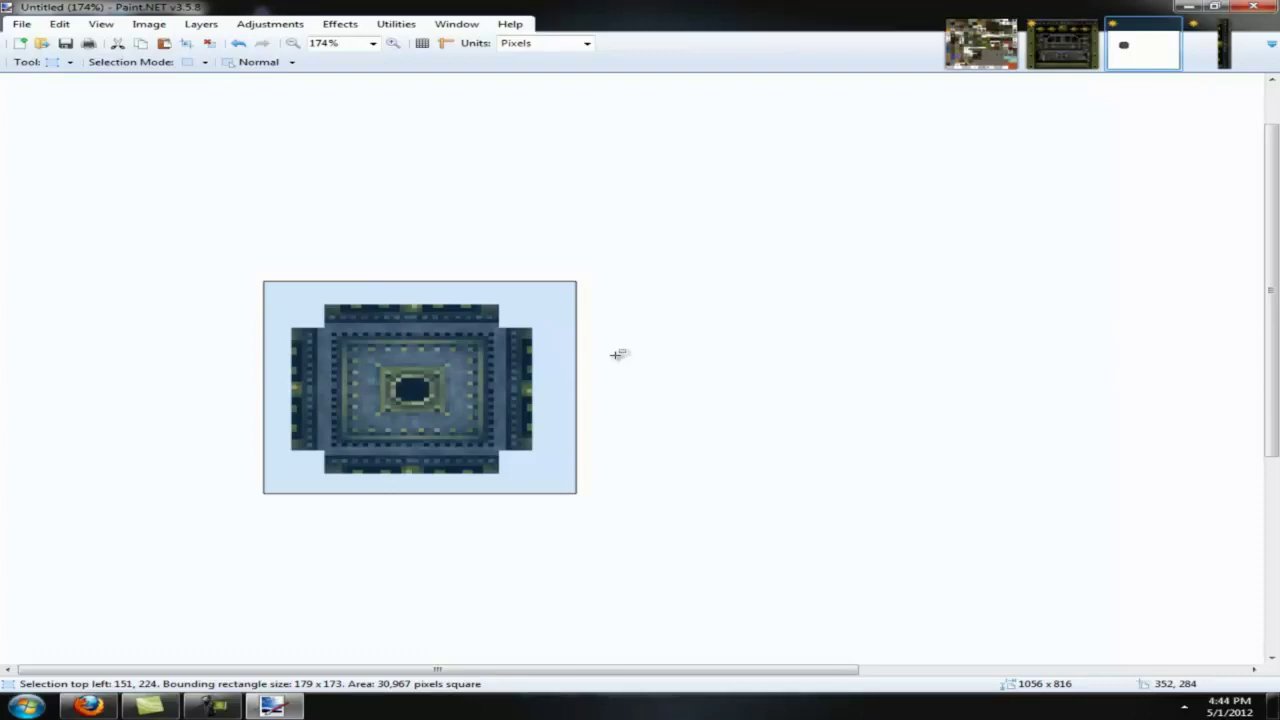
scroll(617, 355, down, 5)
scroll(271, 311, up, 3)
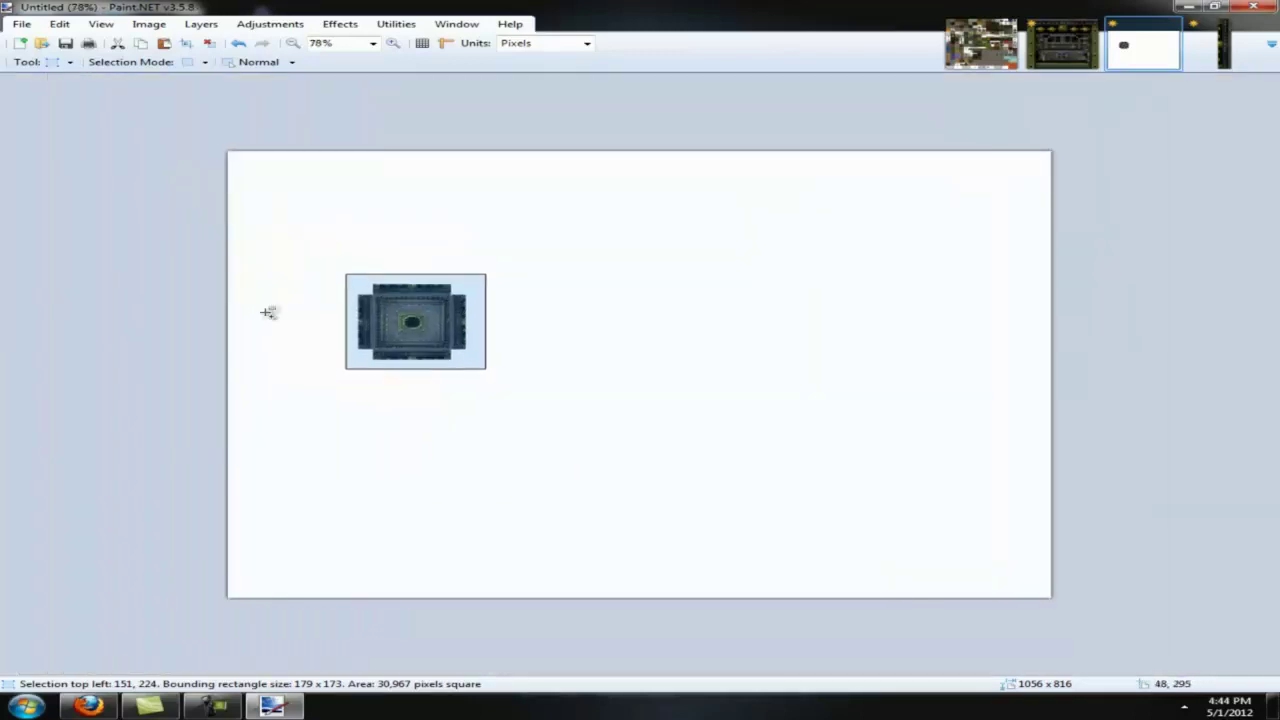
key(ctrl+x)
key(ctrl+v)
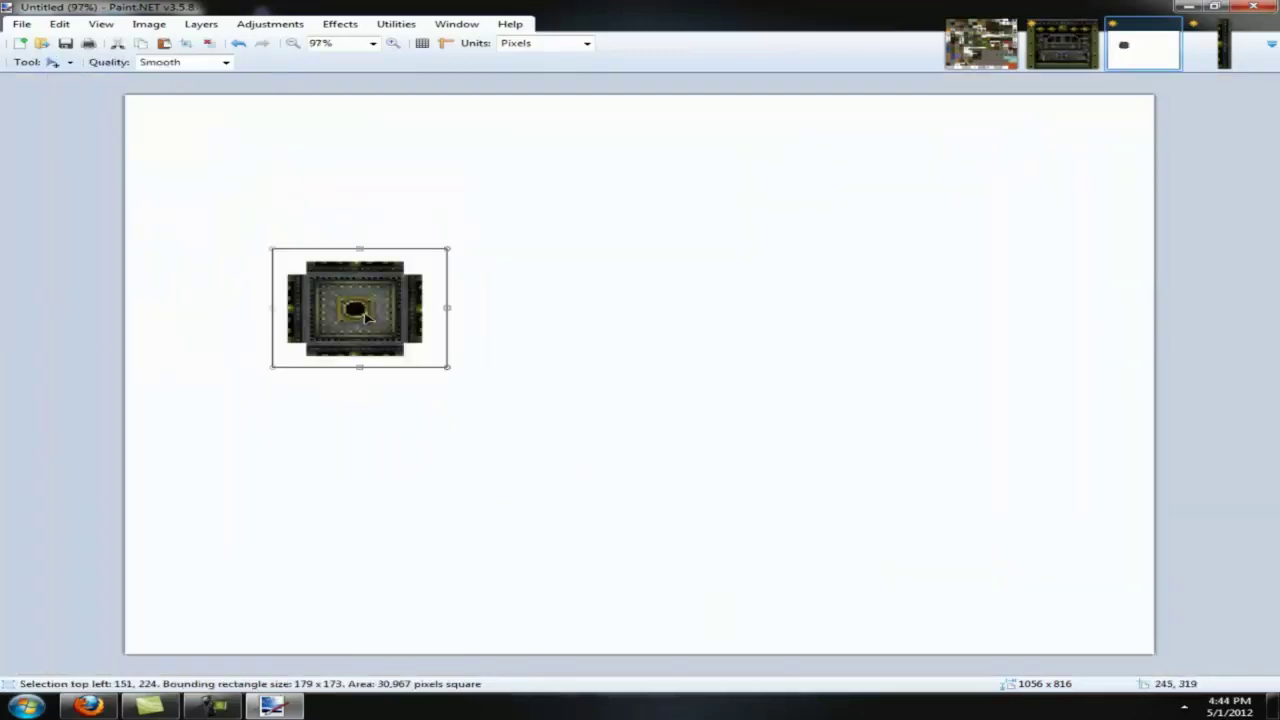
drag(366, 313, 241, 165)
Step: Paste a second cross block beside the first at the top of the page
key(ctrl+v)
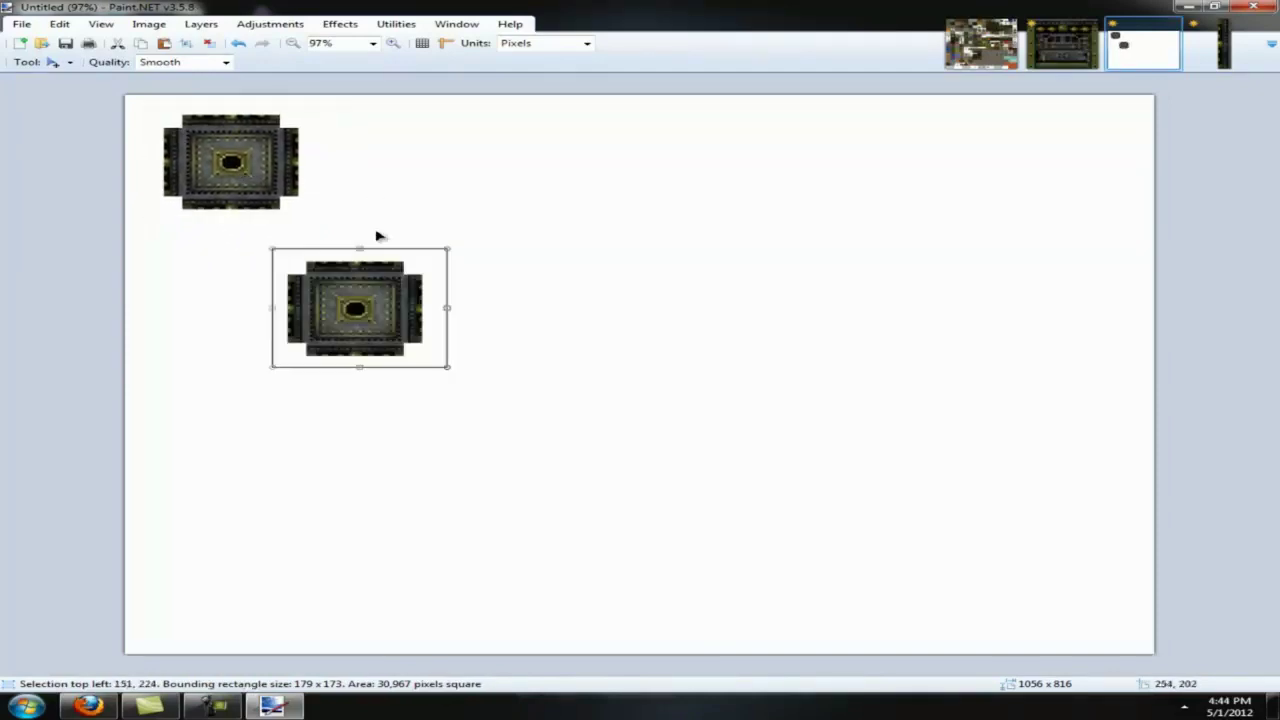
drag(363, 309, 408, 165)
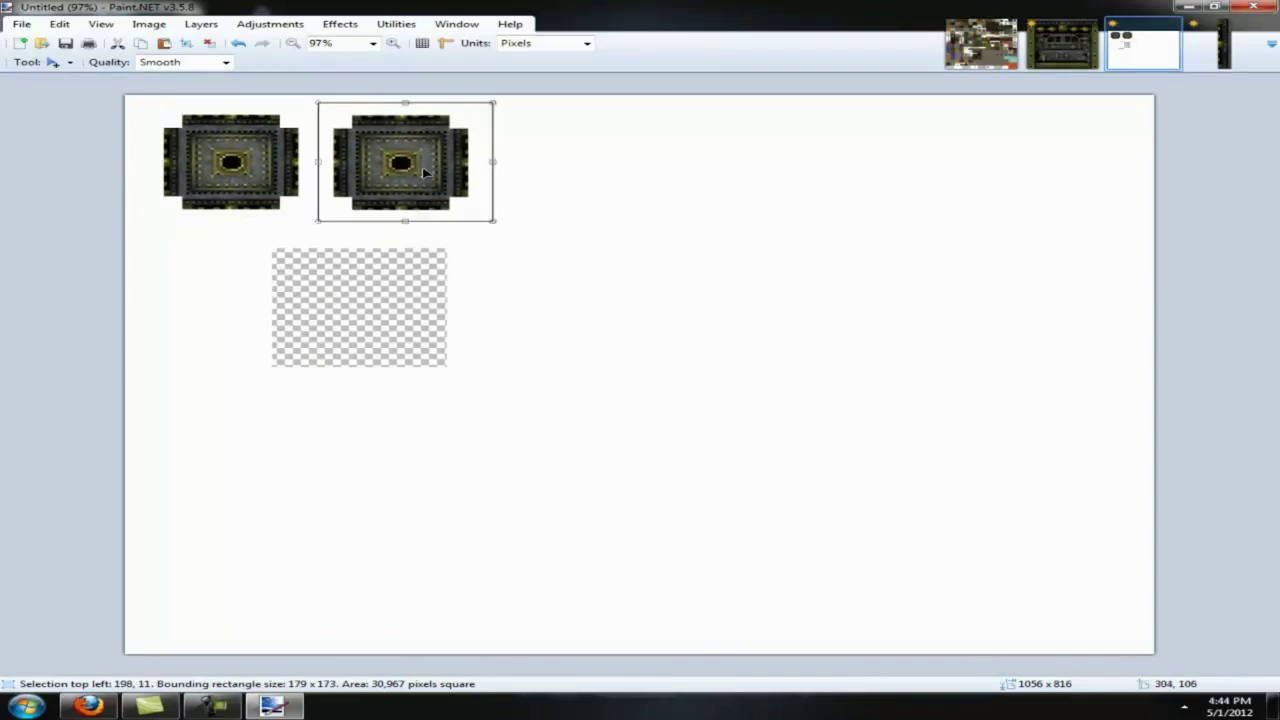
key(ctrl+d)
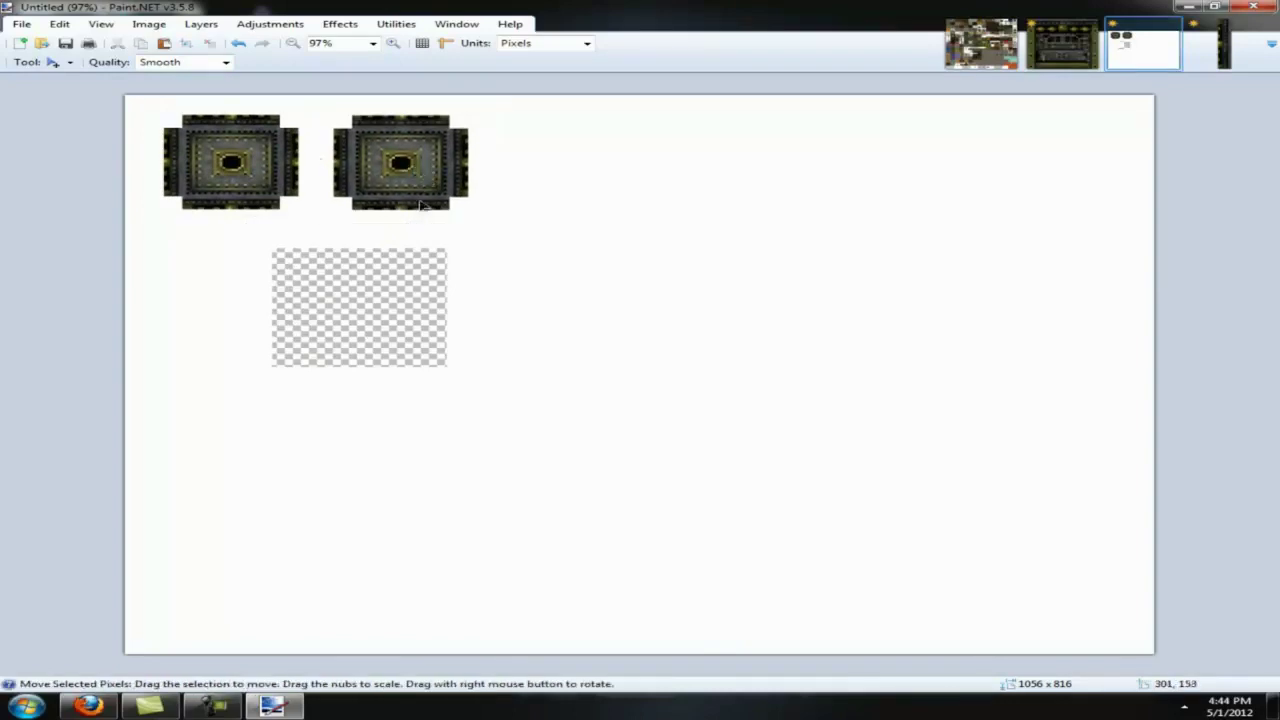
Step: Fill the transparent patch below the cross blocks with white using the Paint Bucket
key(k)
key(p)
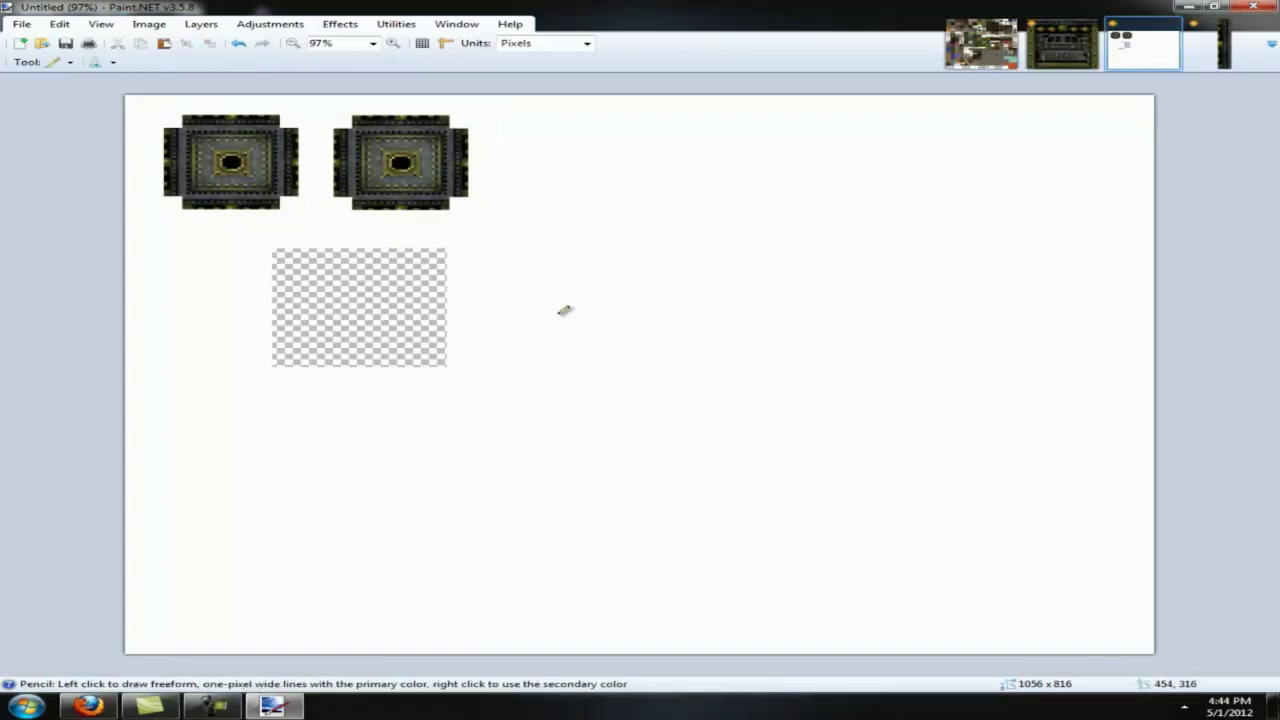
key(f)
click(374, 292)
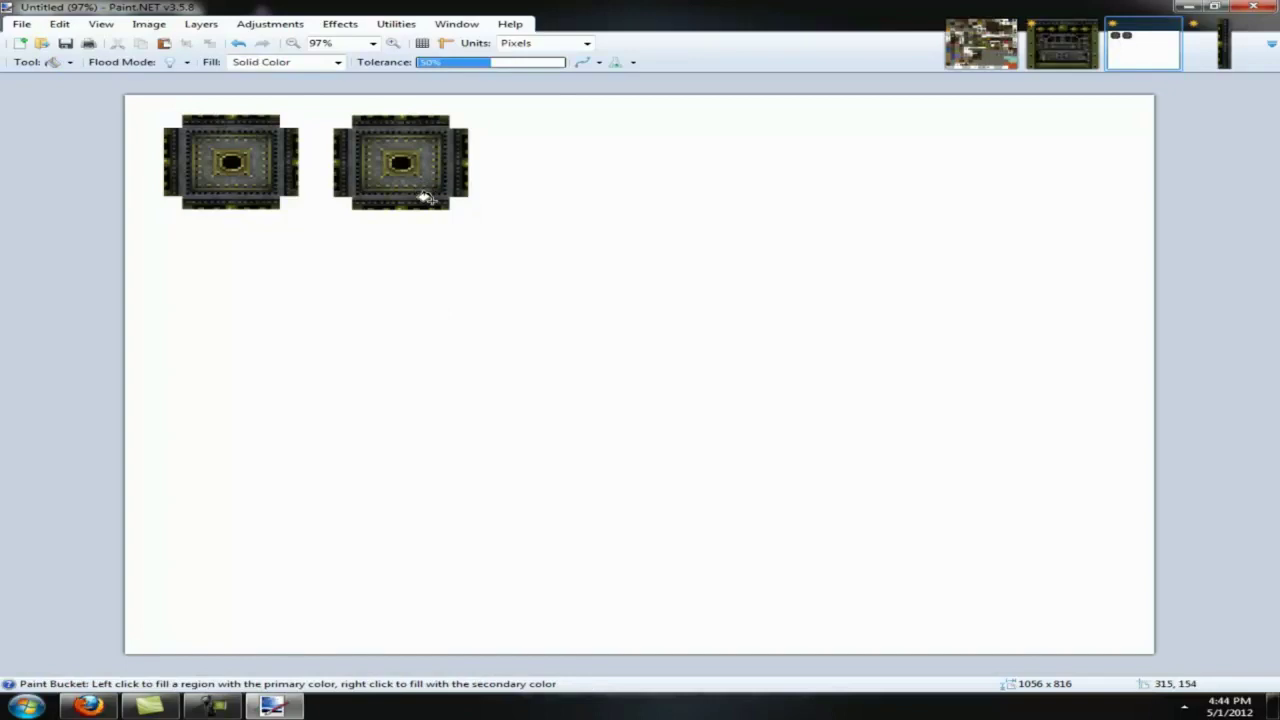
scroll(90, 110, up, 3)
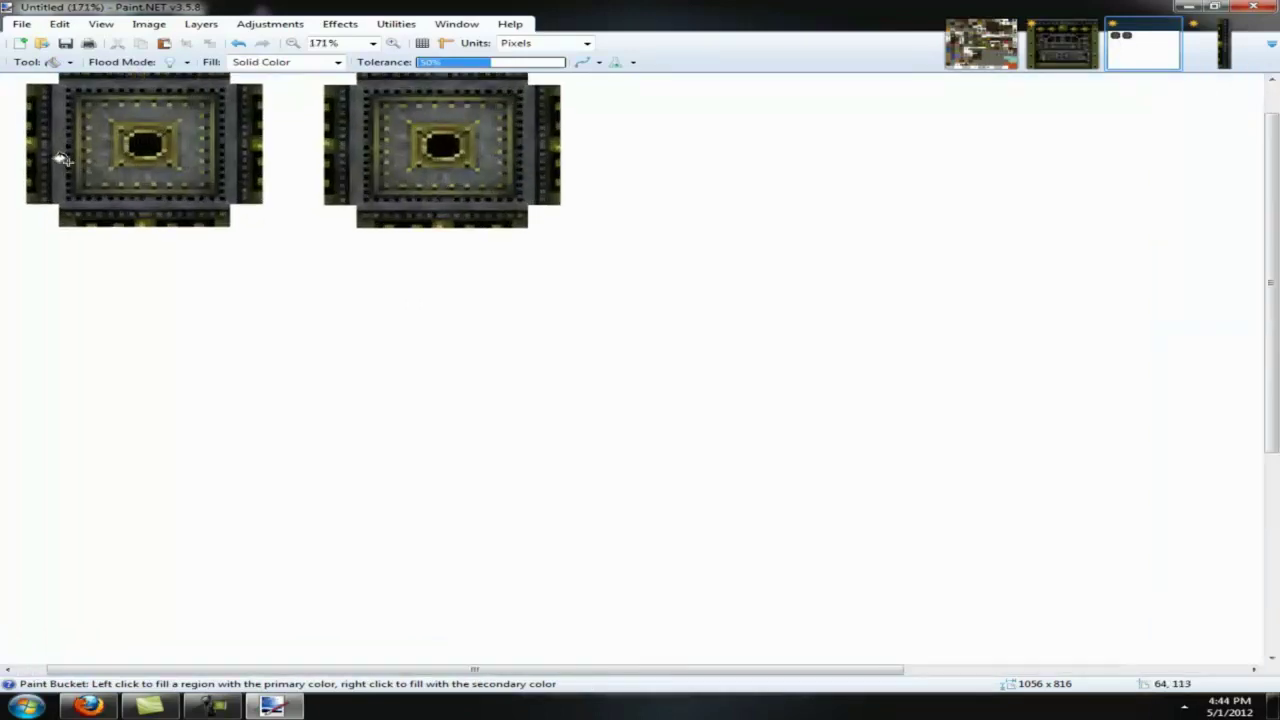
scroll(62, 160, up, 3)
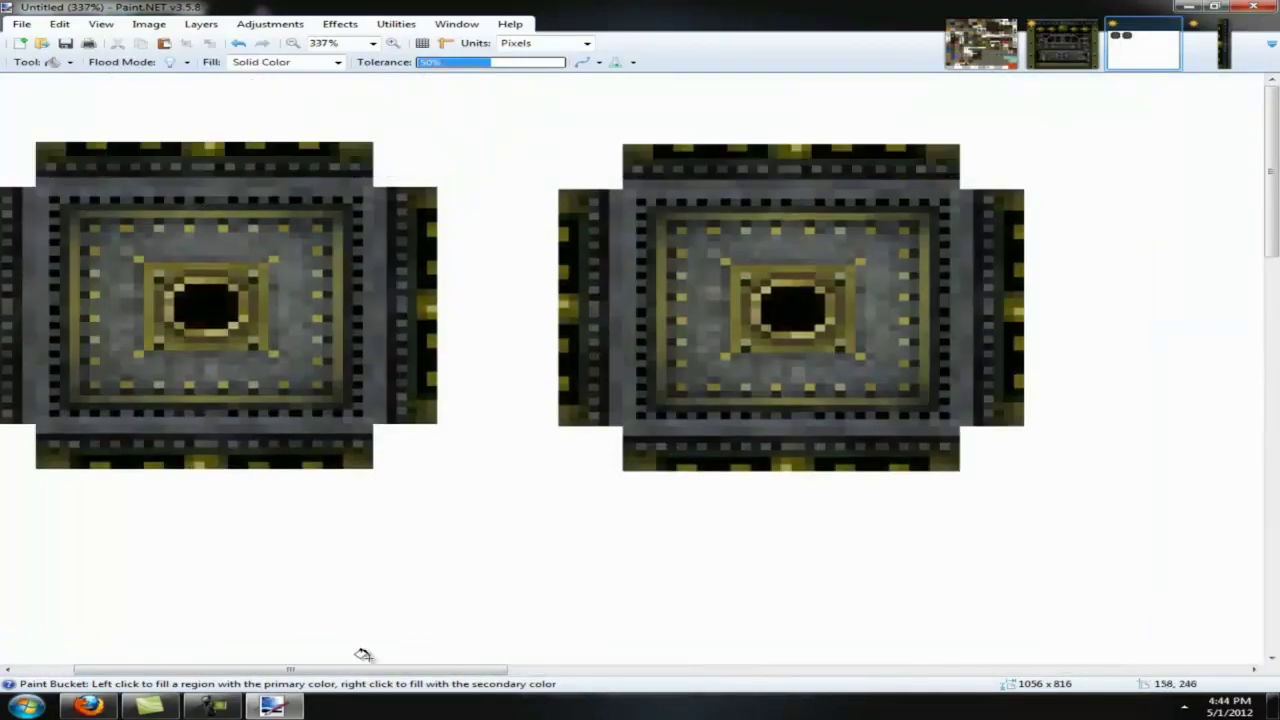
scroll(320, 665, left, 3)
scroll(480, 566, down, 2)
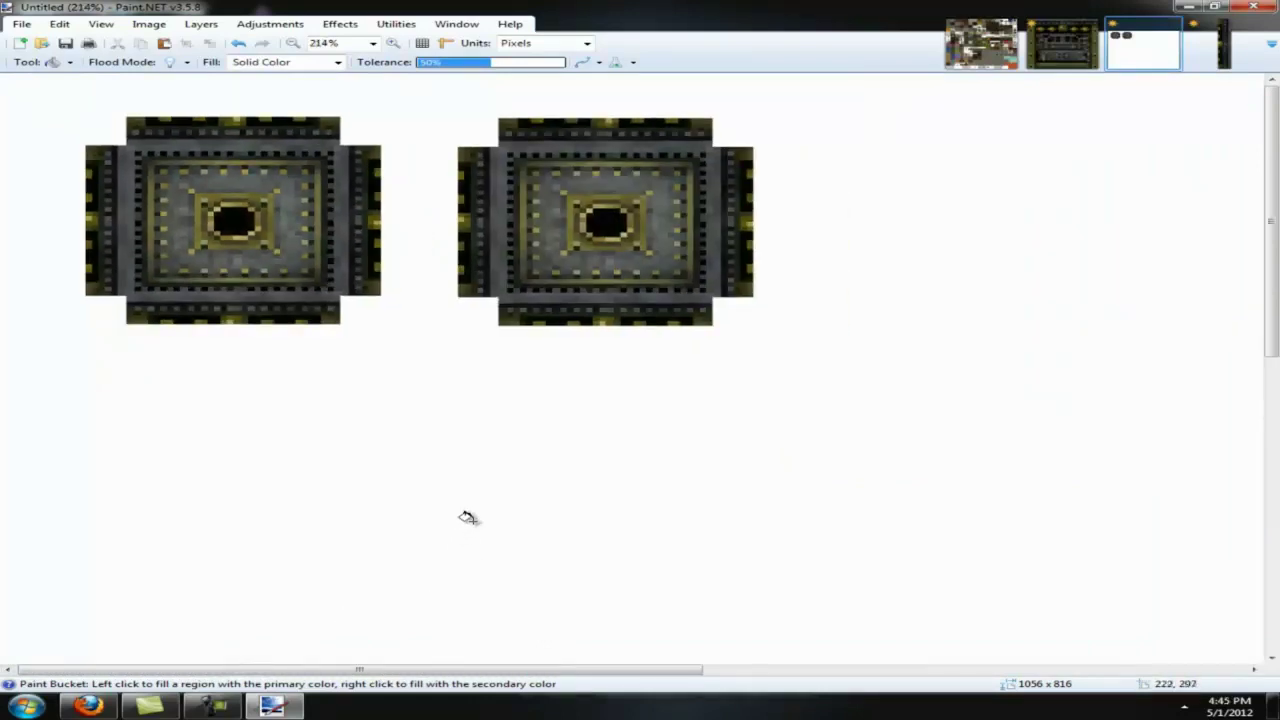
scroll(567, 484, down, 1)
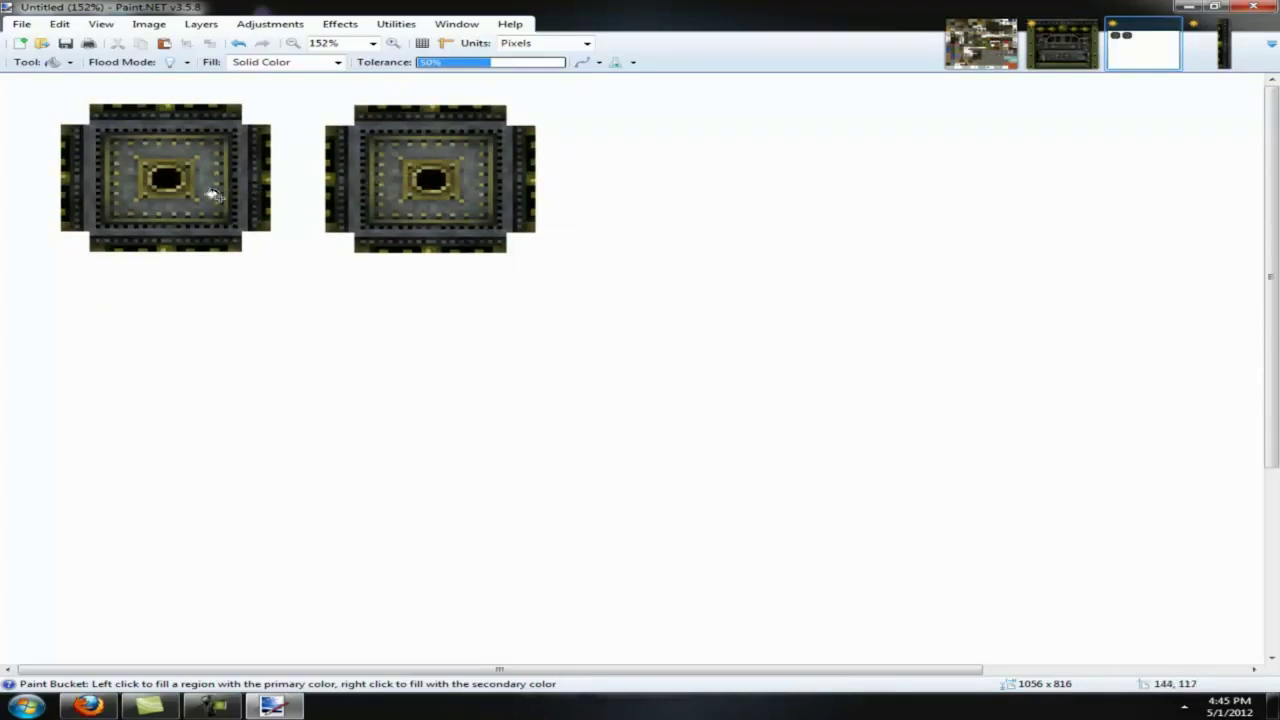
Step: Undo the tile image back to 32×32, then resize it to 99×98 with Nearest Neighbor
click(1070, 40)
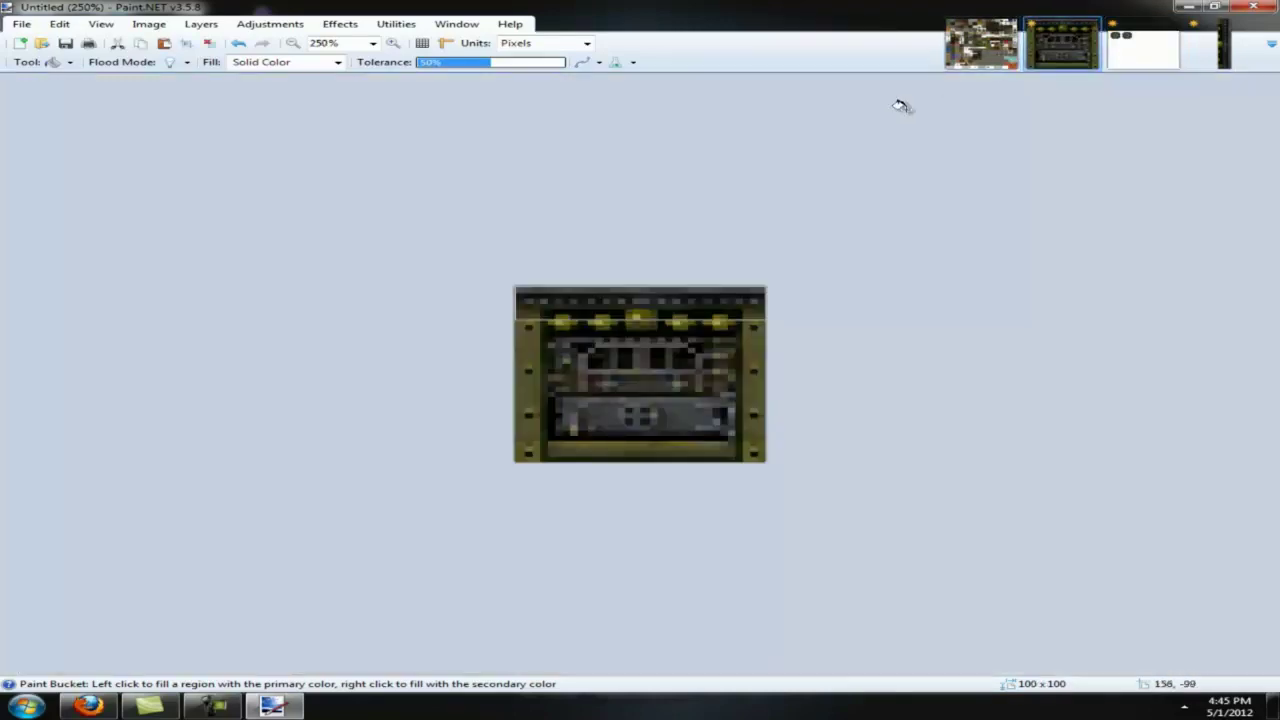
key(ctrl+z)
key(ctrl+z)
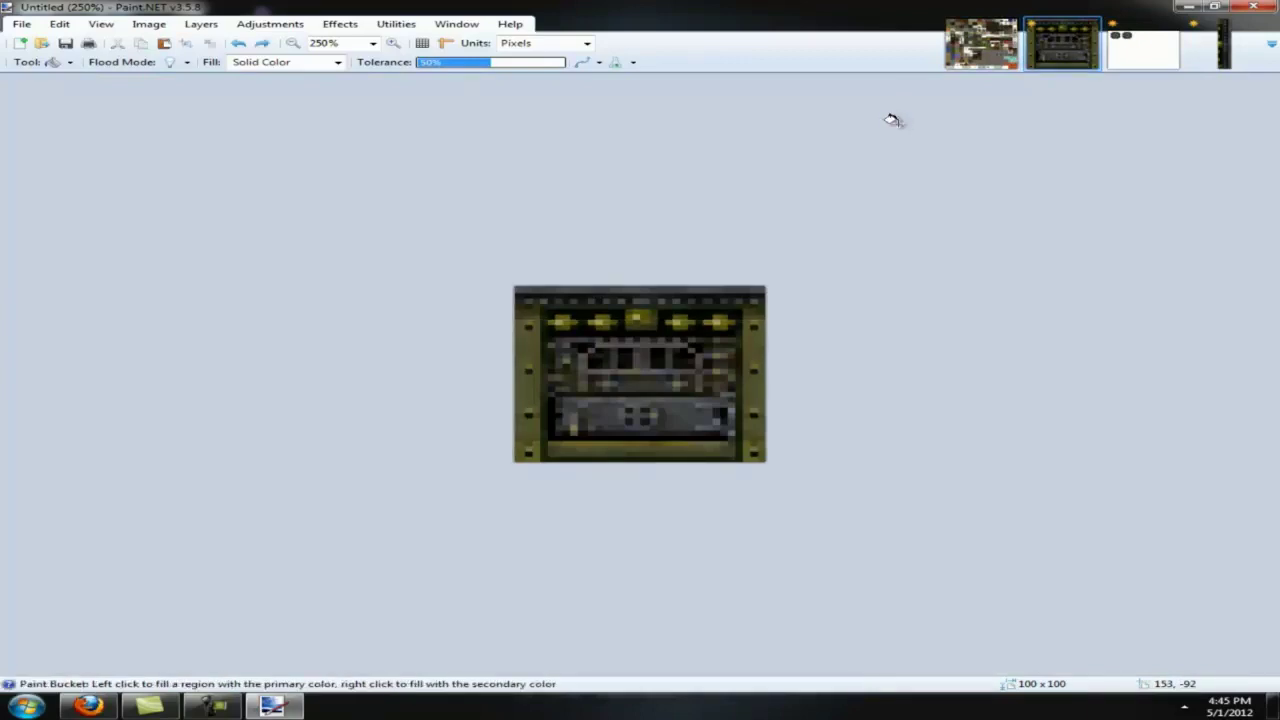
key(ctrl+z)
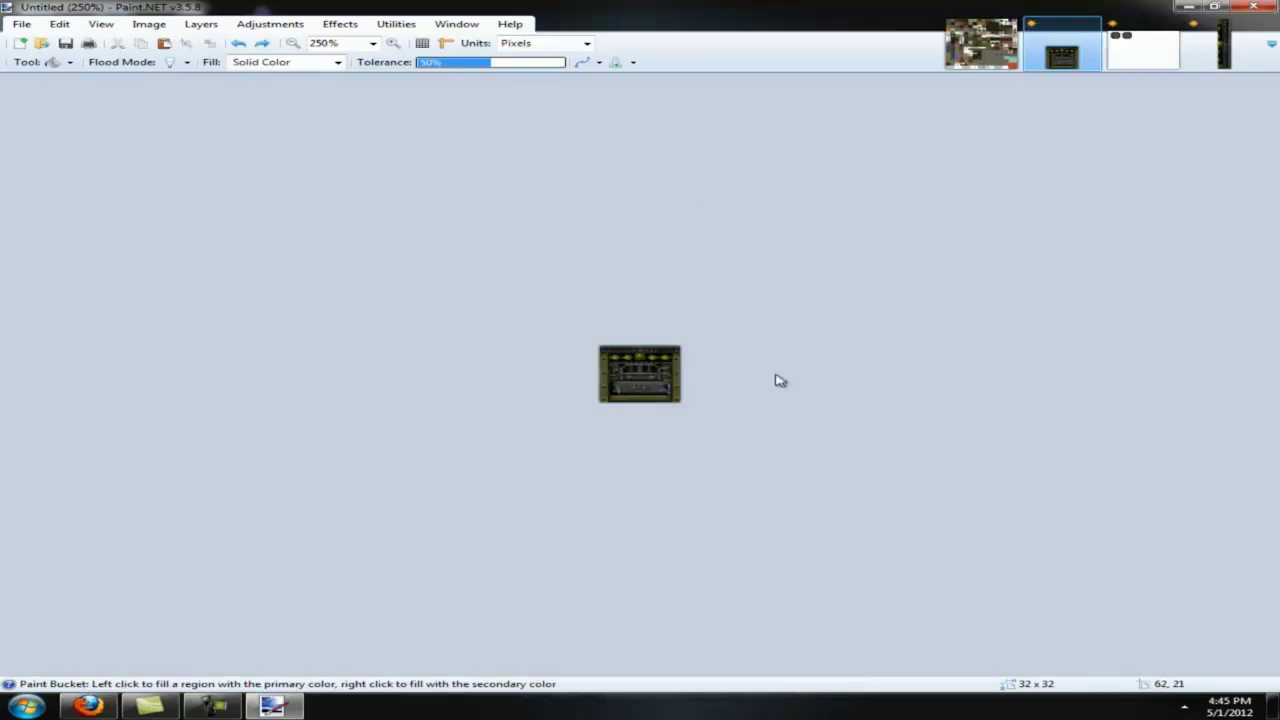
key(ctrl+r)
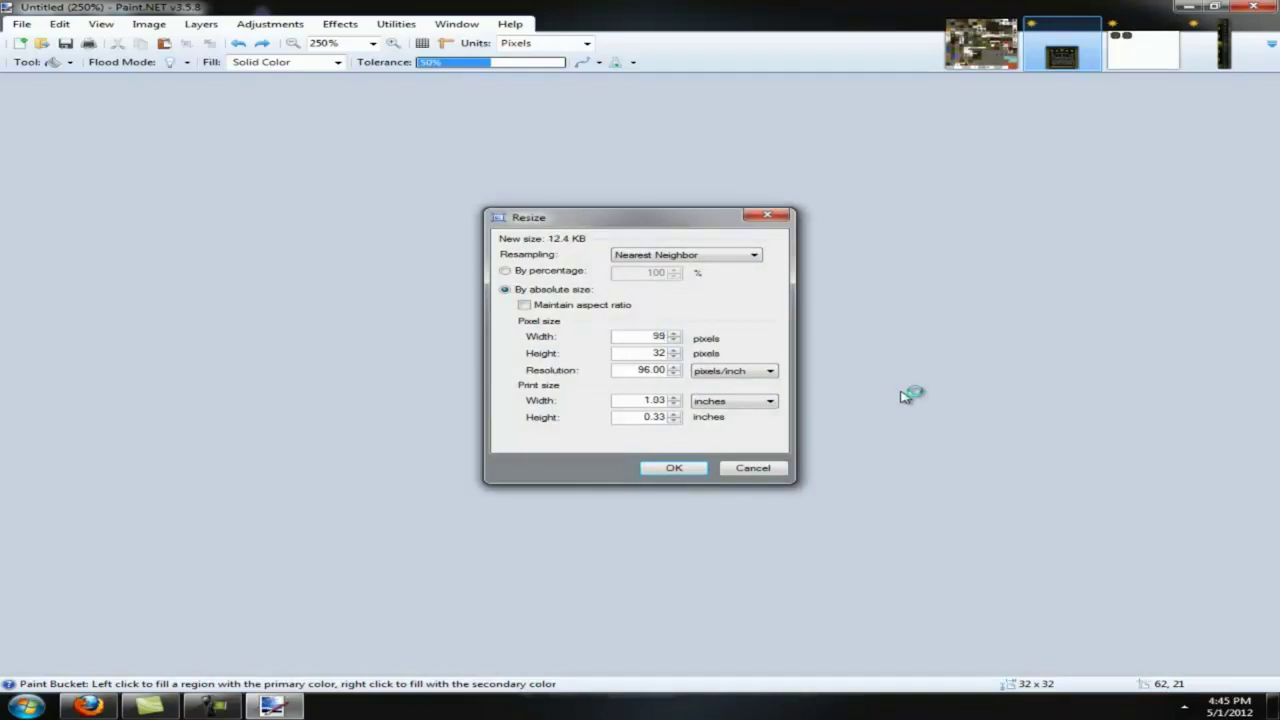
text(98)
key(Return)
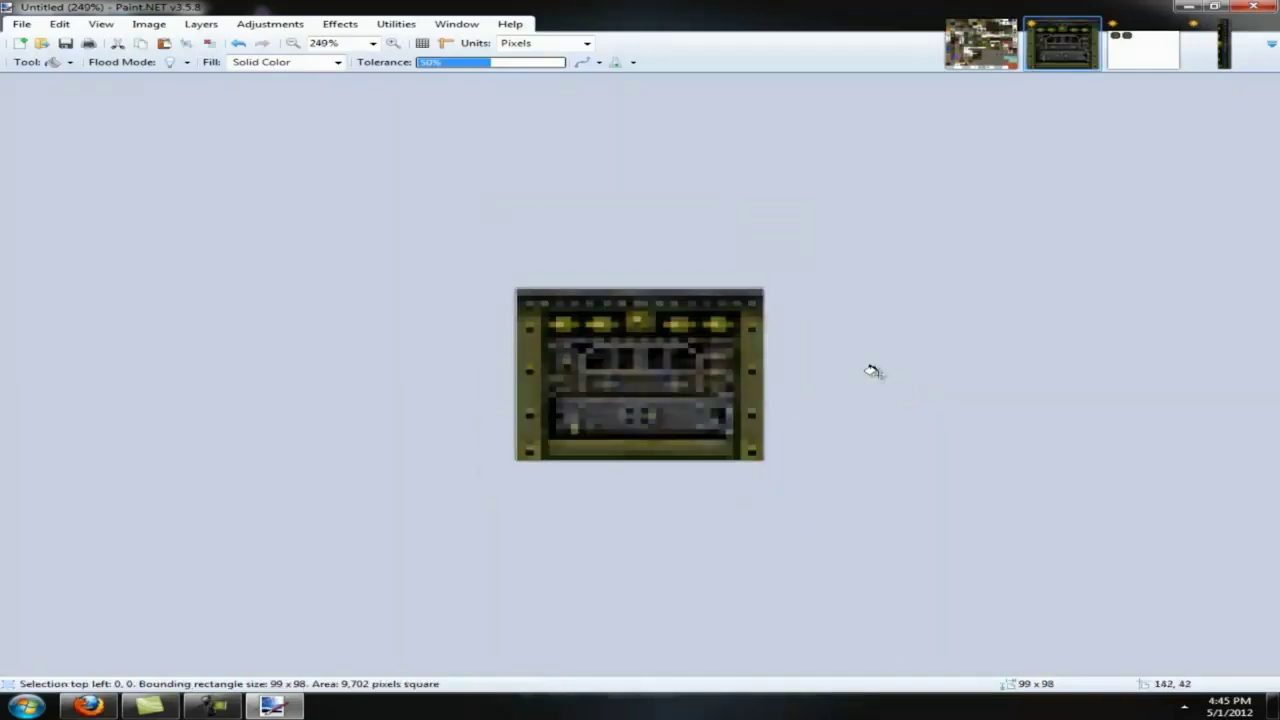
Step: Lay four 99×98 machine tiles in a row below the crosses, then return to terrain.png
click(1165, 56)
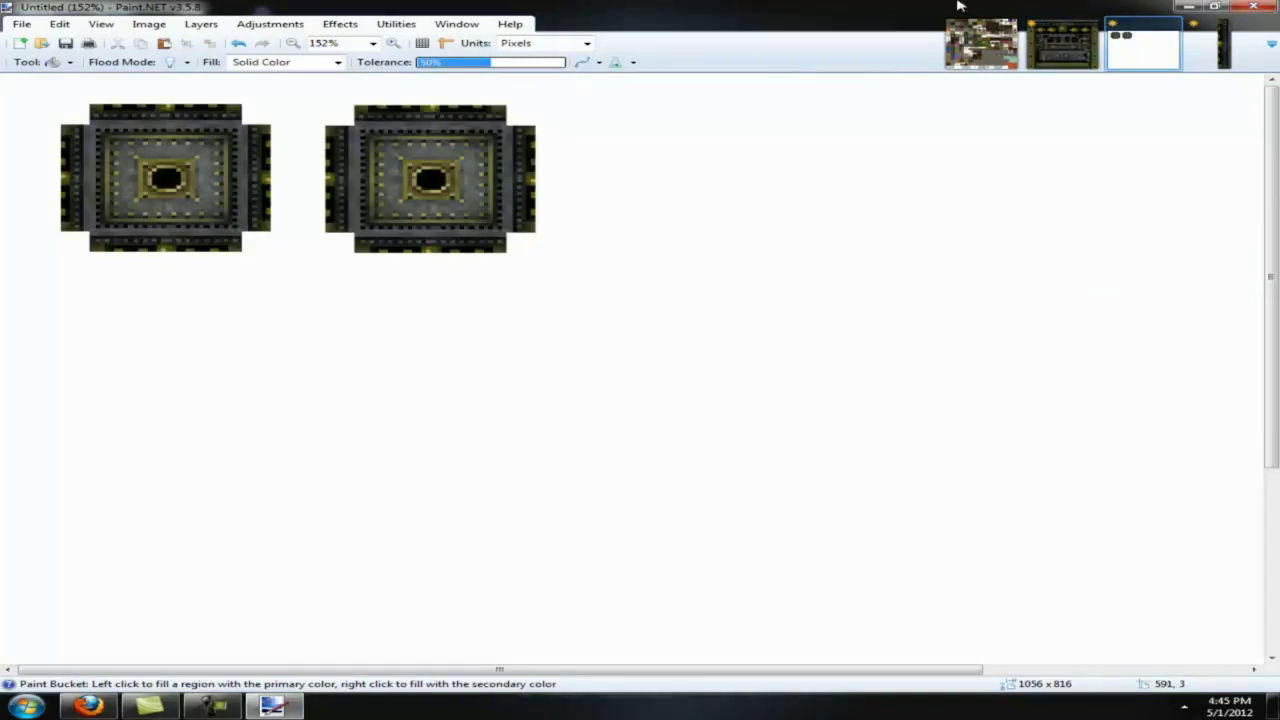
key(ctrl+v)
drag(92, 120, 115, 370)
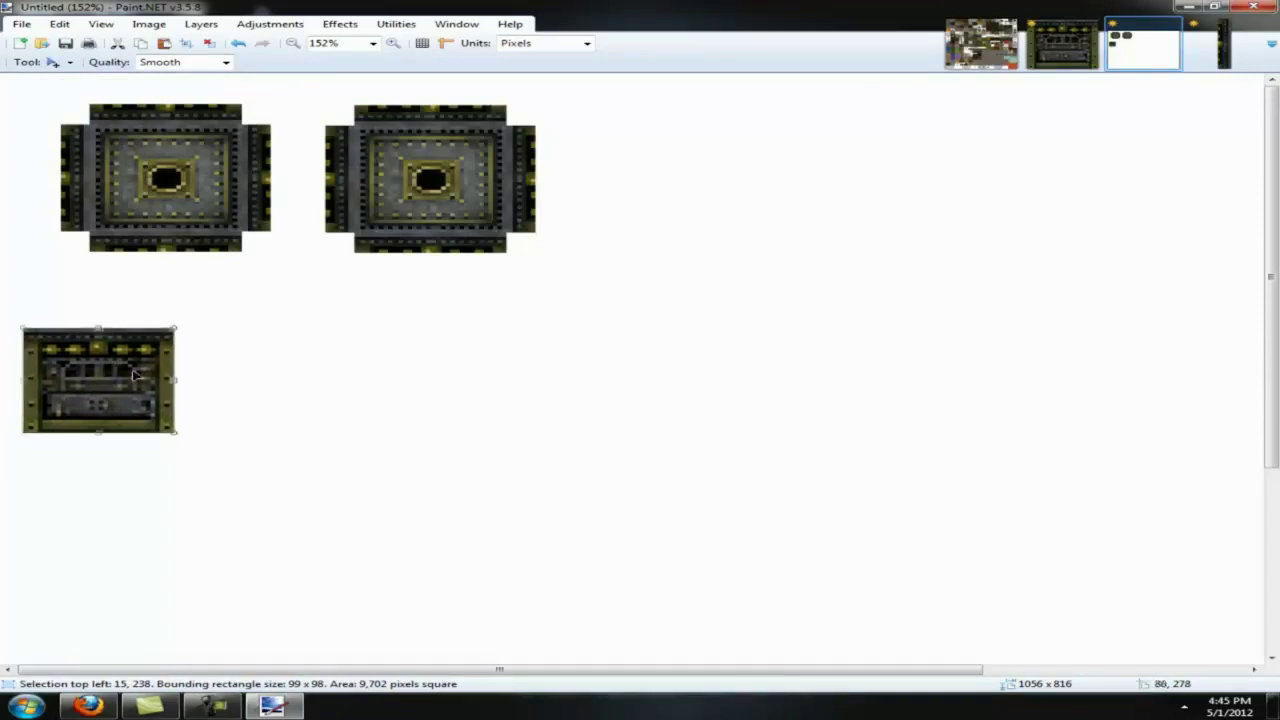
key(ctrl+v)
drag(84, 105, 369, 363)
key(ctrl+v)
drag(128, 136, 668, 387)
key(ctrl+v)
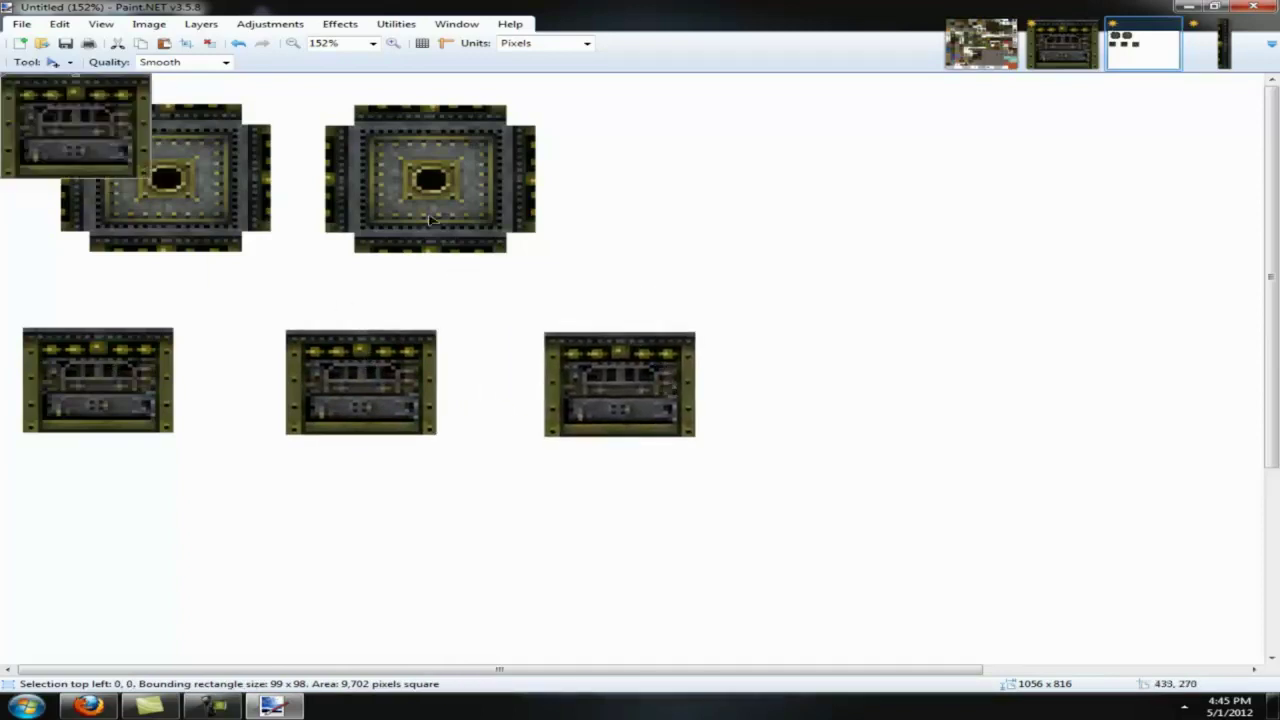
drag(38, 124, 837, 386)
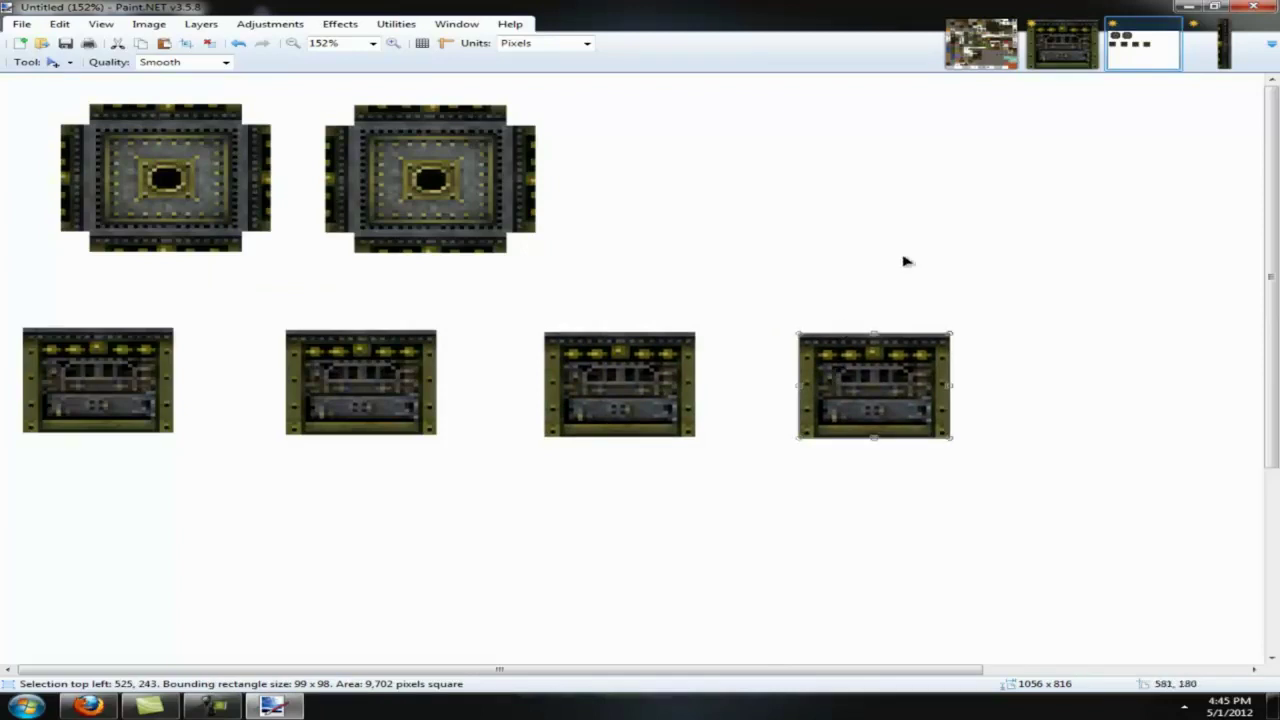
click(1062, 42)
click(981, 42)
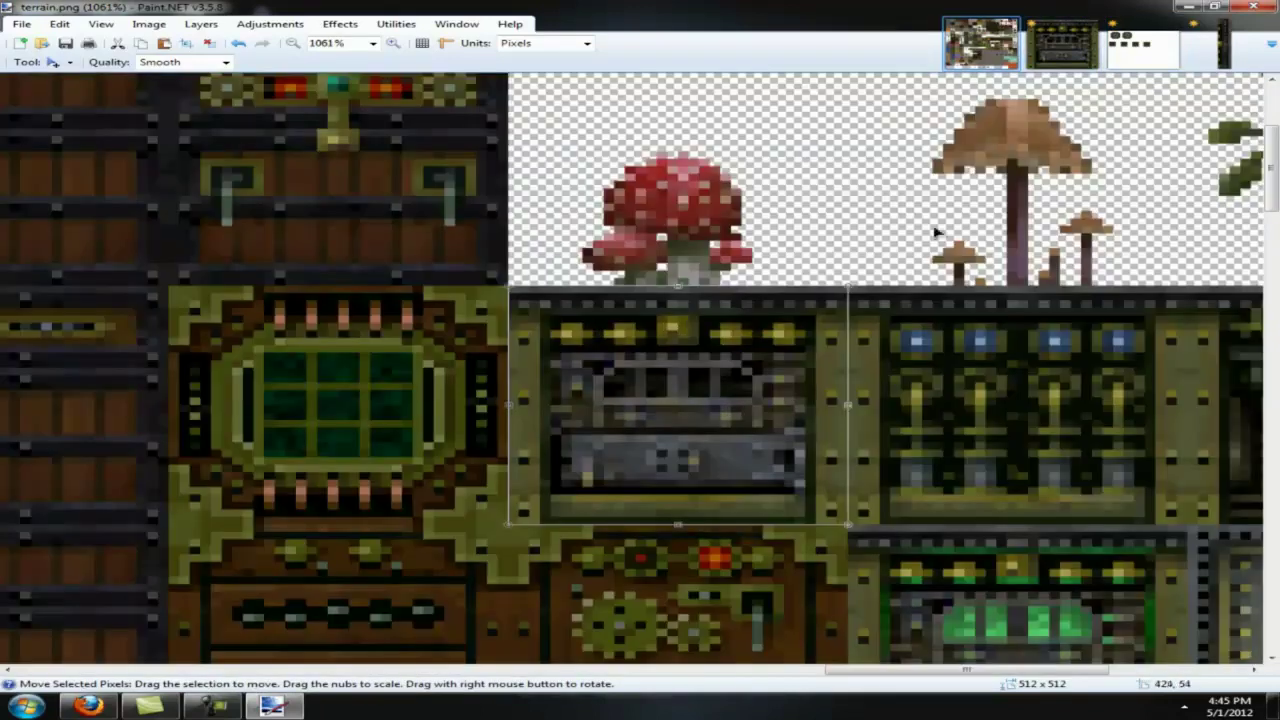
Step: Zoom out on terrain.png and go back to the enlarged 99 x 98 machine tile image
scroll(853, 468, down, 3)
scroll(855, 462, down, 1)
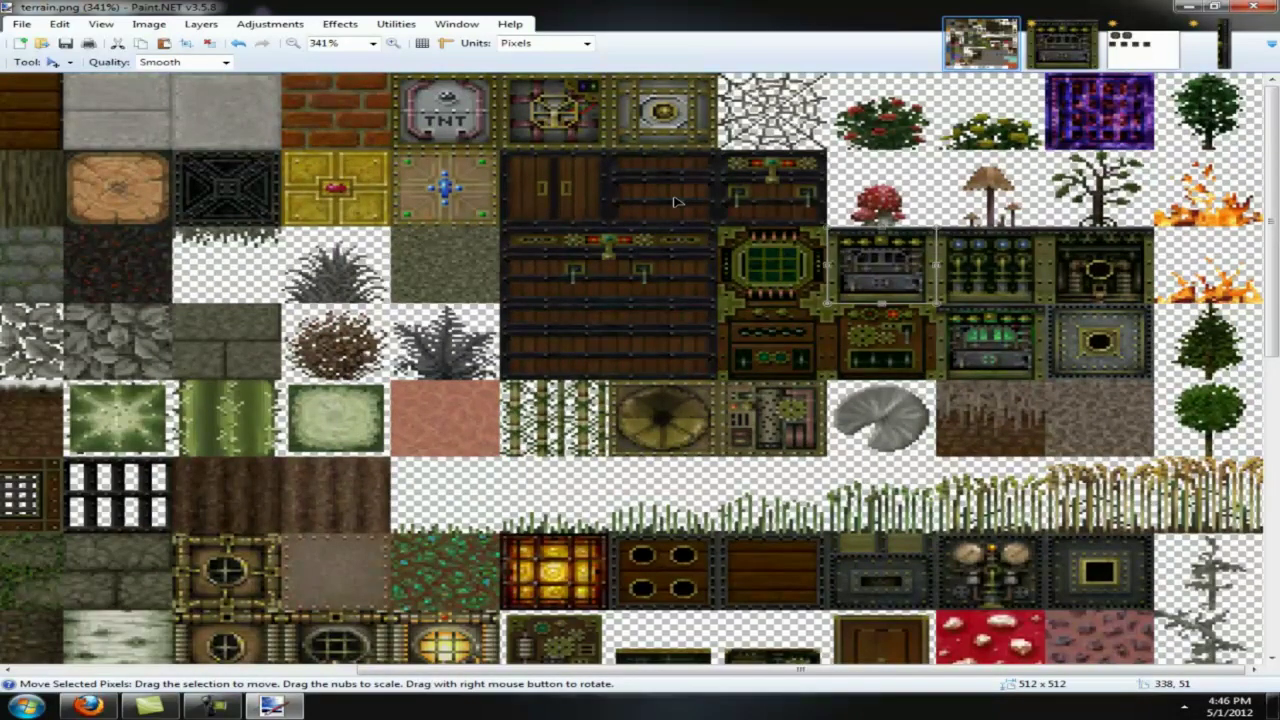
click(1090, 40)
Step: Select the 20 x 98 left edge strip of the machine tile after first trying the right edge
key(s)
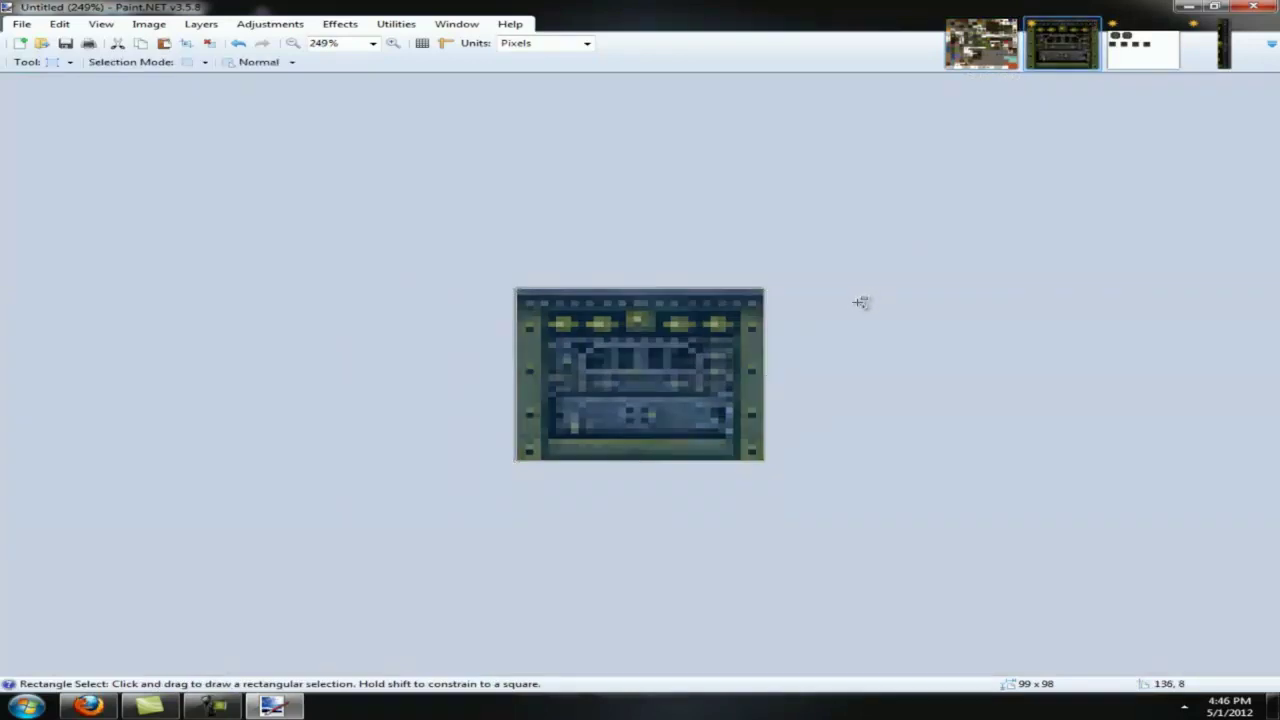
scroll(857, 300, up, 3)
key(s)
key(s)
key(s)
key(s)
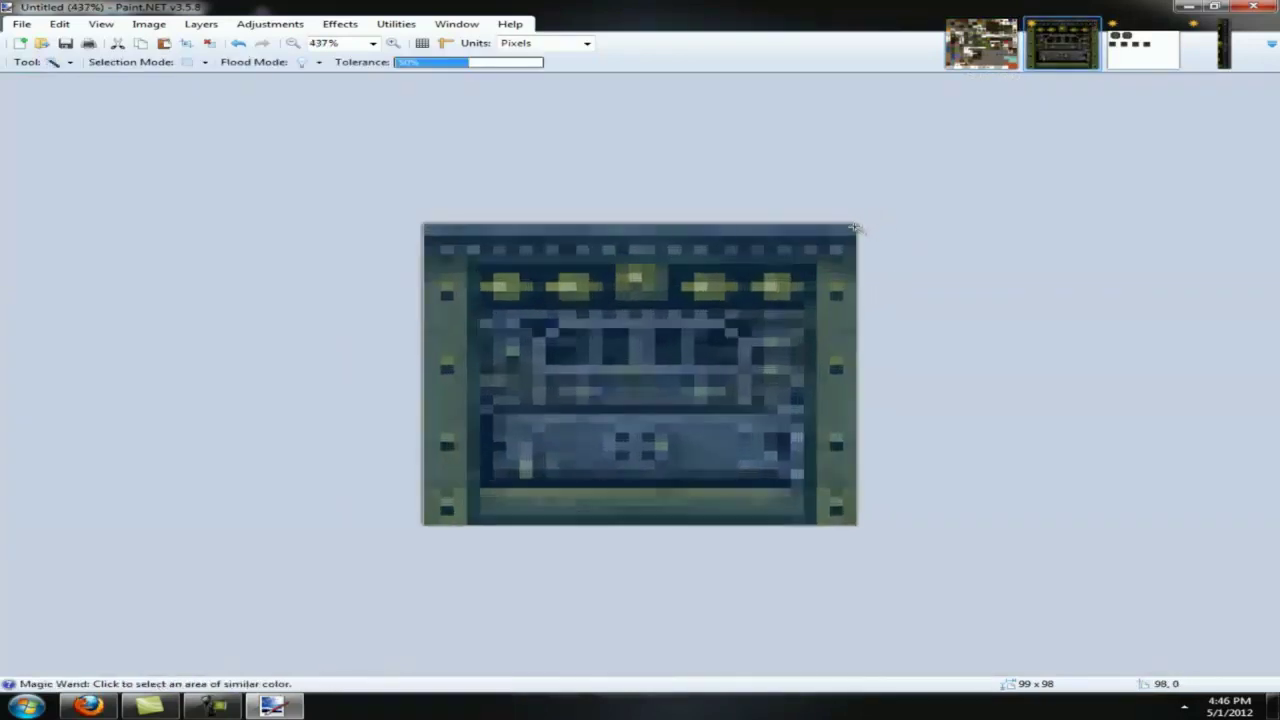
click(858, 225)
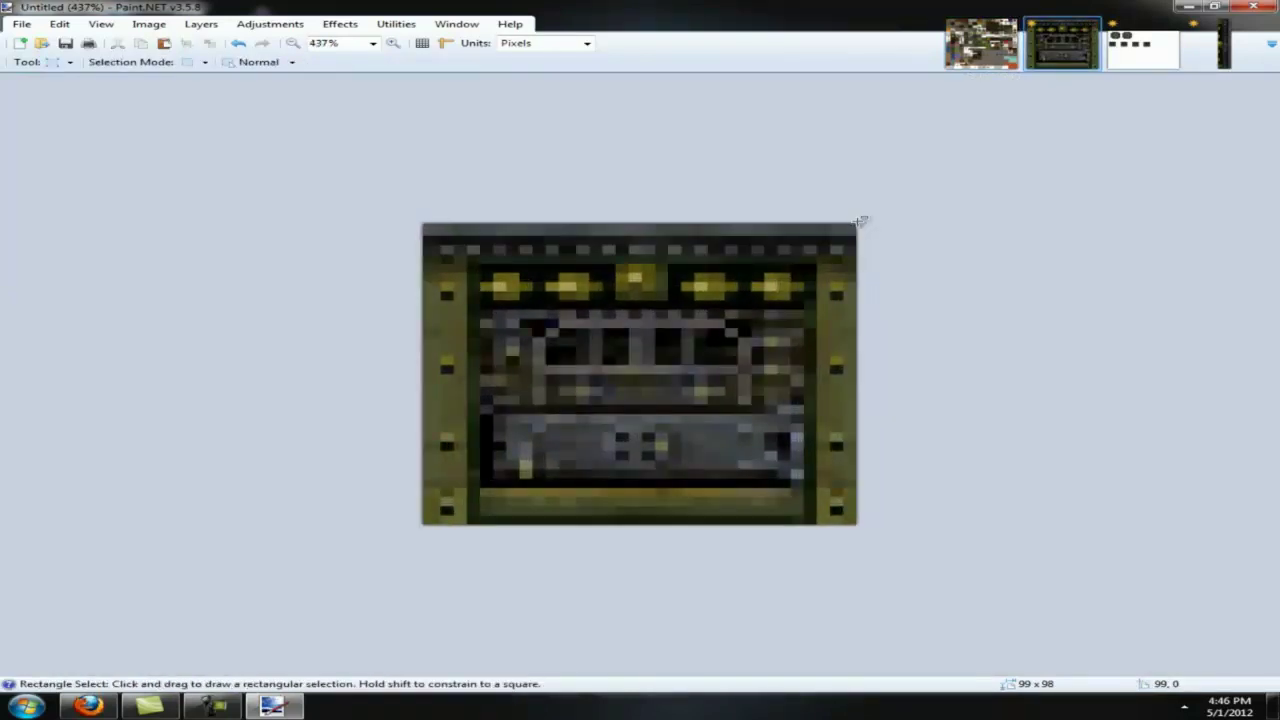
drag(856, 226, 770, 541)
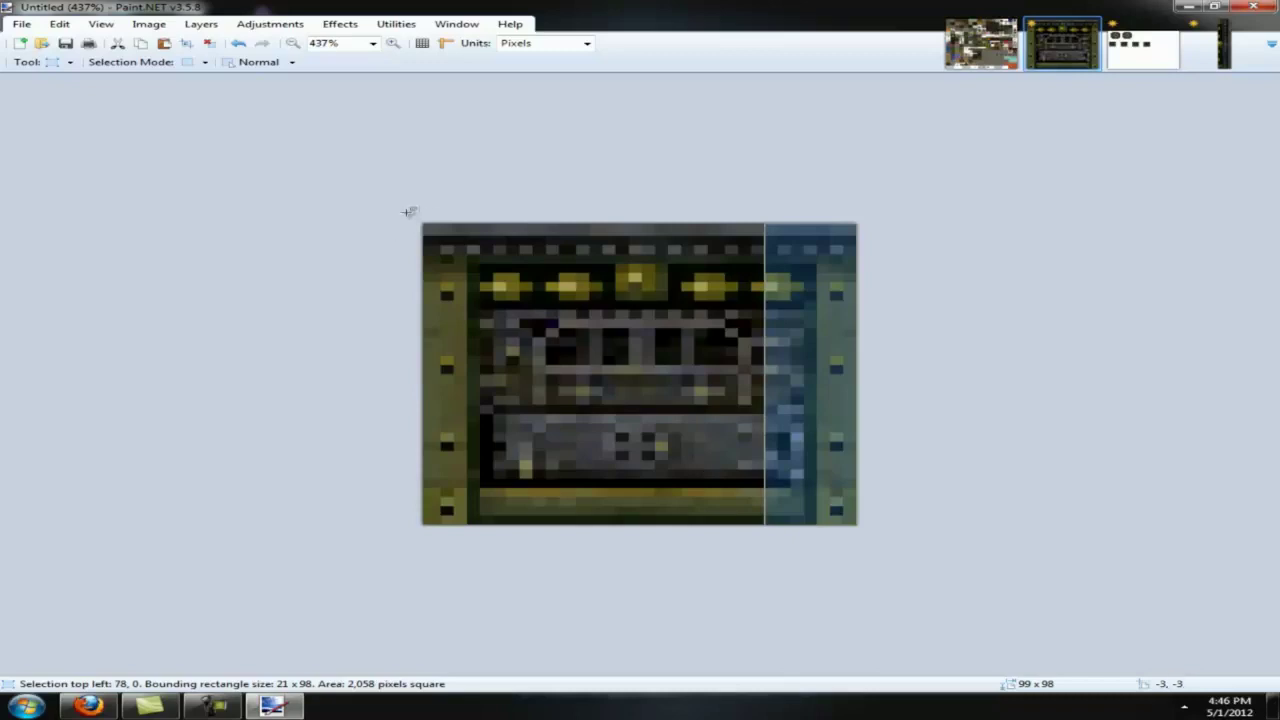
drag(428, 217, 512, 530)
Step: Paste the edge strip onto the page and place copies beside the first machine tiles
click(1143, 43)
scroll(362, 298, up, 5)
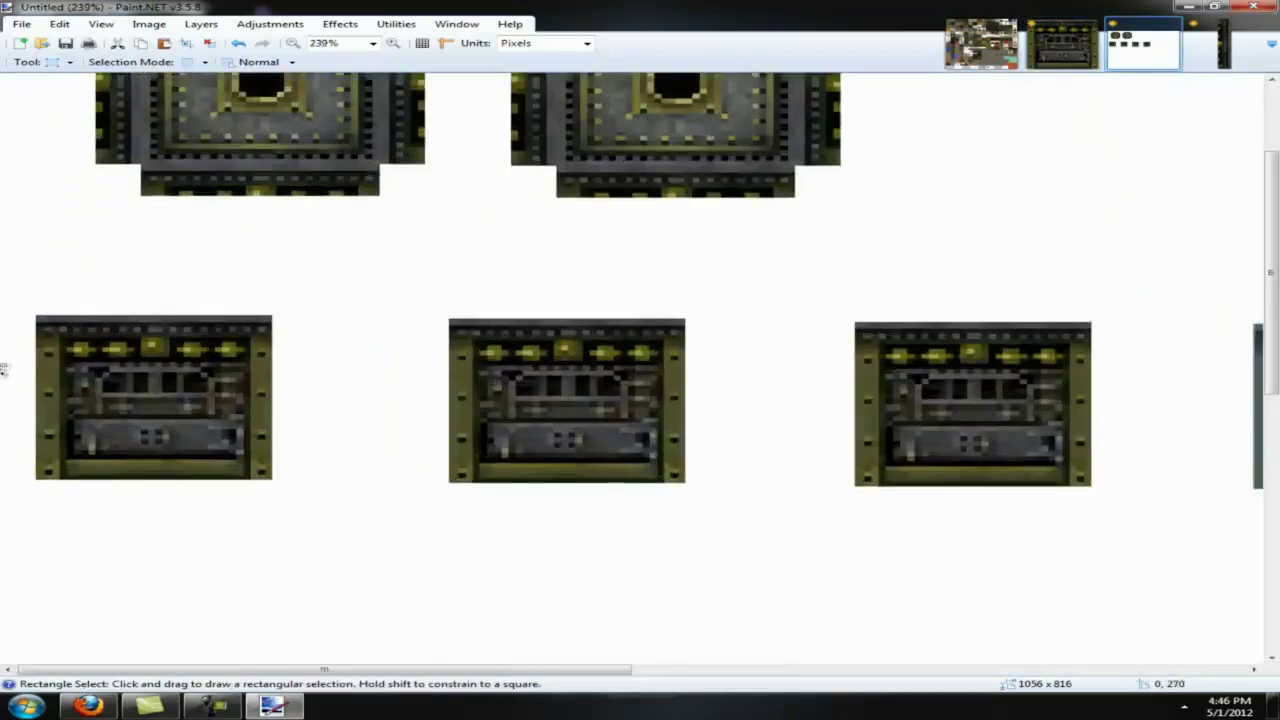
key(m)
drag(362, 298, 448, 308)
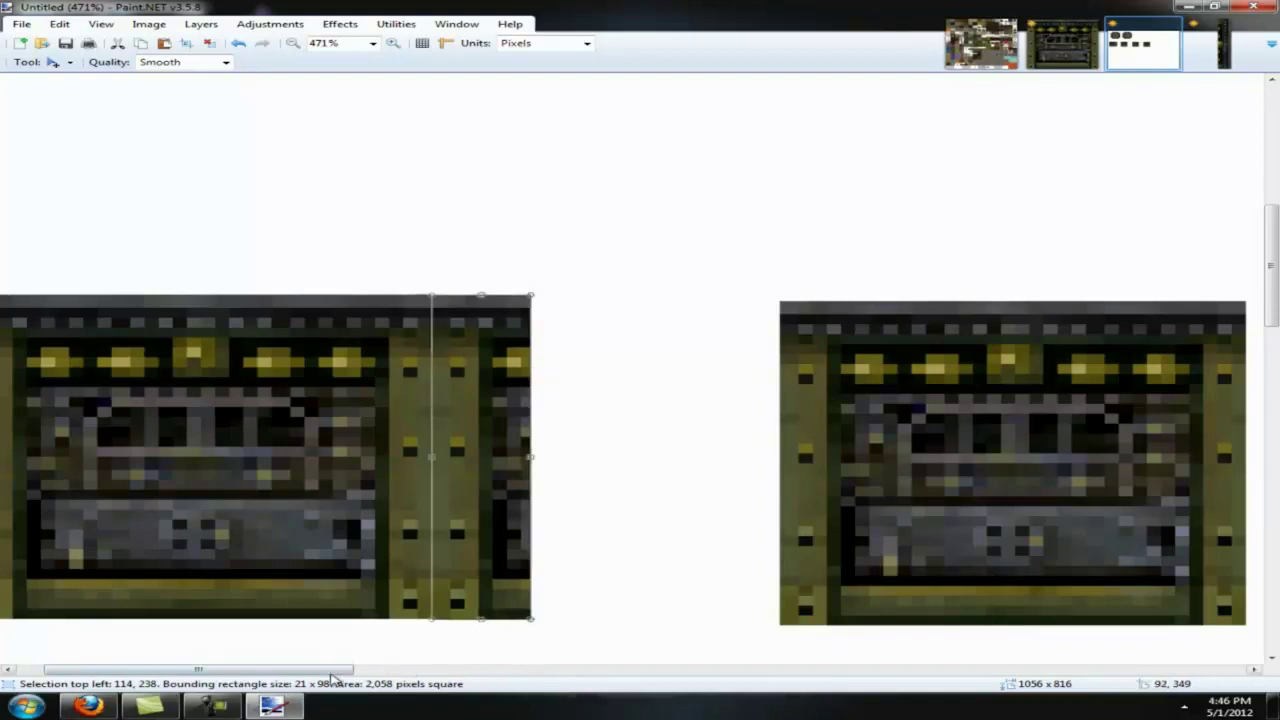
drag(332, 670, 524, 670)
key(ctrl+v)
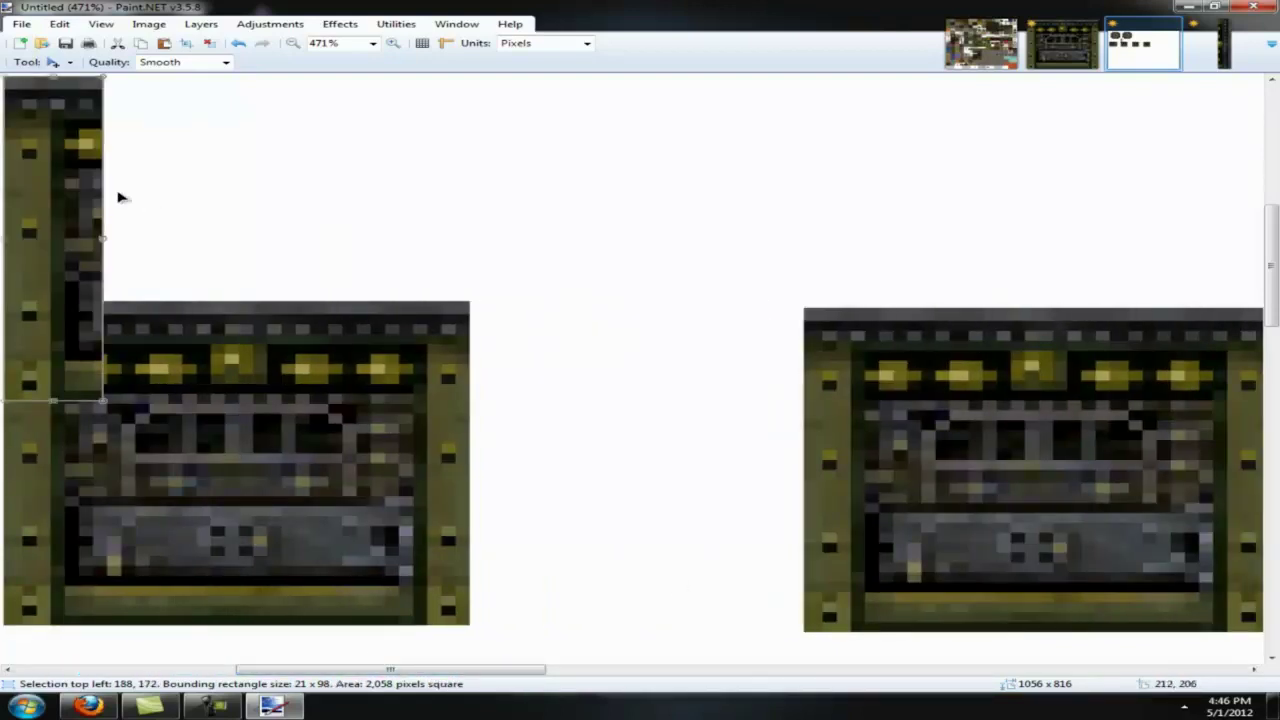
drag(120, 196, 534, 414)
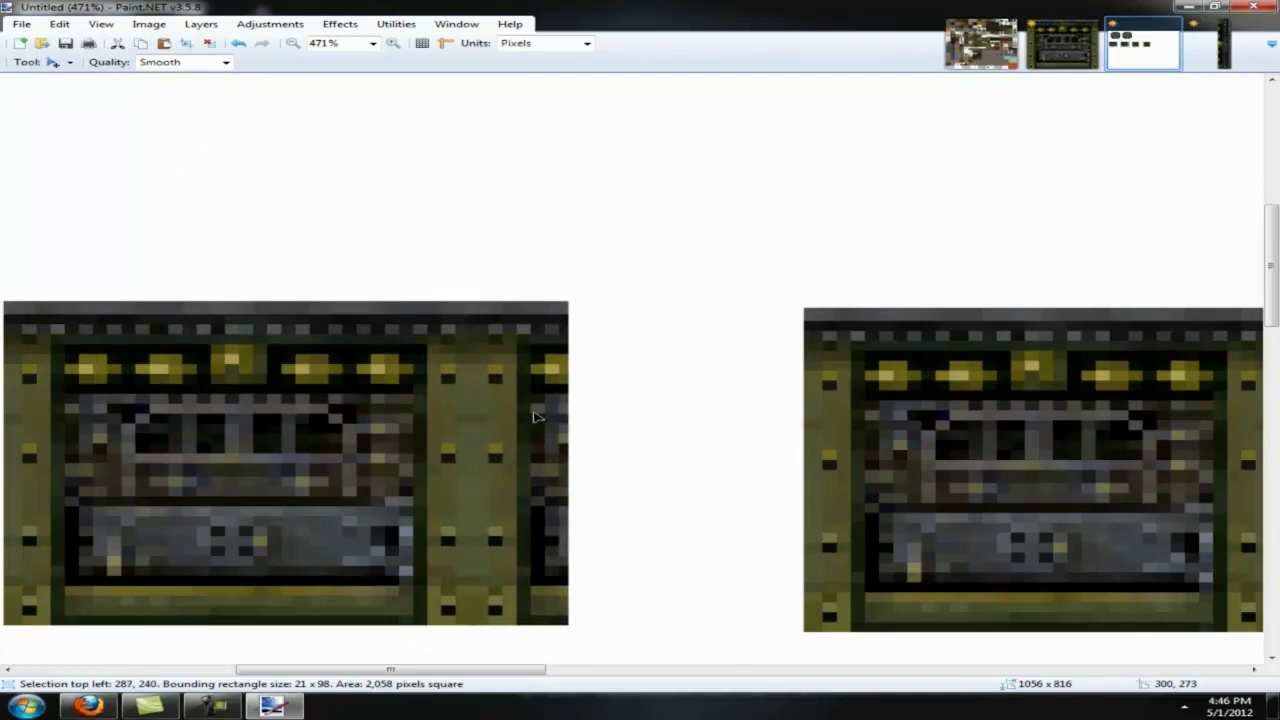
drag(437, 670, 641, 678)
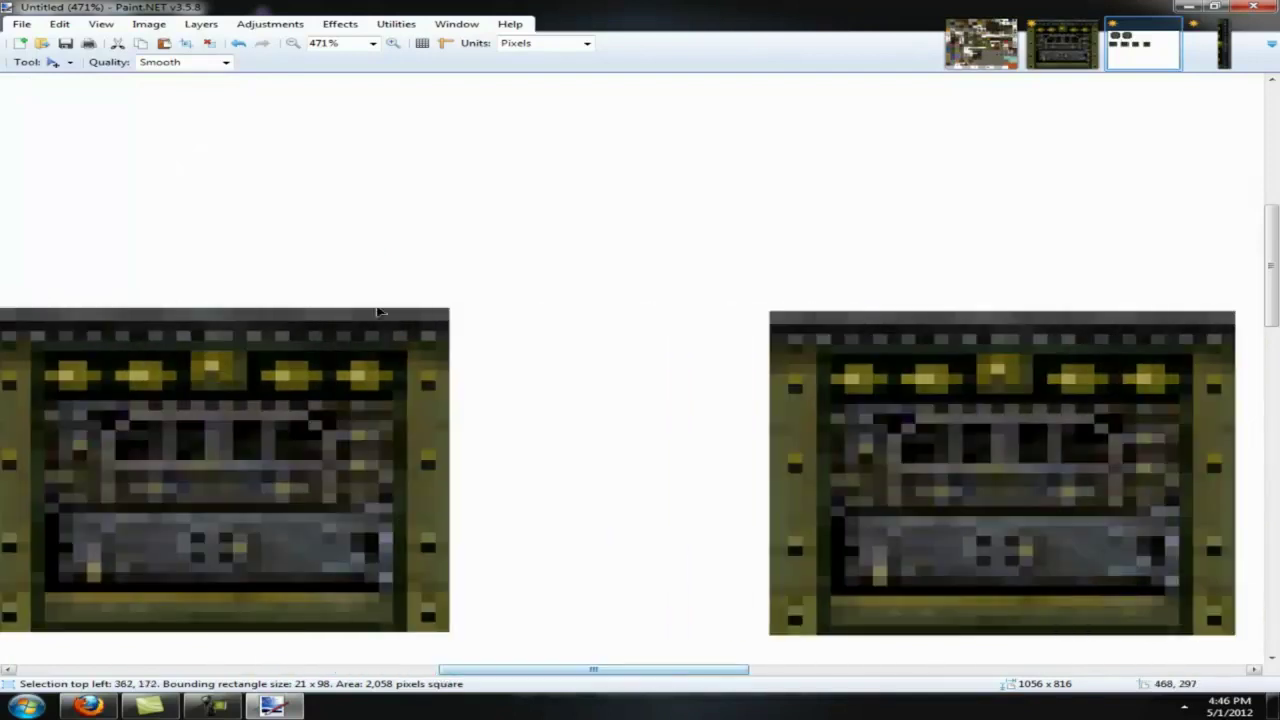
Step: Paste two more strip copies, placing the last against the fourth tile, then deselect
key(ctrl+v)
drag(70, 196, 518, 432)
drag(565, 670, 711, 668)
key(ctrl+v)
drag(174, 171, 669, 414)
drag(685, 667, 545, 667)
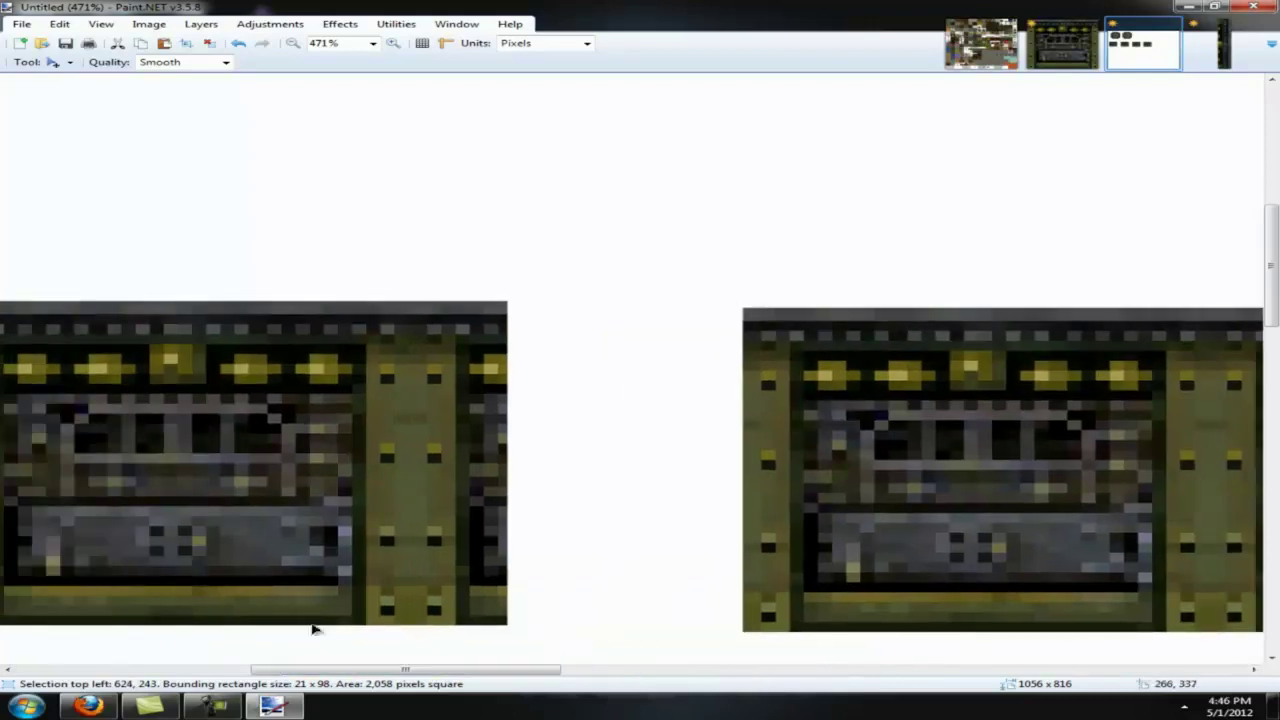
scroll(296, 502, down, 4)
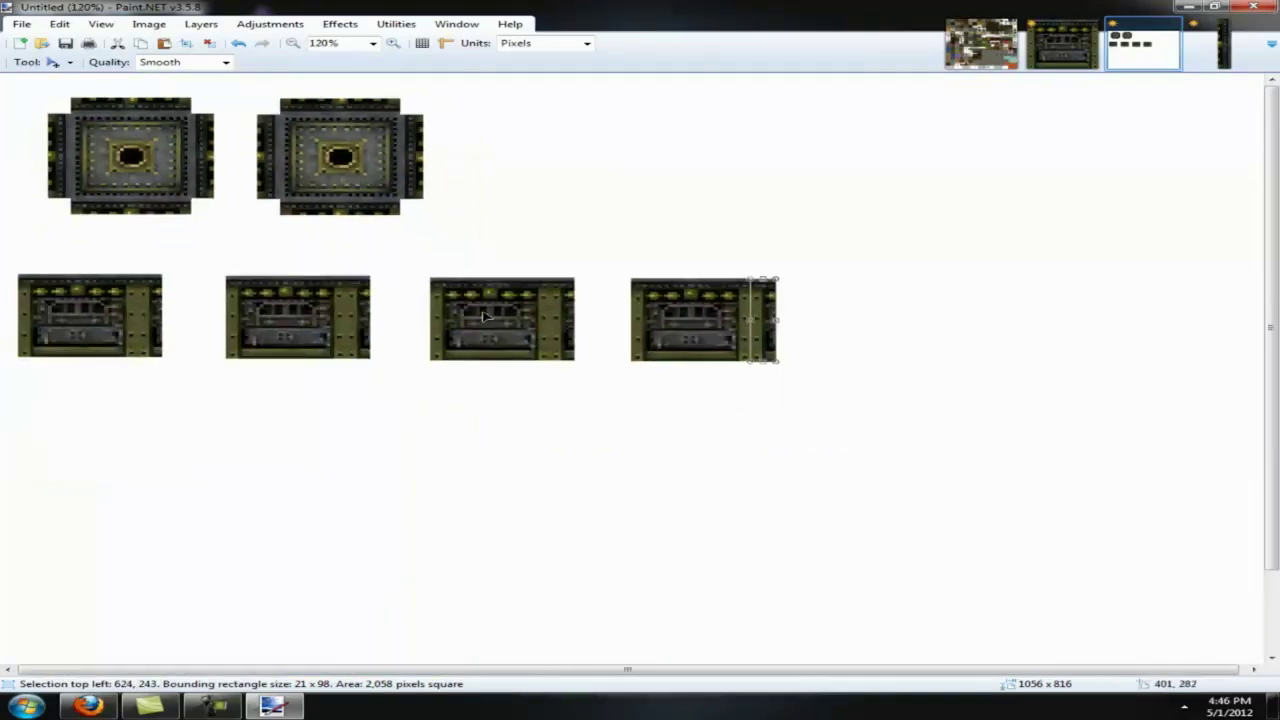
key(ctrl+d)
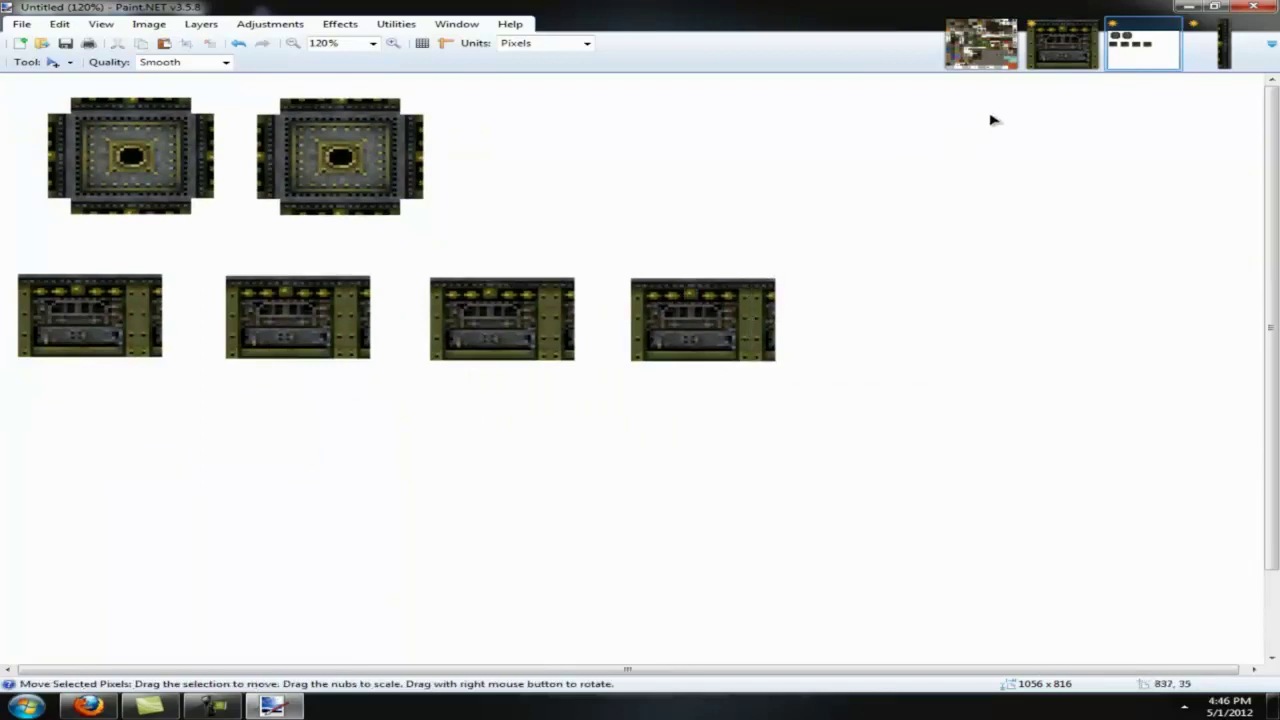
Step: On terrain.png, select the blue-light machine tile instead of the round-opening one
click(1088, 34)
click(1003, 35)
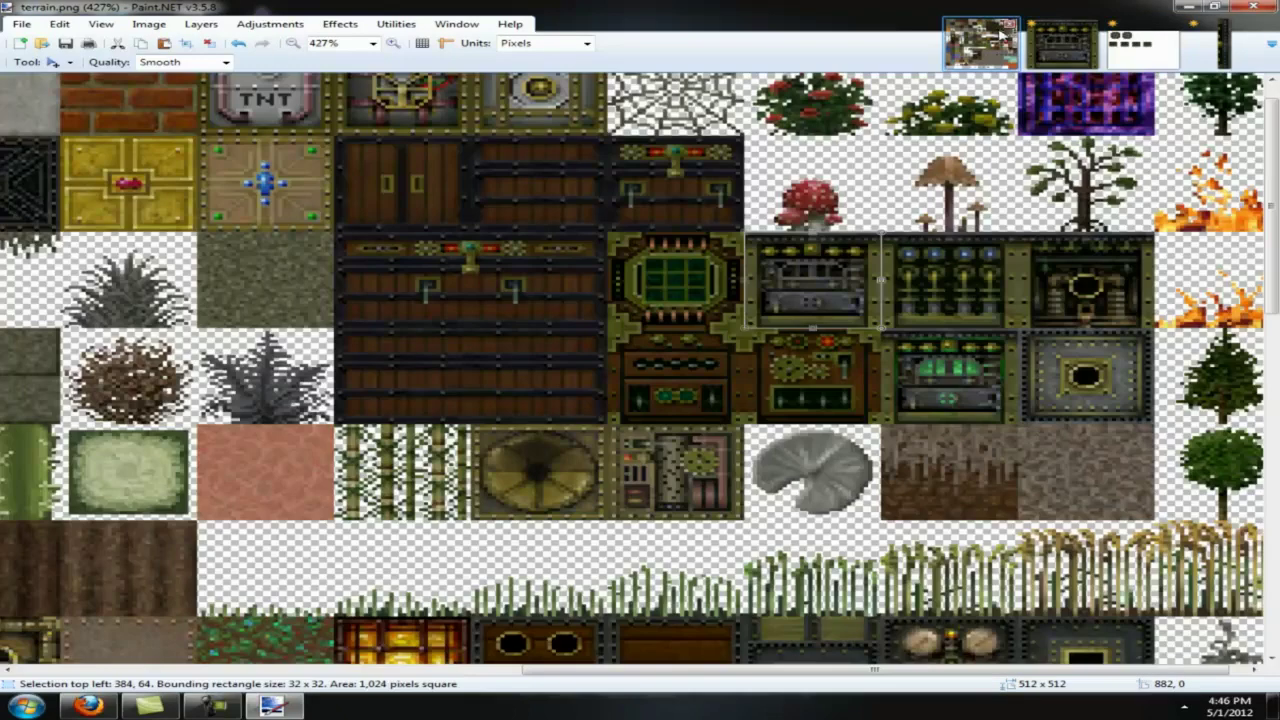
ctrl+scroll(1215, 285, up, 5)
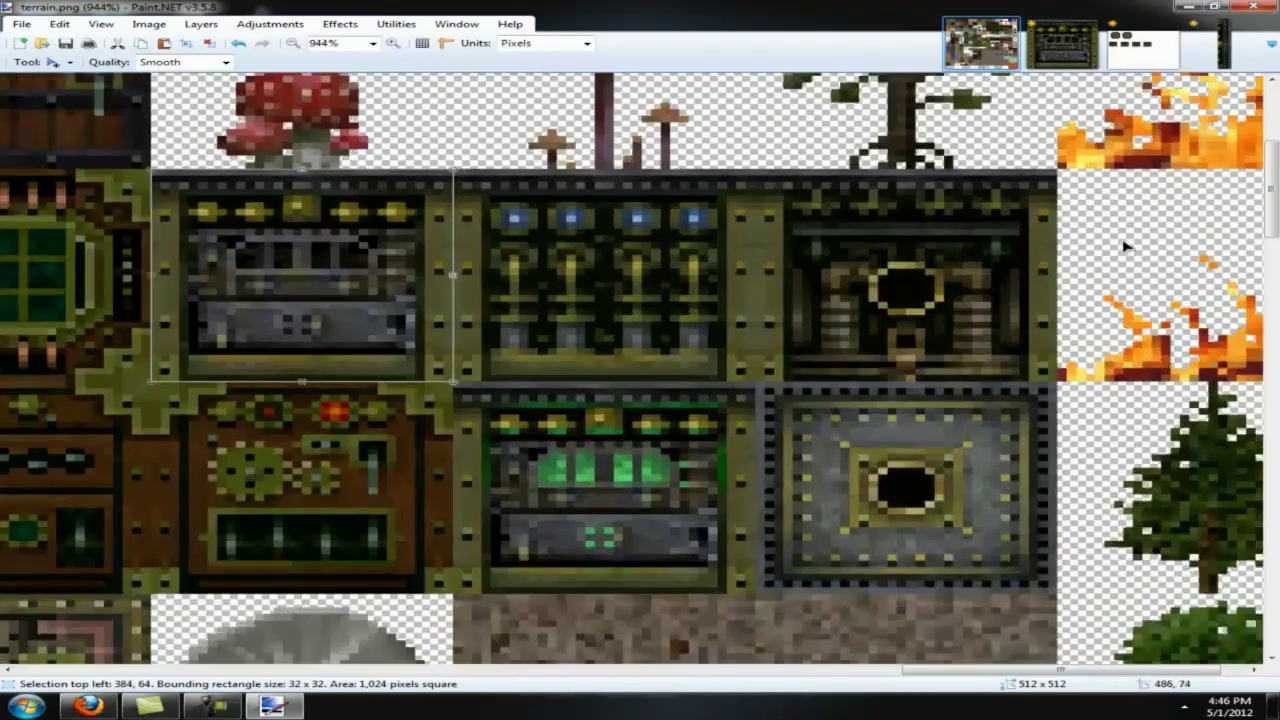
key(s)
drag(1040, 140, 620, 434)
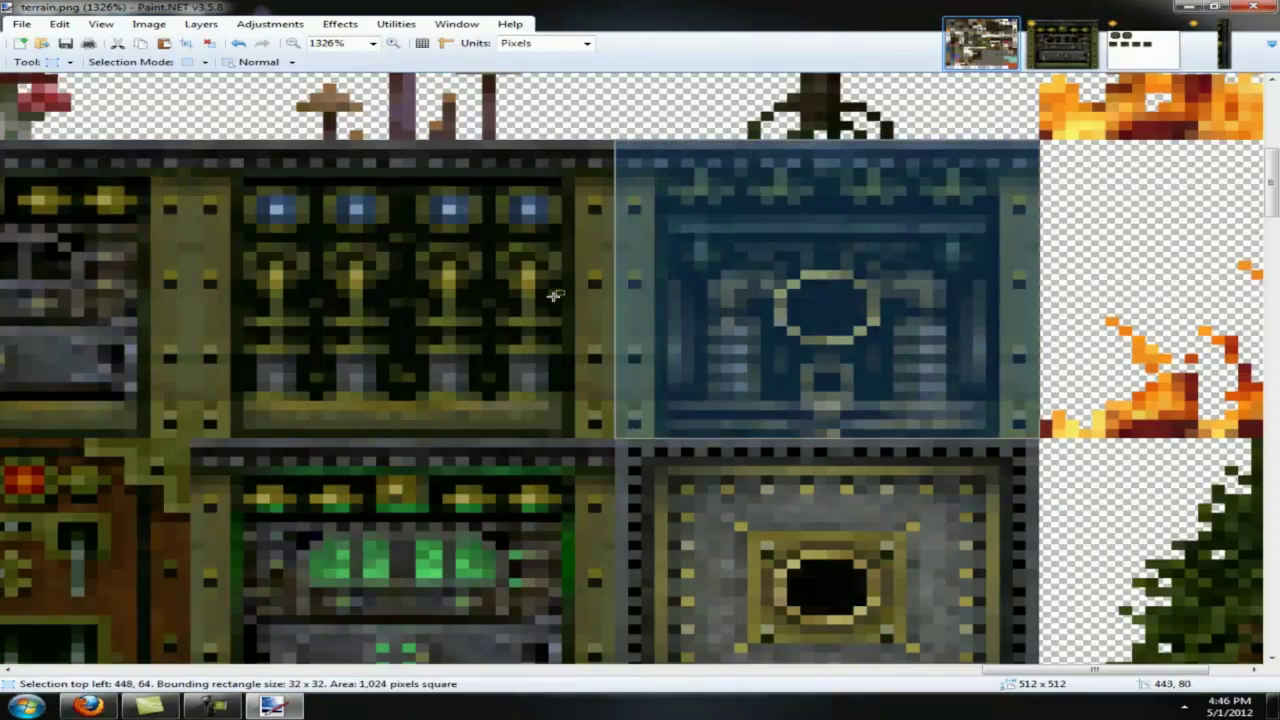
drag(197, 433, 588, 155)
scroll(495, 330, down, 2)
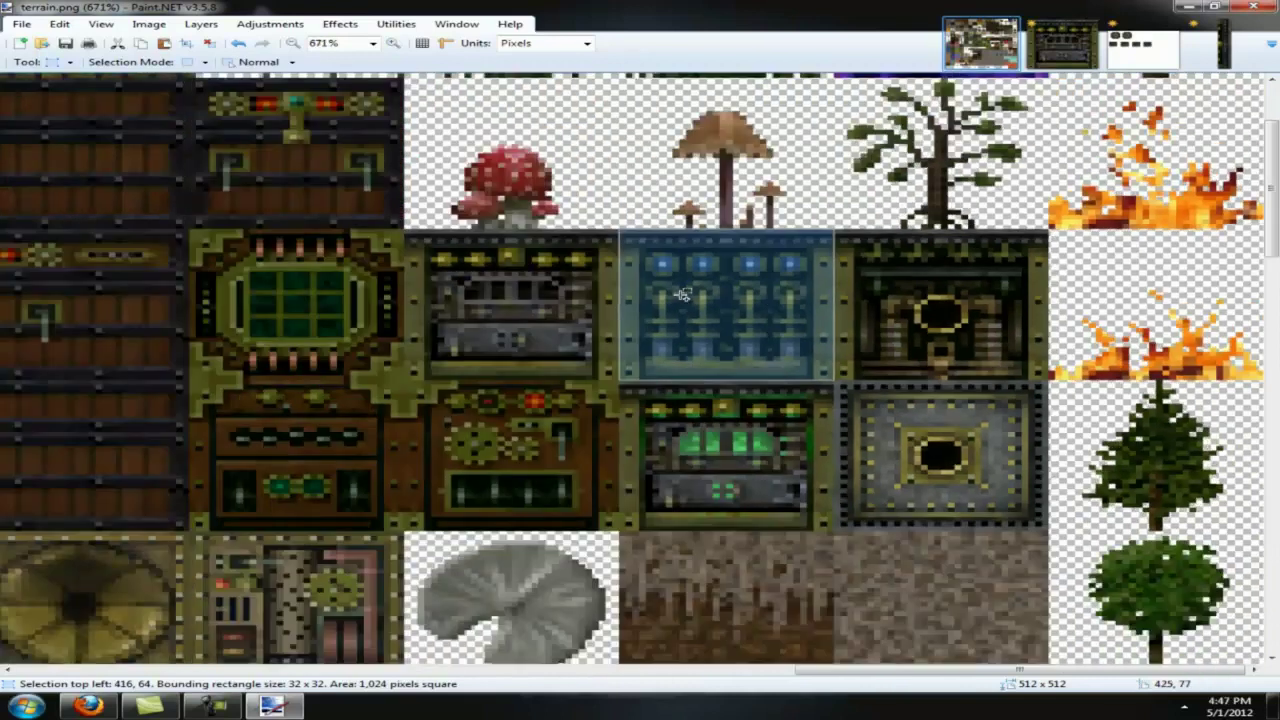
Step: Paste the blue-light tile as the single-tile image and resize it to 99 x 98 pixels
click(1145, 42)
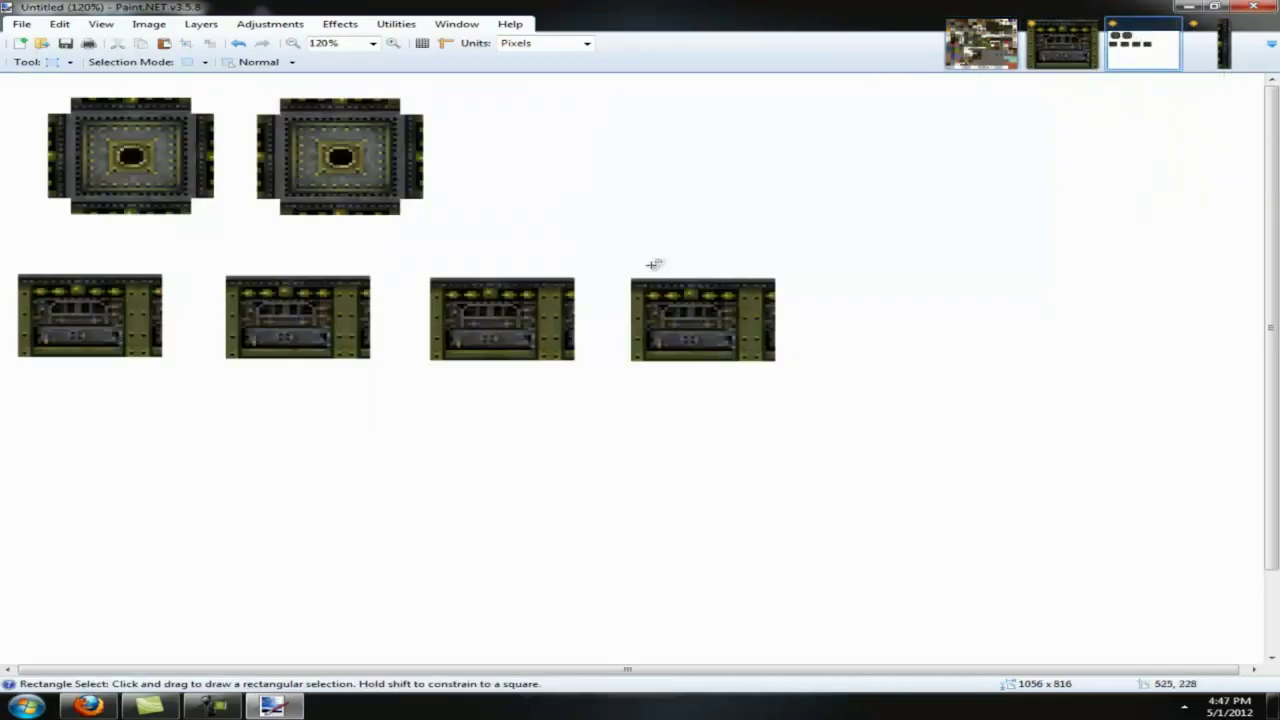
click(1057, 55)
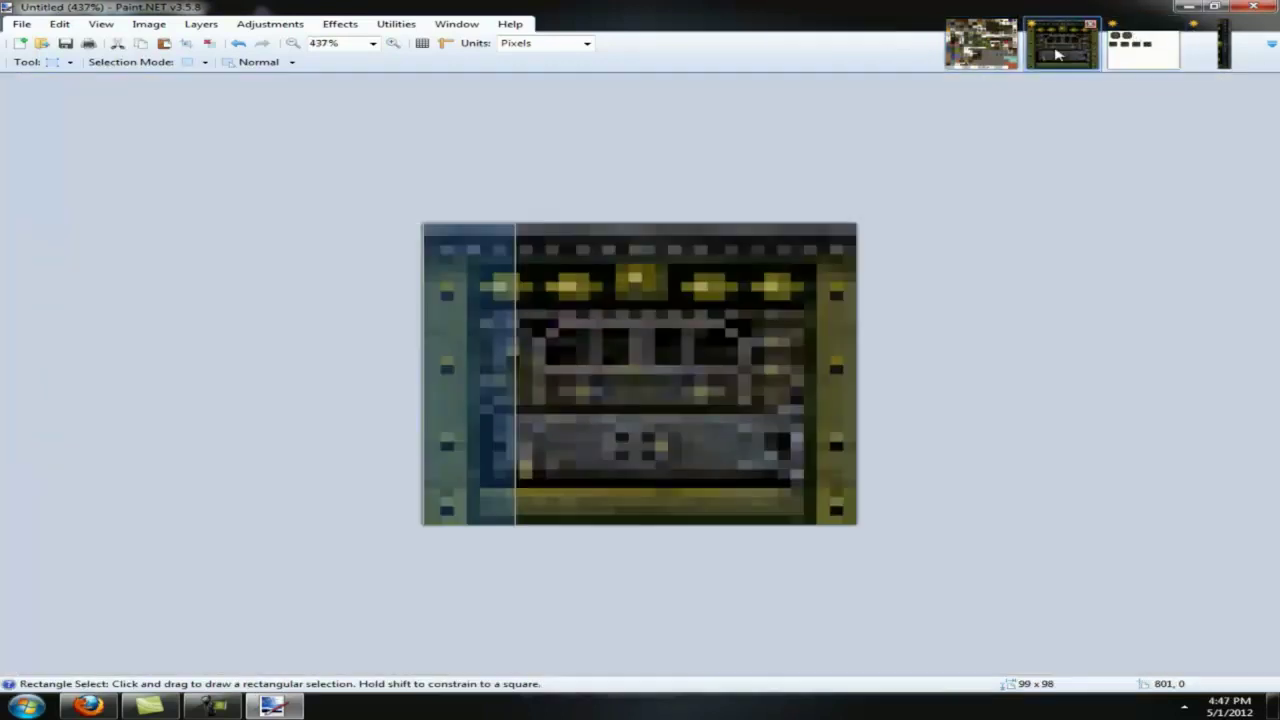
key(ctrl+alt+v)
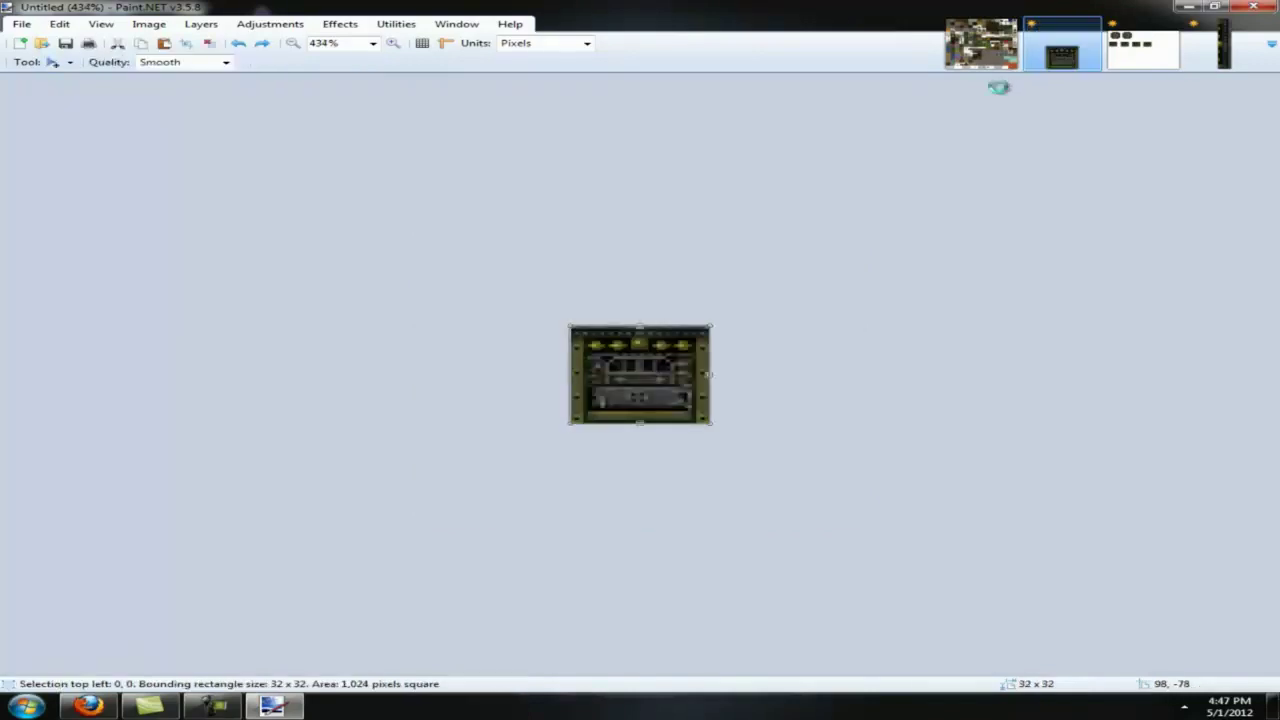
key(ctrl+r)
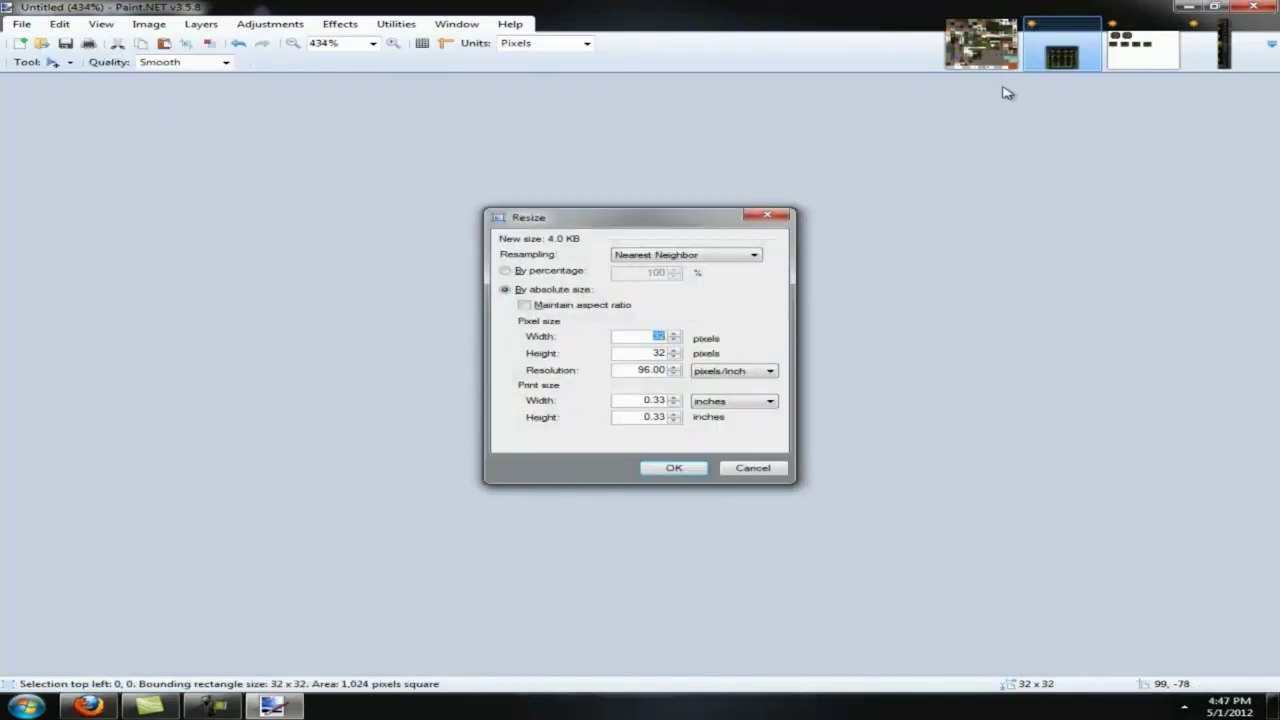
text(99)
key(Tab)
text(98)
key(Return)
Step: Paste blue-light tile copies over the second and third machine tiles on the page
click(1143, 43)
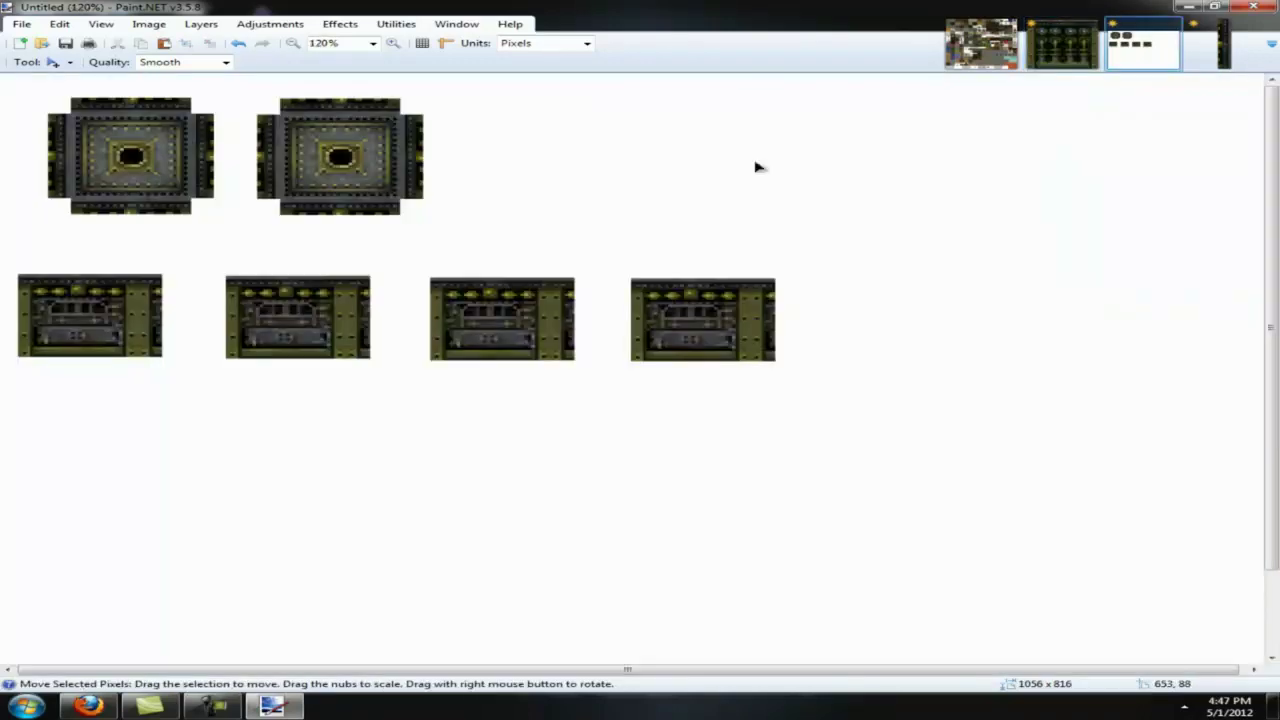
scroll(680, 423, up, 4)
scroll(680, 423, up, 1)
key(ctrl+v)
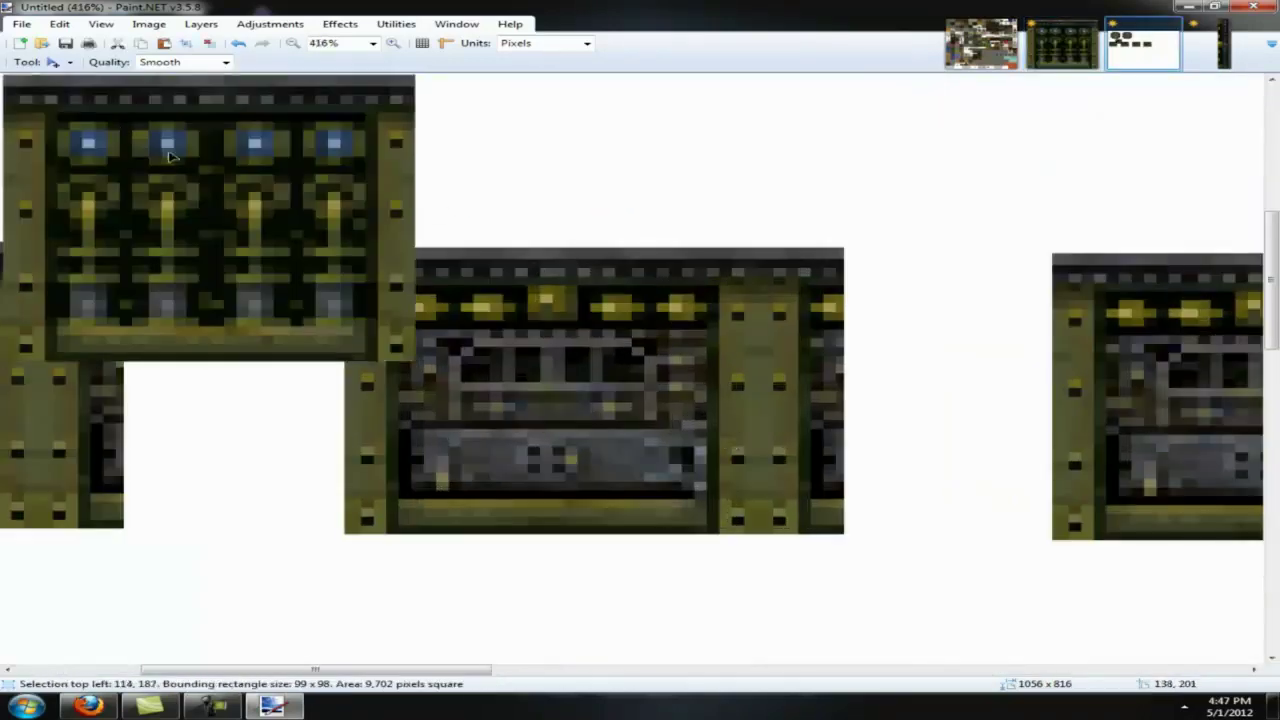
drag(143, 137, 481, 313)
drag(440, 670, 586, 646)
key(ctrl+v)
drag(168, 103, 693, 282)
drag(503, 670, 700, 667)
Step: Cover the fourth machine tile with a third copy, fit the page, and return to terrain.png
key(ctrl+v)
drag(210, 128, 724, 323)
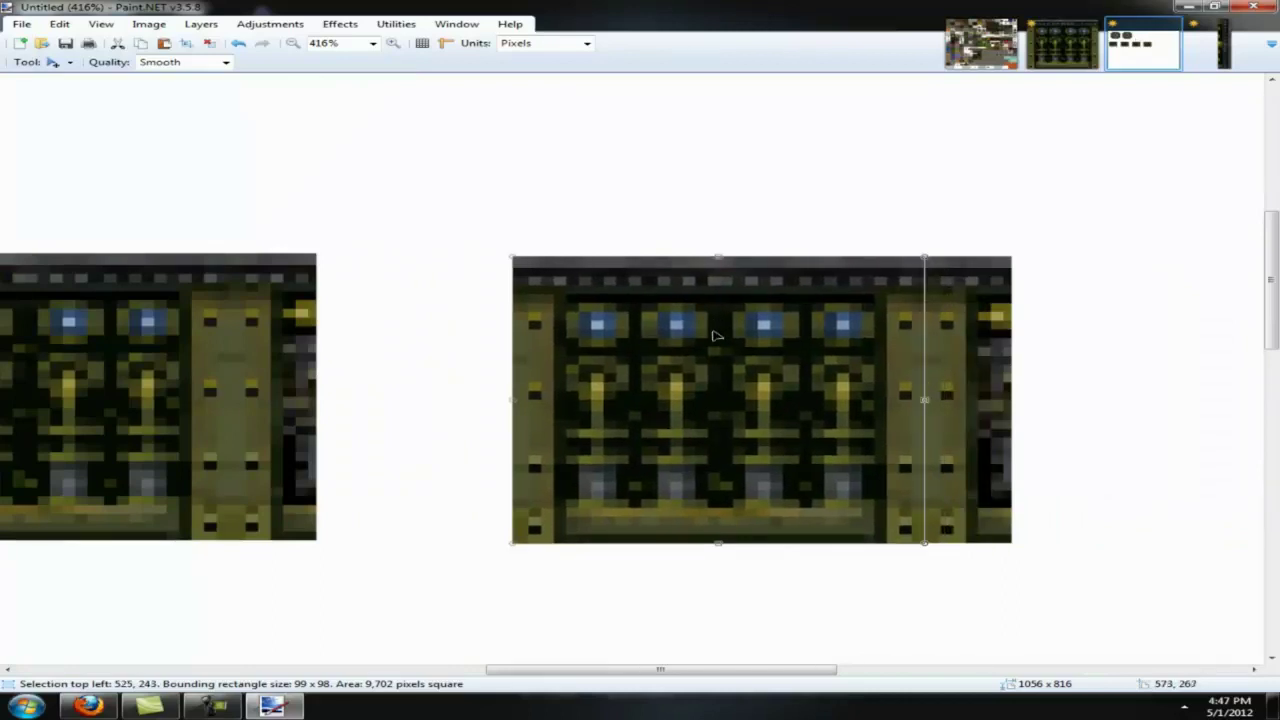
scroll(718, 325, down, 6)
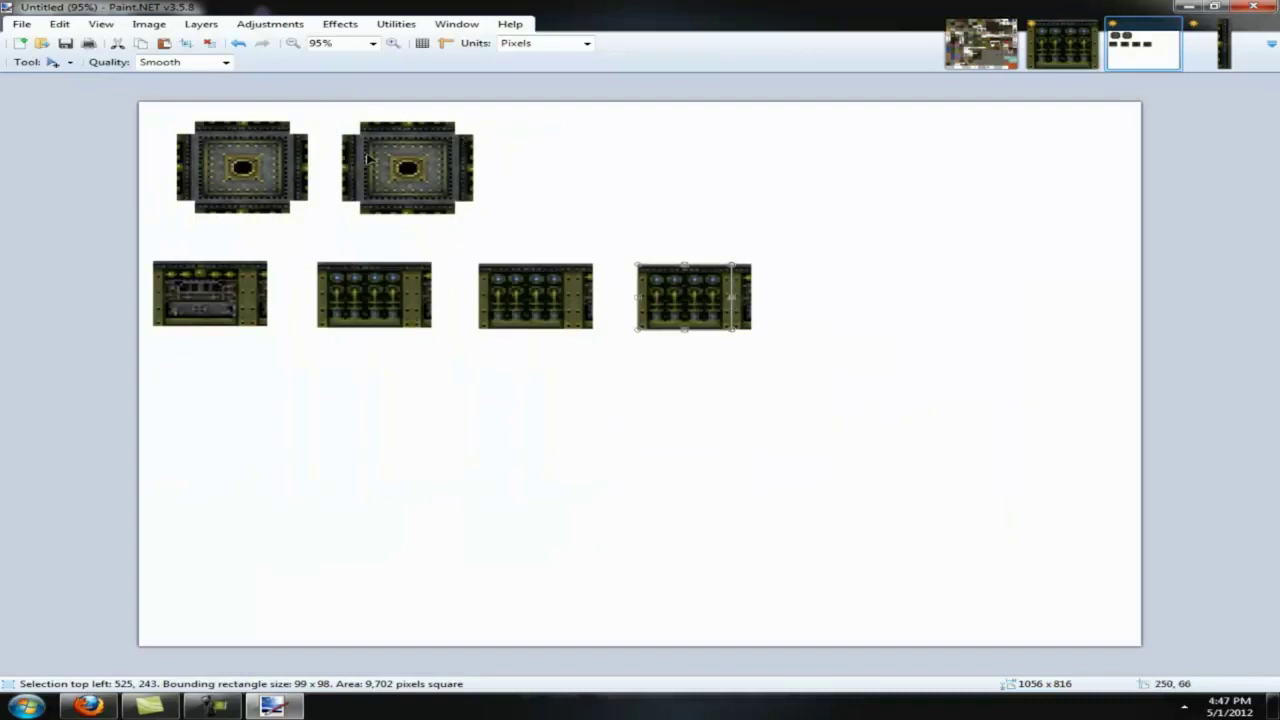
scroll(111, 371, up, 2)
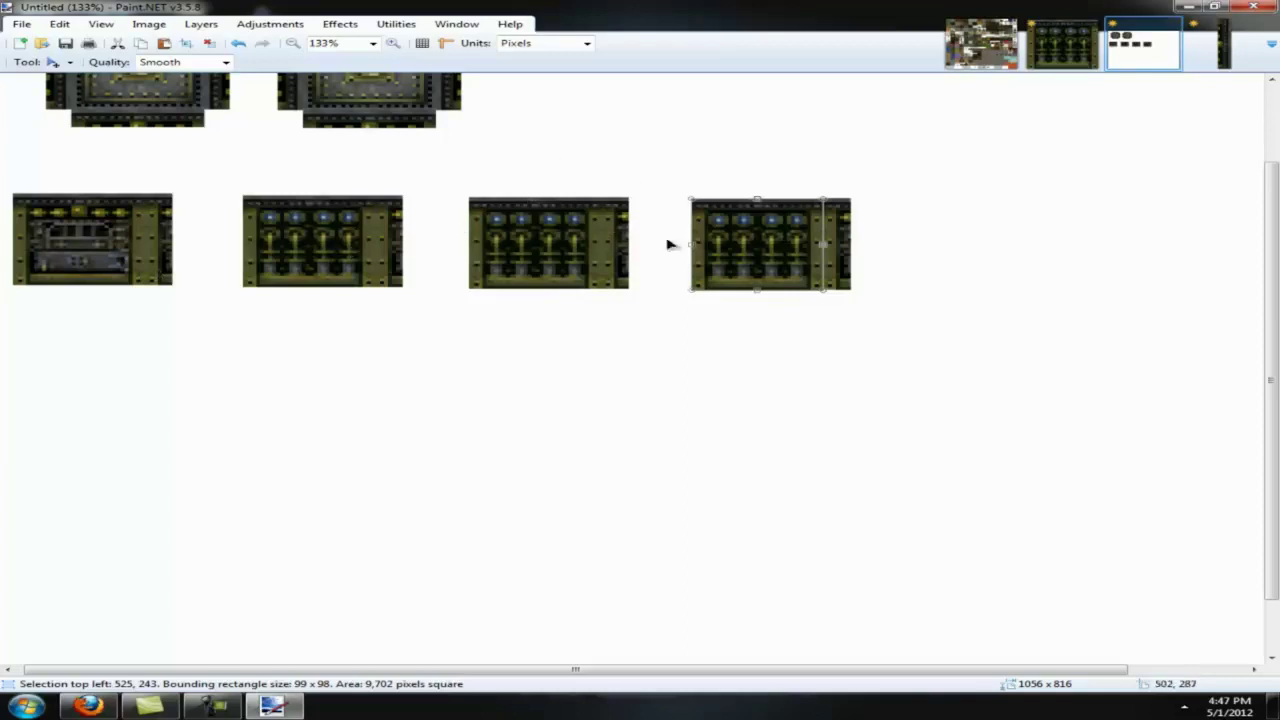
key(ctrl+b)
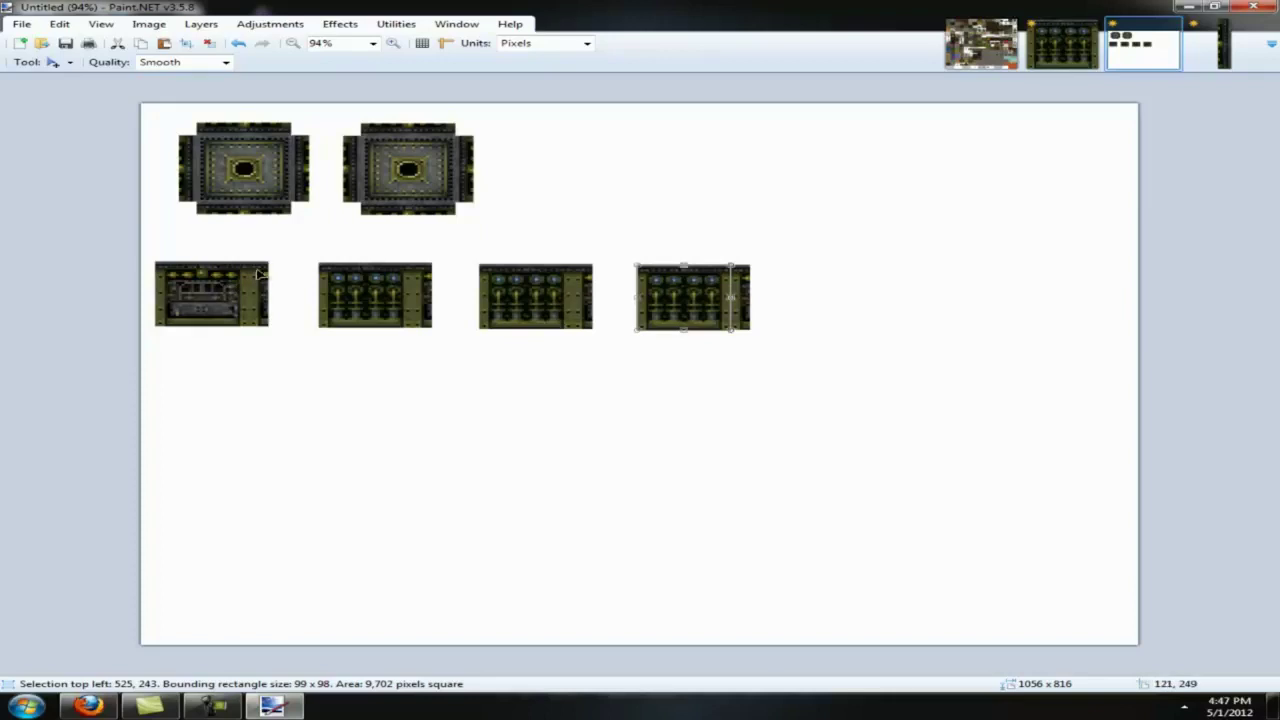
click(1056, 44)
click(980, 44)
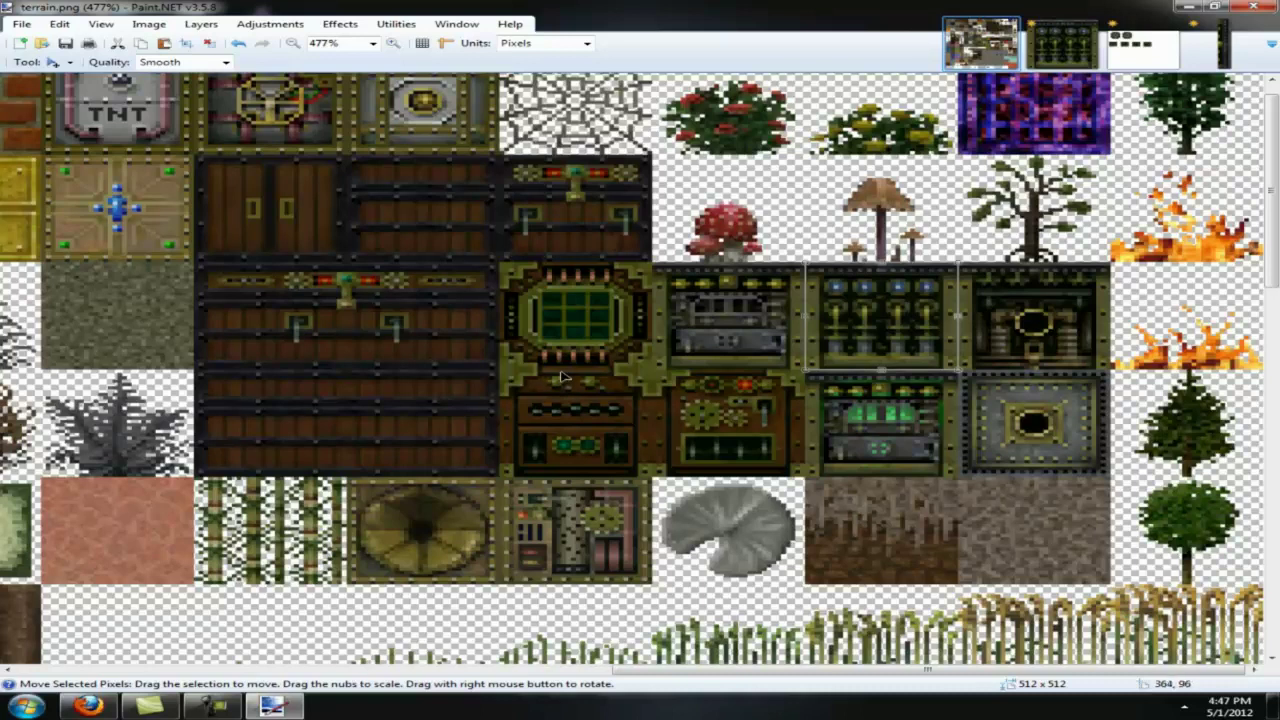
Step: Zoom into terrain.png, select the red brick tile, and switch to the single-tile image
scroll(210, 410, down, 2)
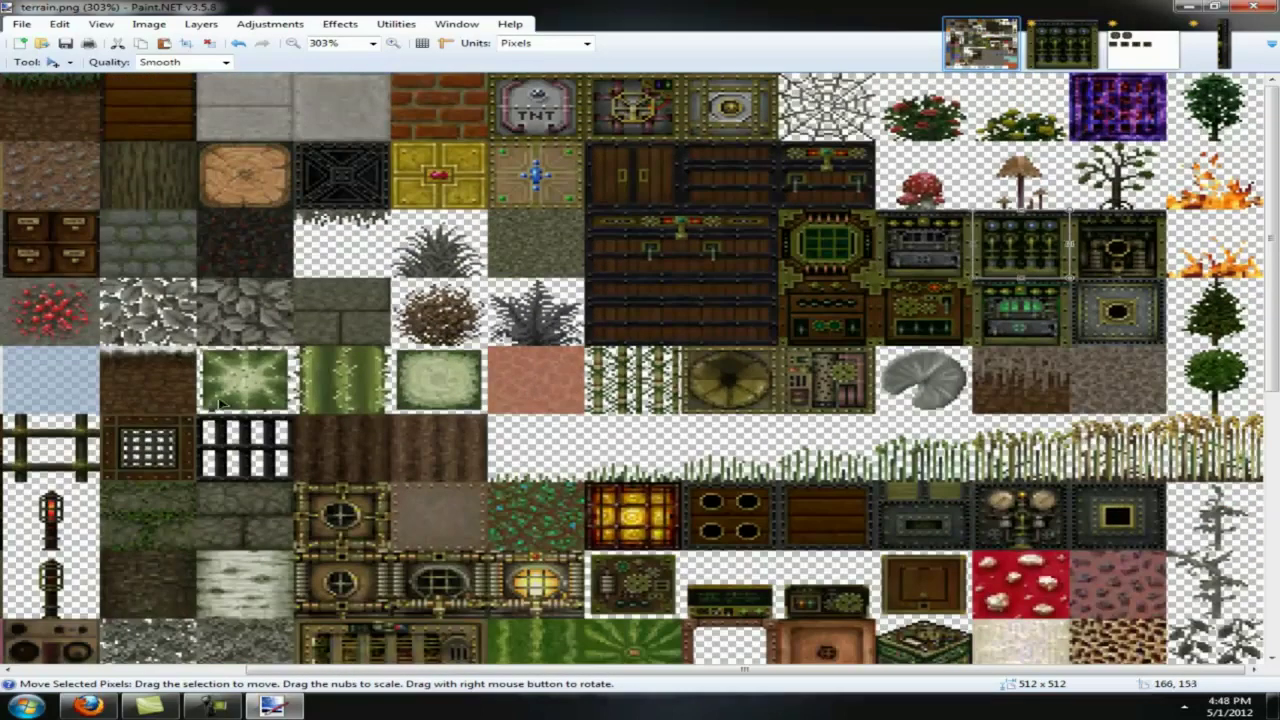
scroll(210, 300, up, 1)
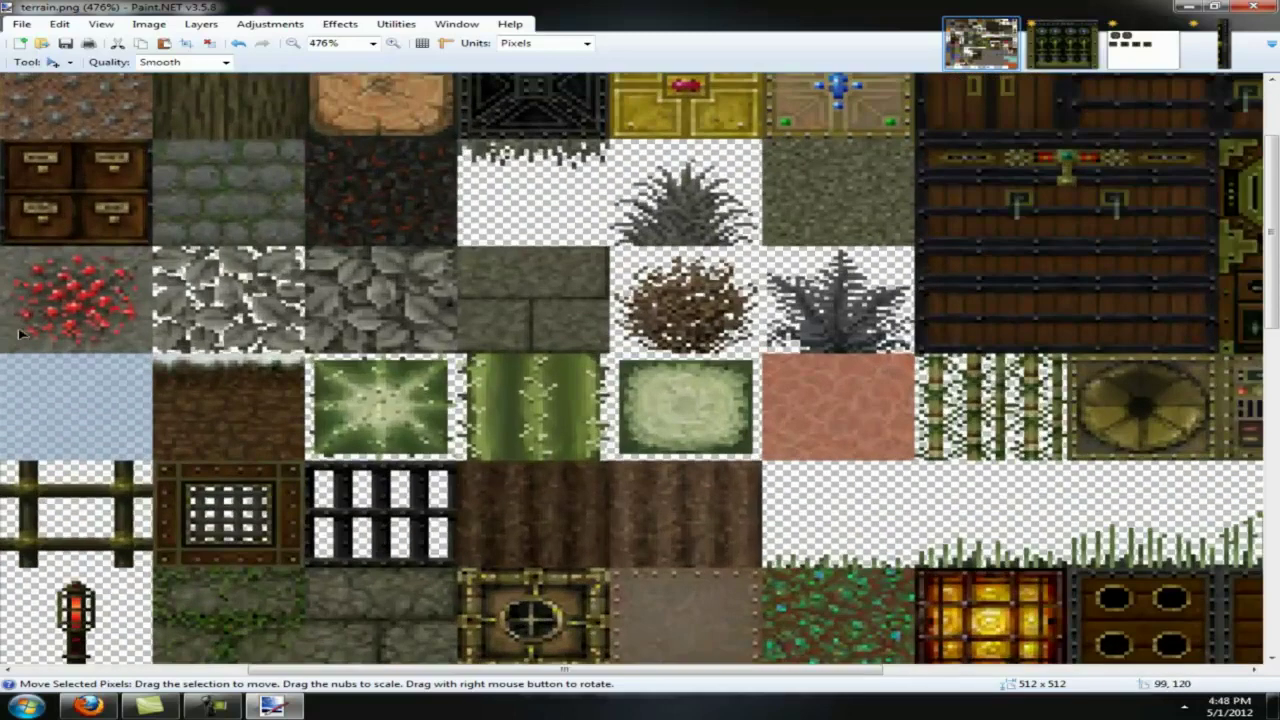
scroll(205, 345, down, 3)
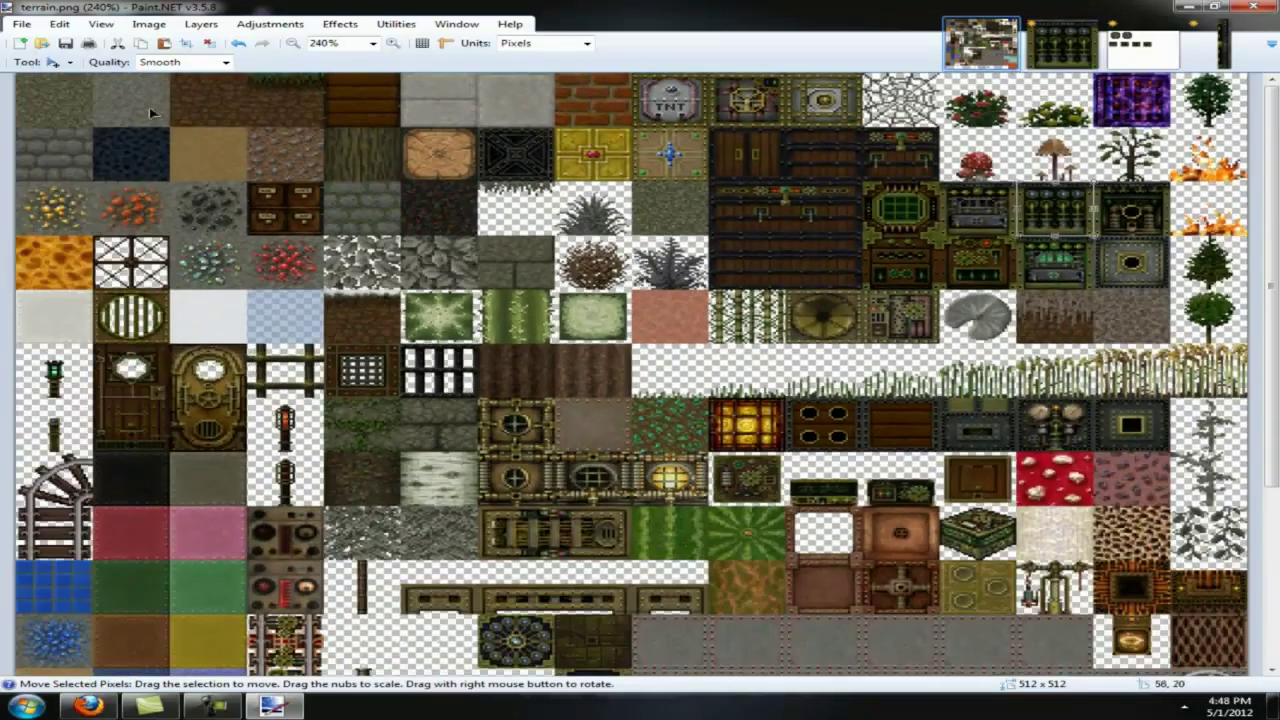
scroll(650, 190, up, 3)
scroll(697, 199, up, 1)
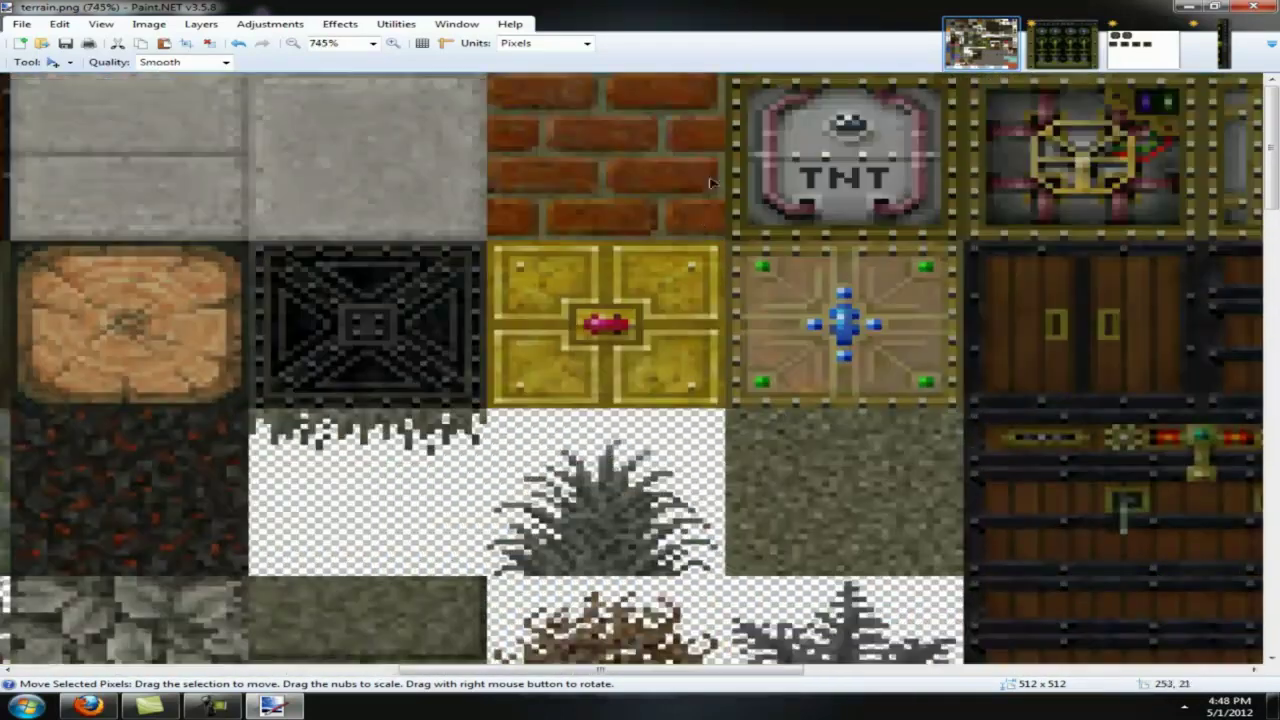
scroll(680, 196, up, 2)
key(s)
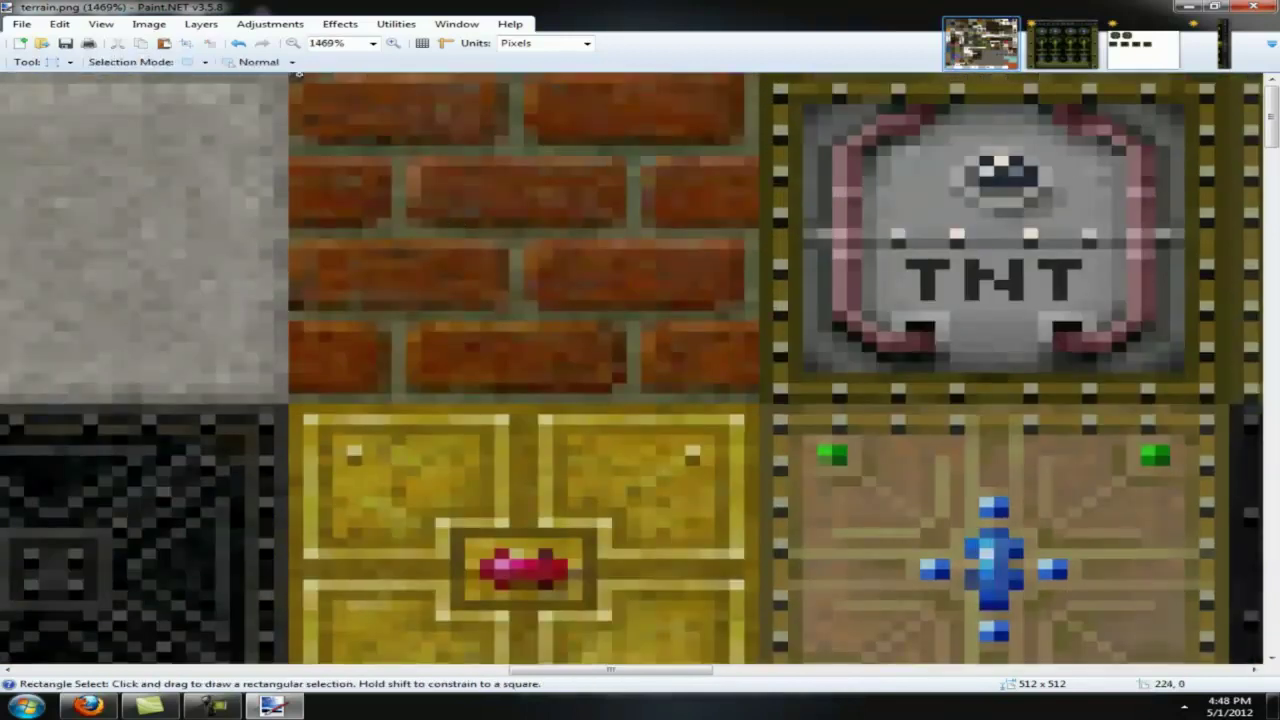
drag(292, 76, 757, 403)
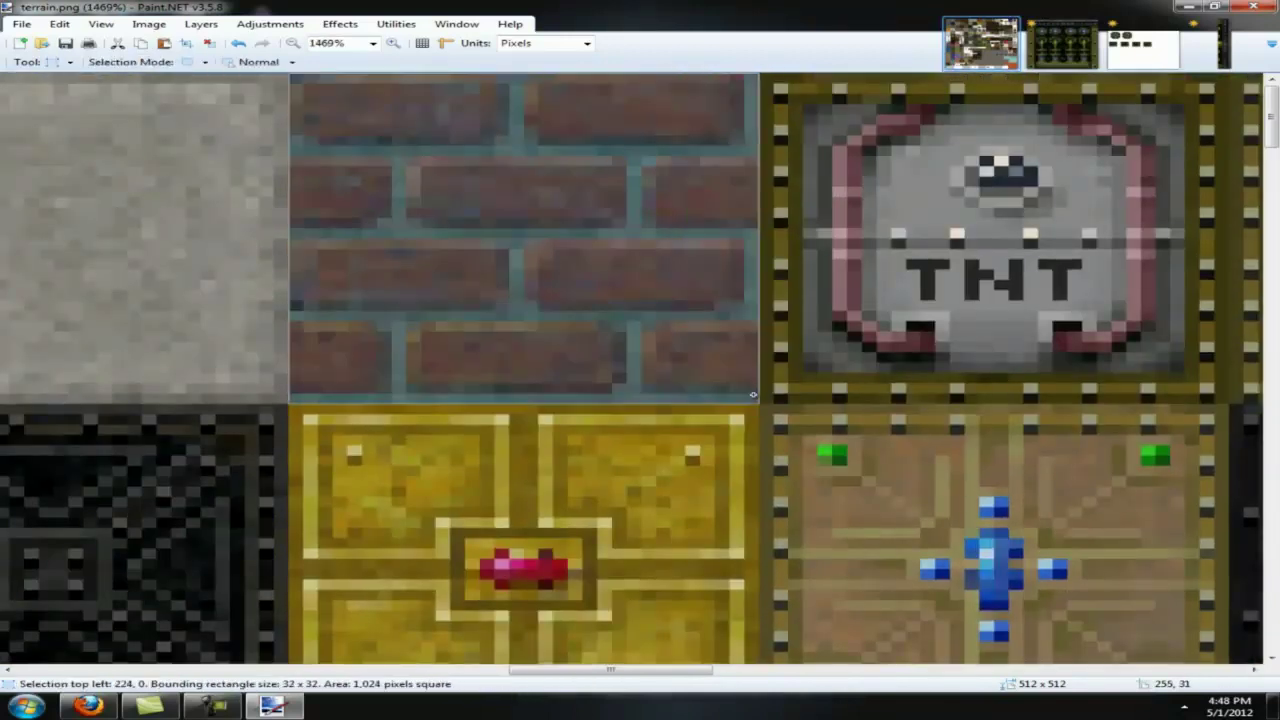
click(1062, 43)
Step: Paste the brick tile as the image and resize it to 100 x 100 pixels
key(ctrl+v)
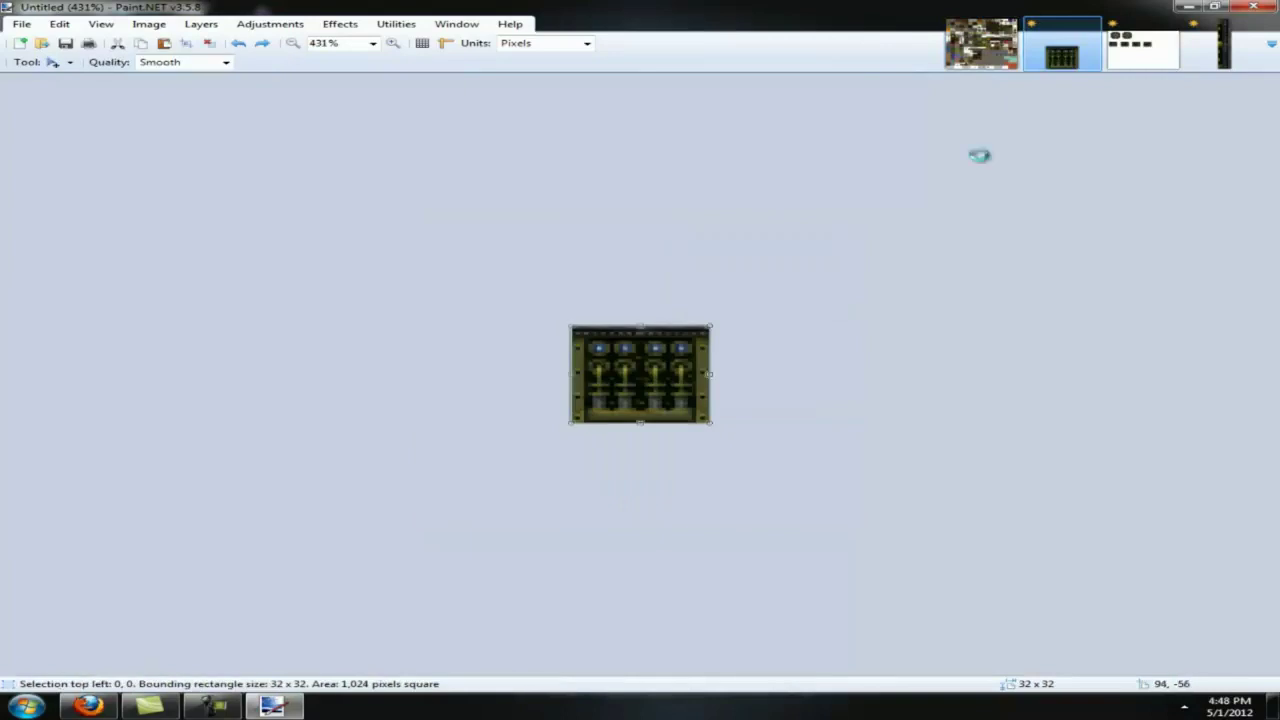
key(ctrl+r)
text(100)
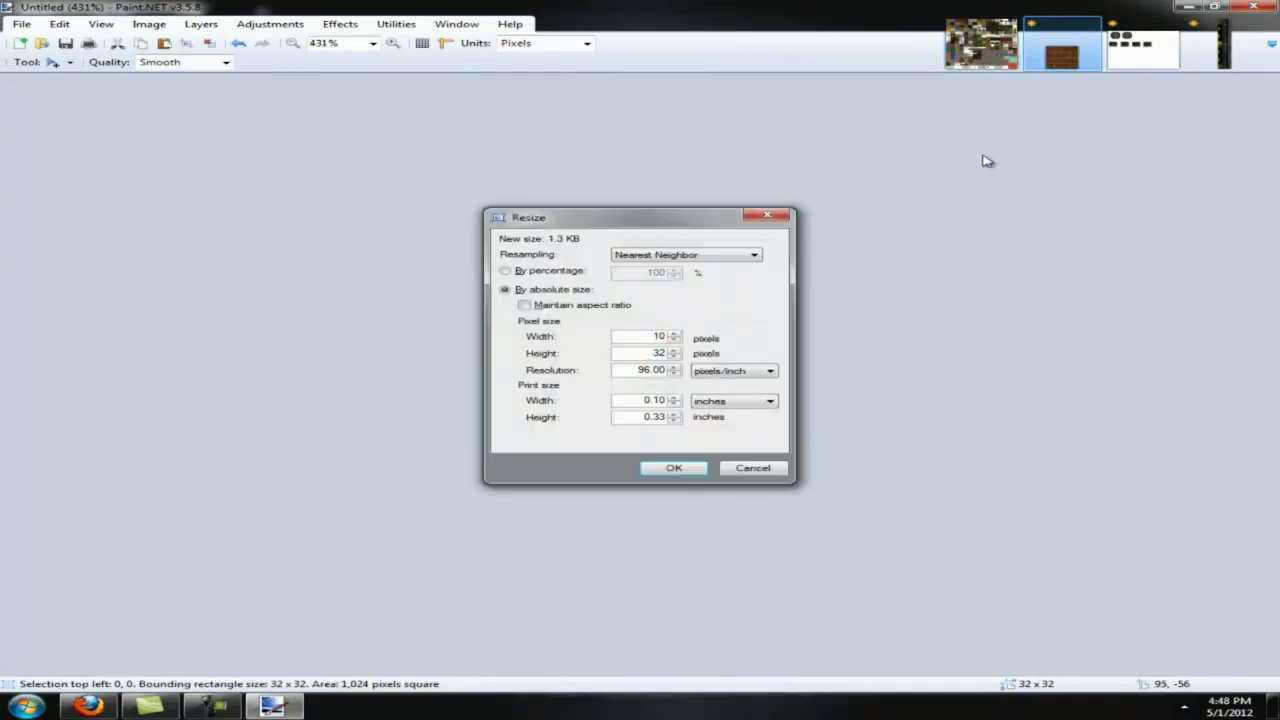
key(Tab)
text(100)
key(Return)
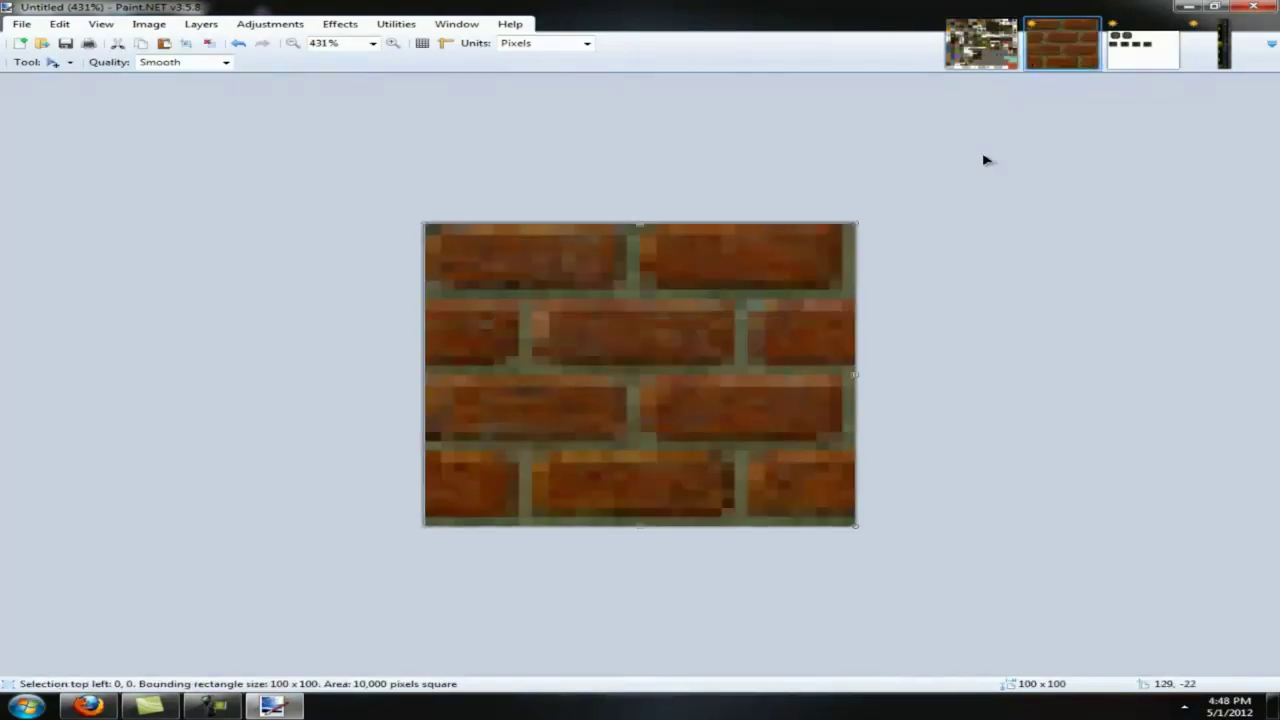
Step: Paste the enlarged brick onto the page below the row of machine tiles
click(1158, 60)
key(ctrl+v)
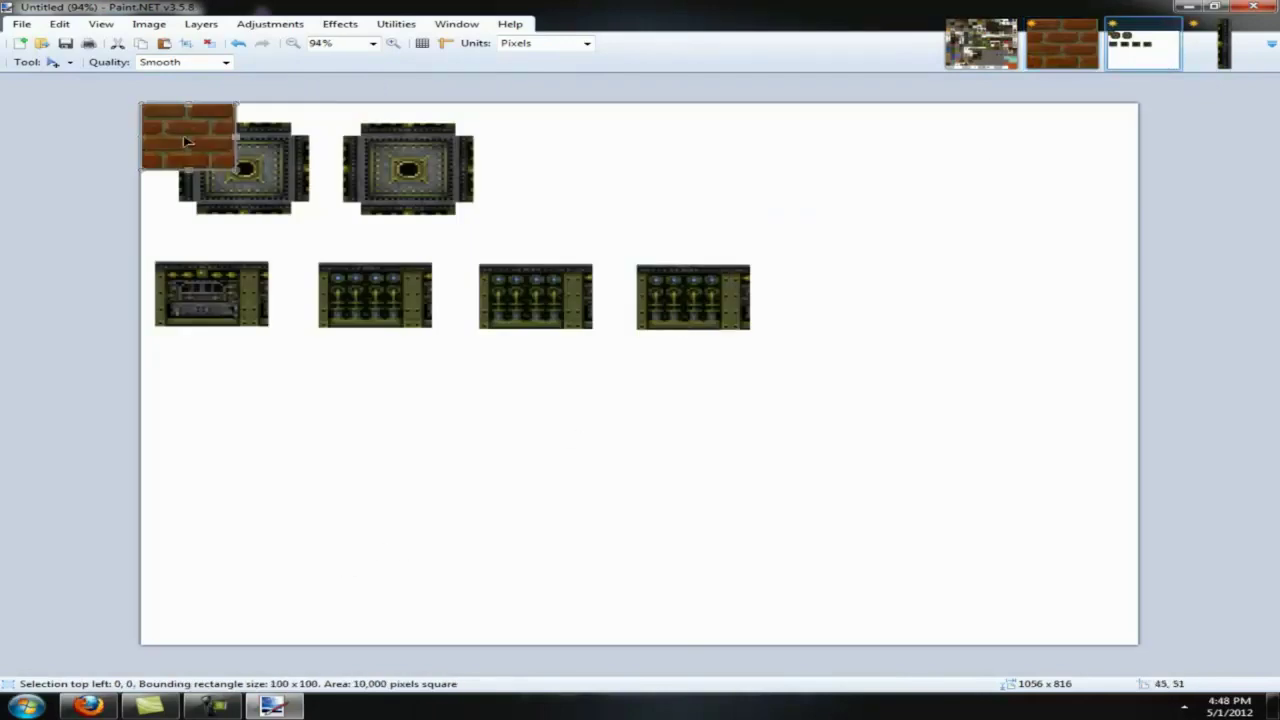
drag(185, 135, 208, 468)
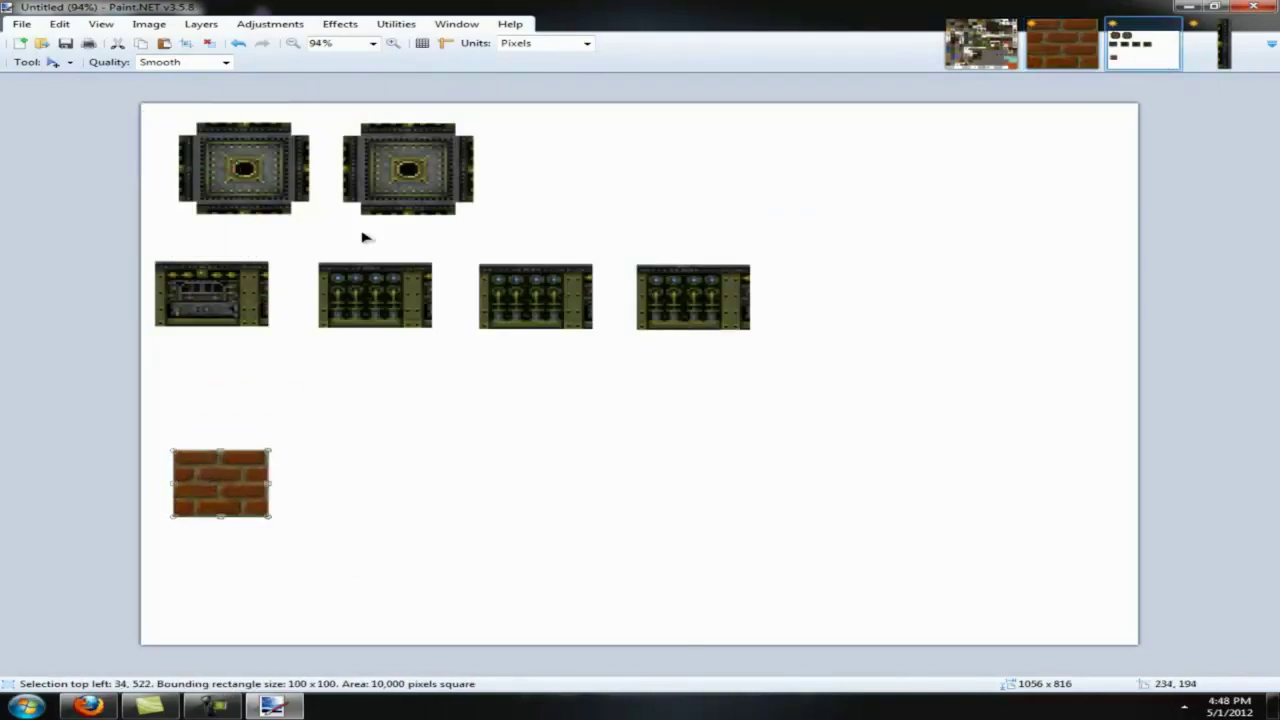